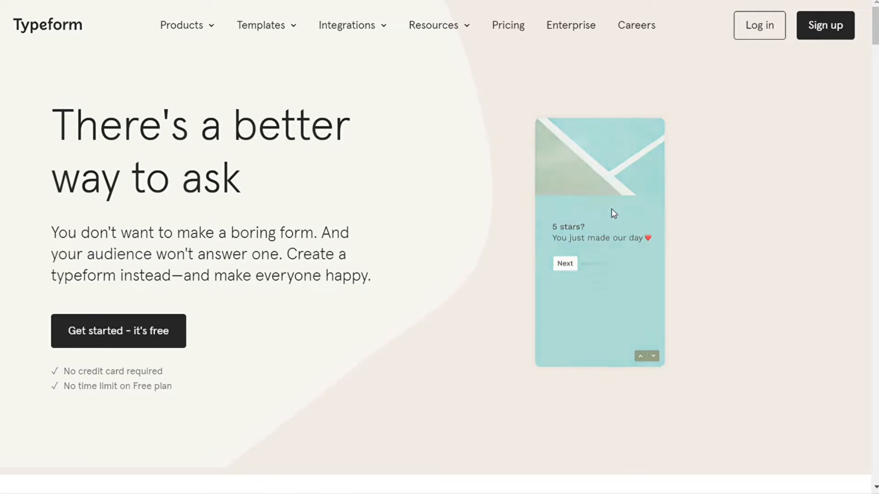
# - Scroll through the Typeform homepage and go to the Sign up page
pyautogui.scroll(-15, 525, 226)
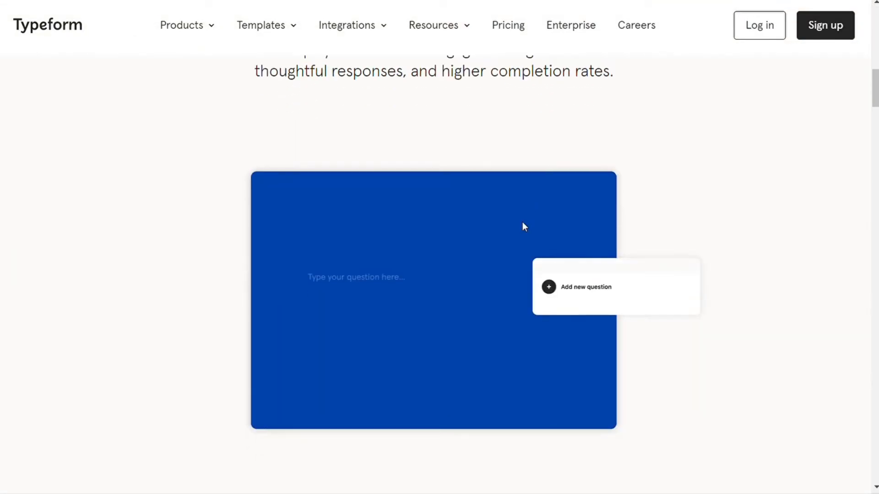
pyautogui.scroll(10, 524, 227)
pyautogui.scroll(5, 526, 227)
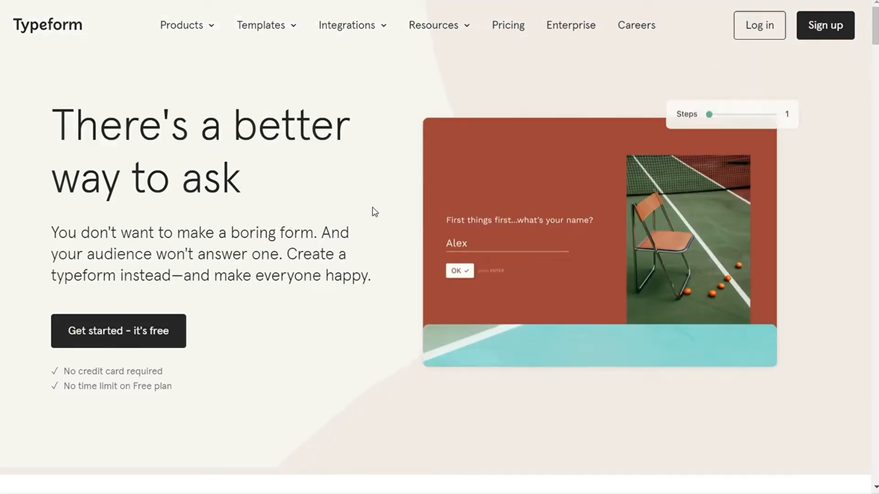
pyautogui.click(828, 35)
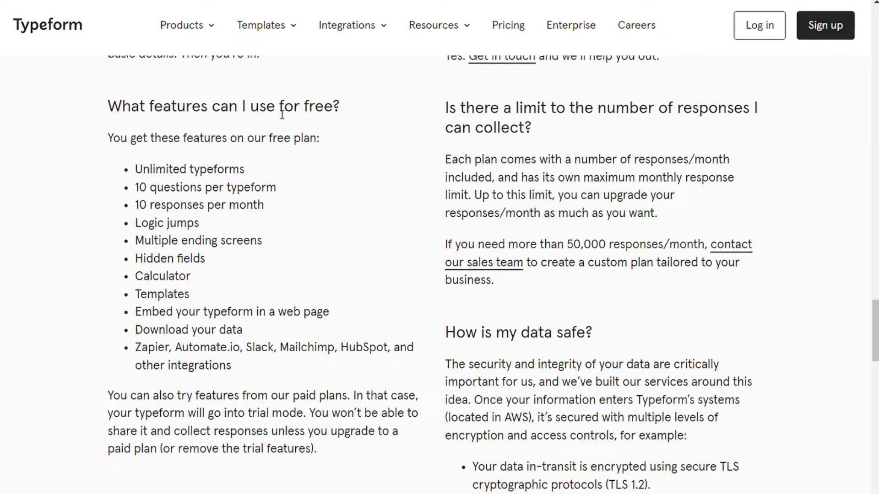
# - Review the free-plan details, highlighting 'for free' and '10 responses per month'
pyautogui.moveTo(277, 109); pyautogui.dragTo(332, 107)
pyautogui.click(267, 136)
pyautogui.moveTo(271, 208); pyautogui.dragTo(141, 215)
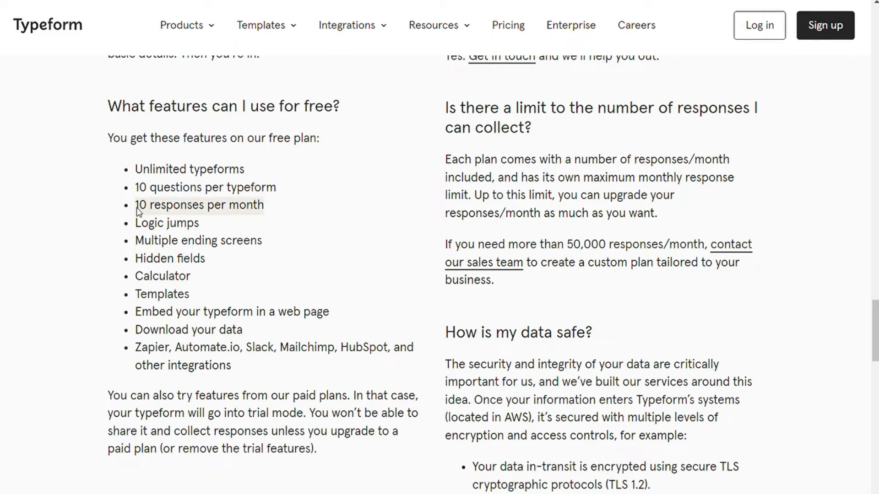
pyautogui.click(262, 233)
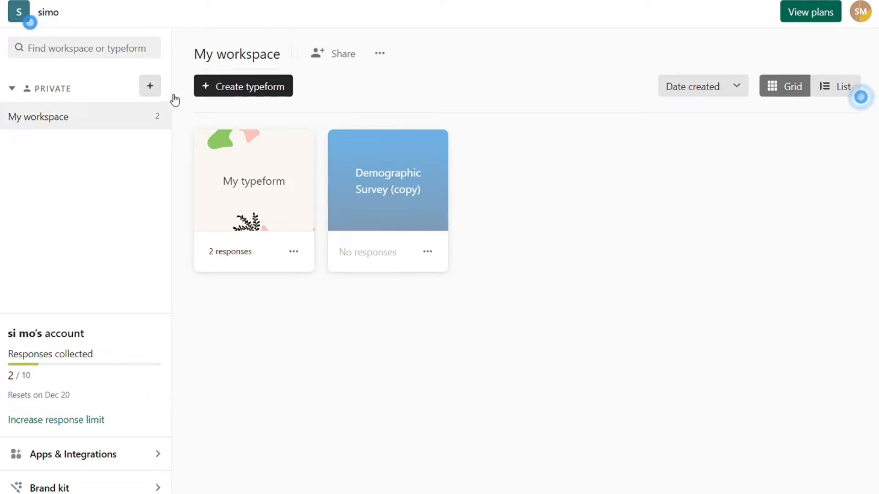
# - Create a workspace named 'Demo', then browse Apps & Integrations
pyautogui.click(151, 87)
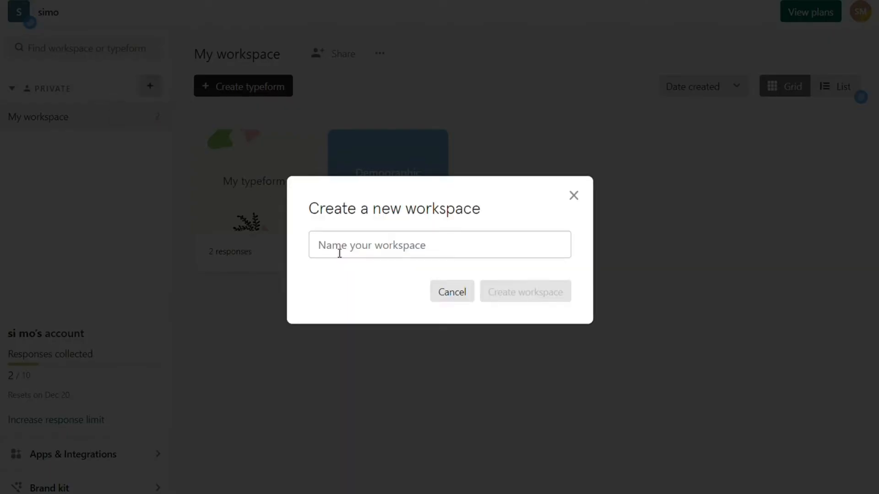
pyautogui.click(340, 253)
pyautogui.write('Demo')
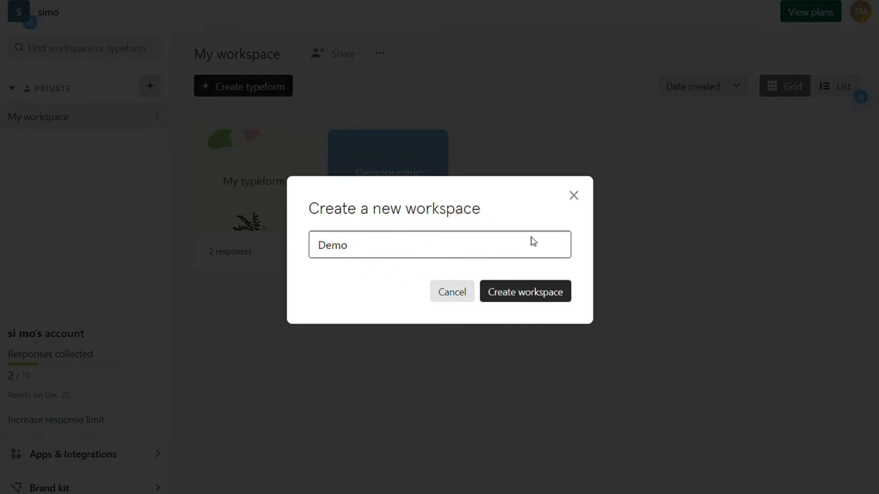
pyautogui.click(536, 303)
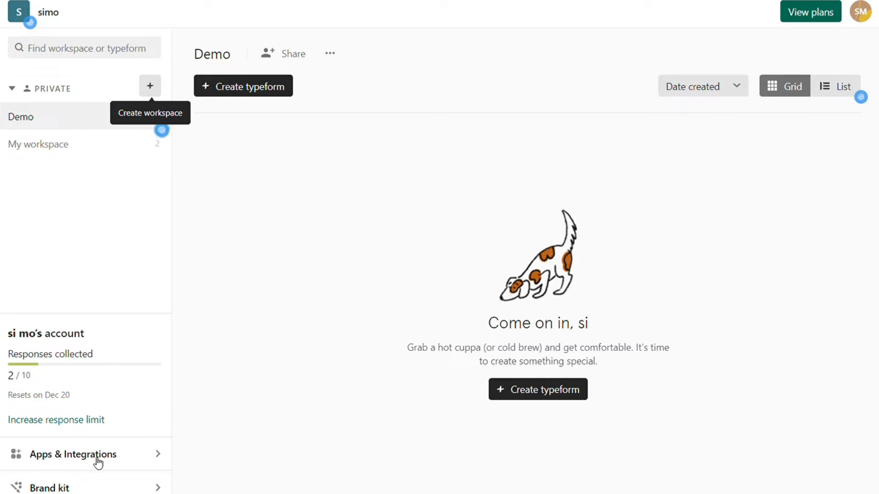
pyautogui.click(126, 459)
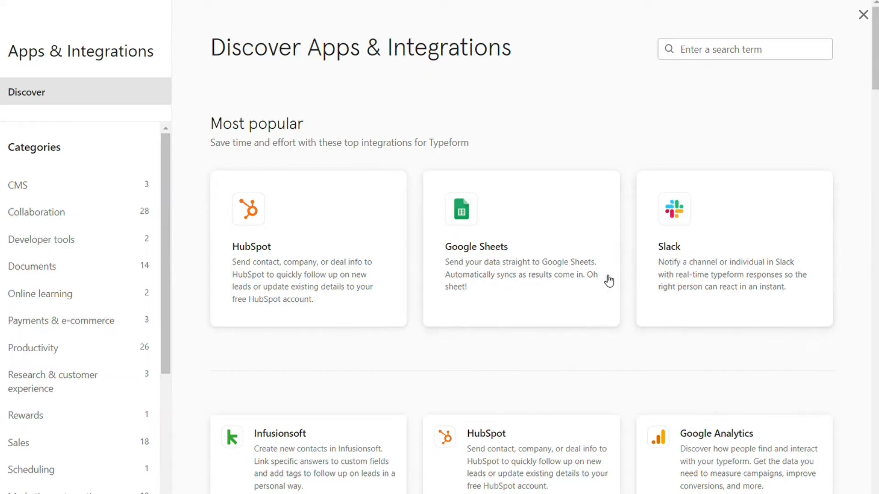
pyautogui.scroll(-20, 621, 216)
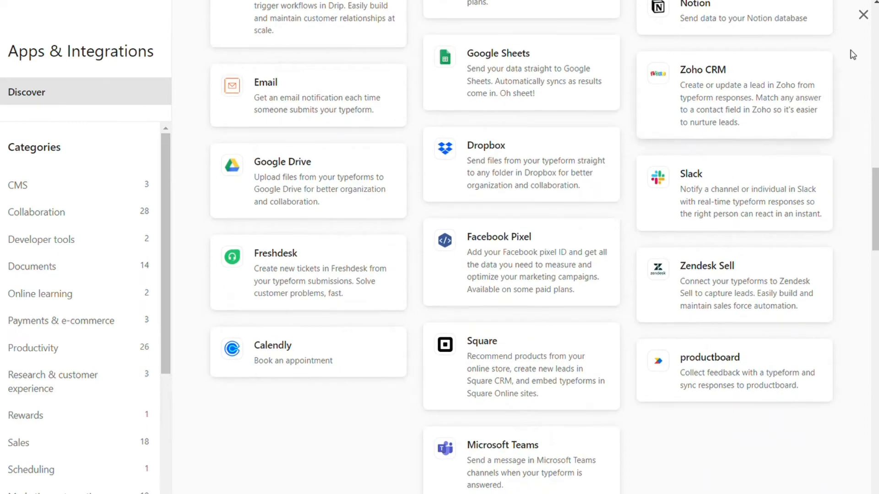
pyautogui.click(863, 17)
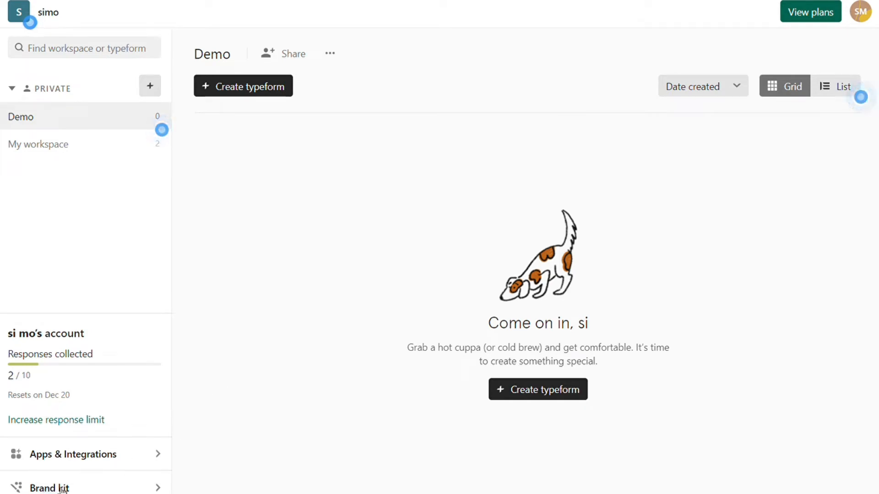
pyautogui.scroll(-1, 131, 490)
# - Check Brand kit, dismiss its upgrade notice, and start a new typeform in Demo
pyautogui.click(131, 489)
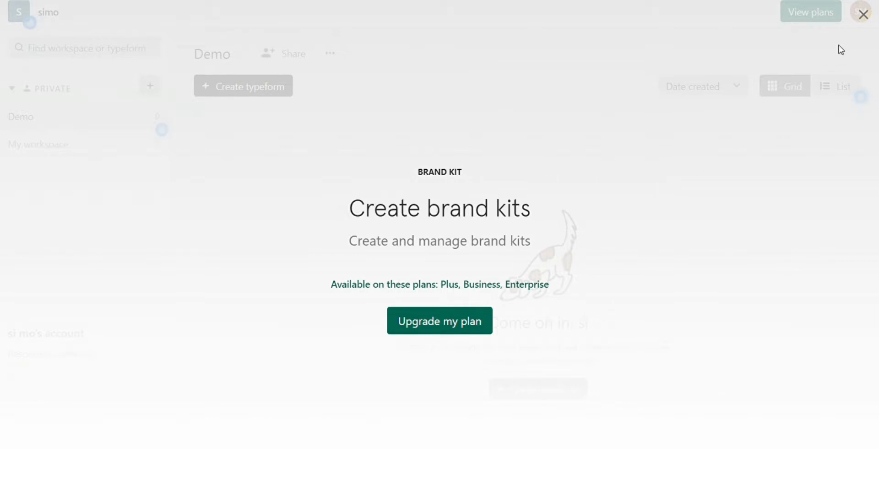
pyautogui.click(863, 15)
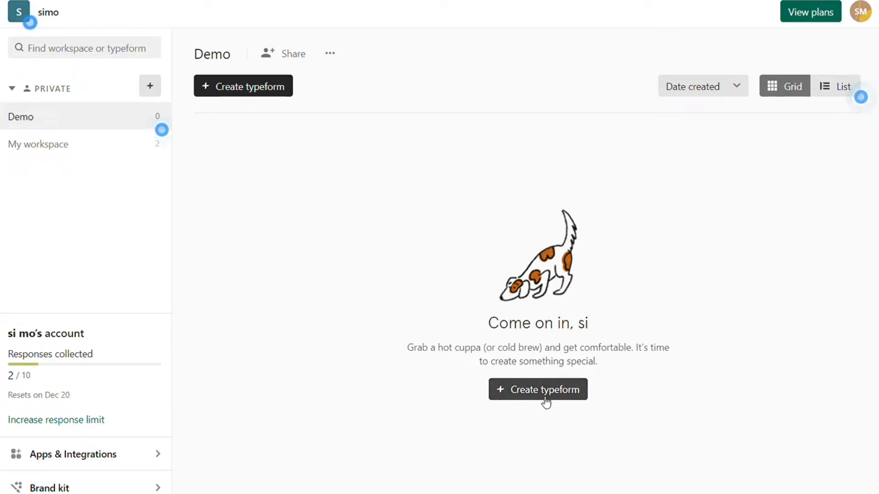
pyautogui.click(266, 87)
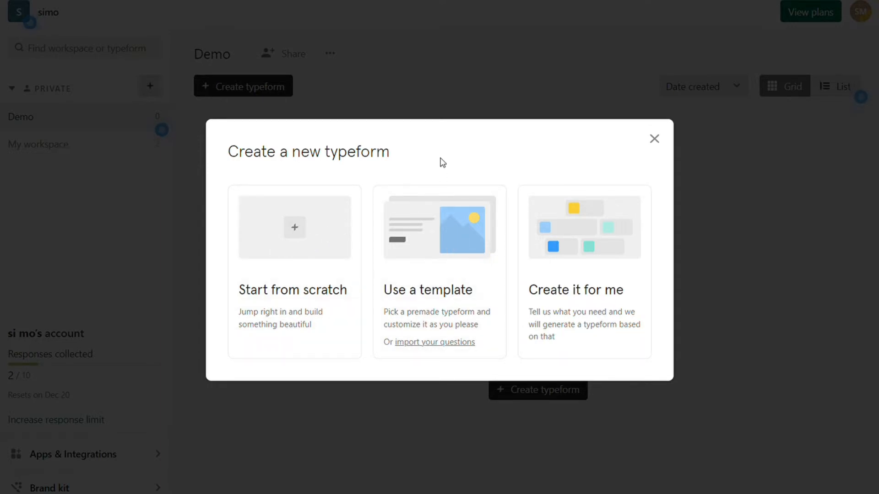
# - Start from a template and preview the Political Survey Template under Research
pyautogui.click(437, 289)
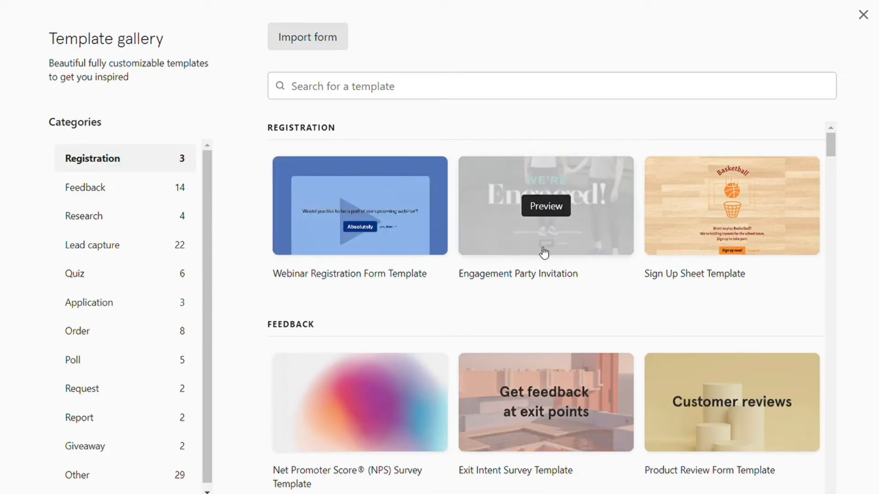
pyautogui.scroll(-3, 541, 253)
pyautogui.scroll(-5, 458, 240)
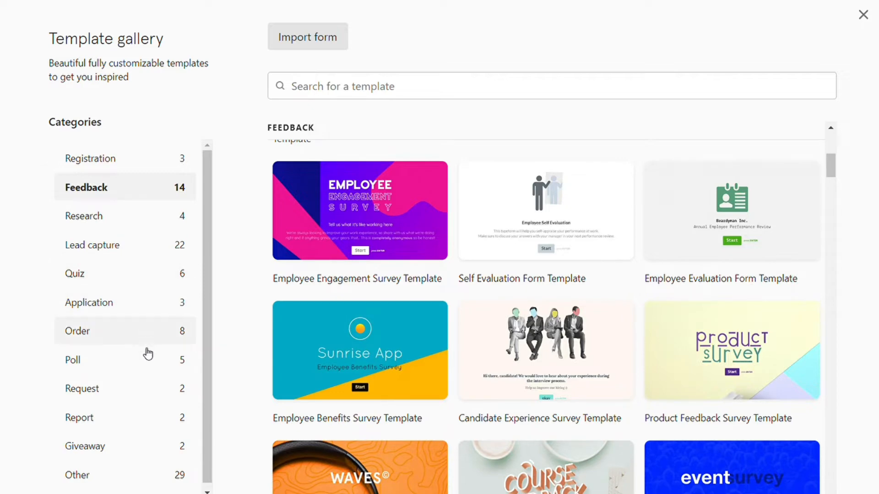
pyautogui.moveTo(392, 377)
pyautogui.scroll(-5, 412, 275)
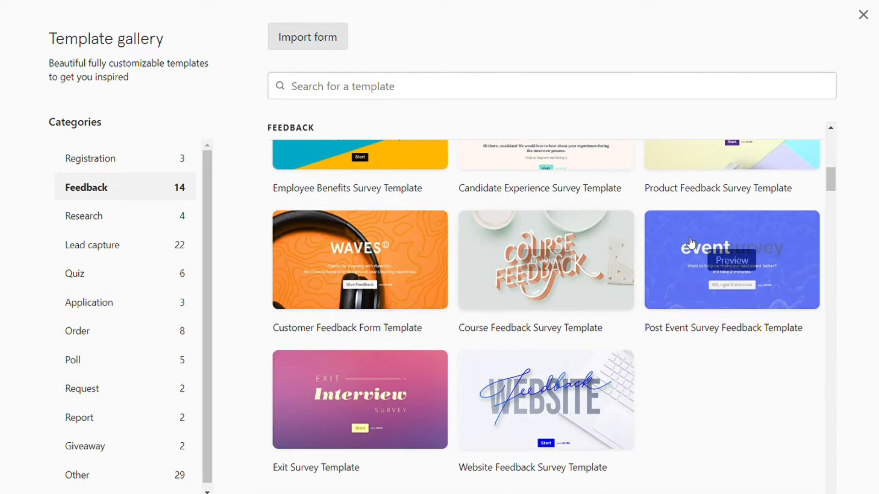
pyautogui.scroll(-4, 572, 366)
pyautogui.scroll(-3, 559, 348)
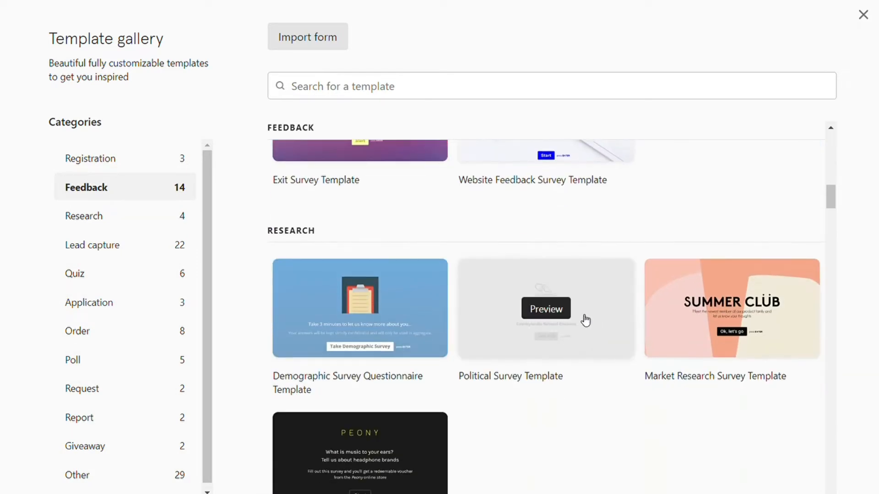
pyautogui.moveTo(720, 326)
pyautogui.scroll(-2, 641, 316)
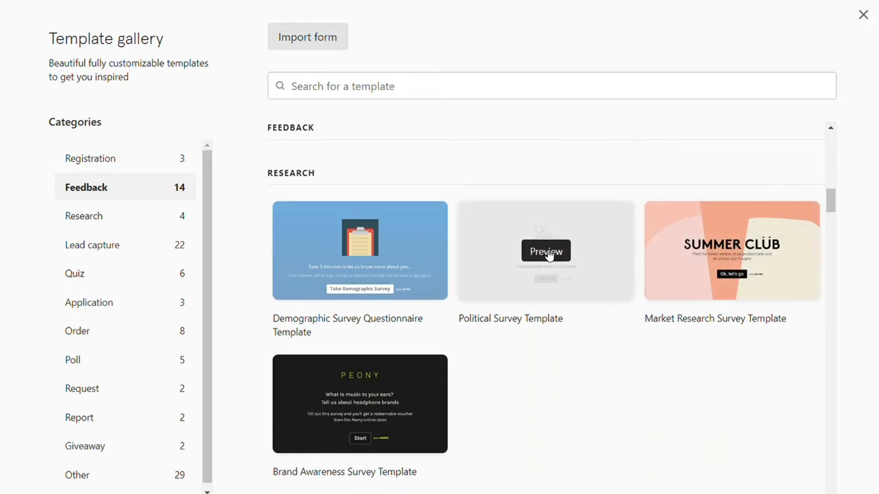
pyautogui.click(545, 251)
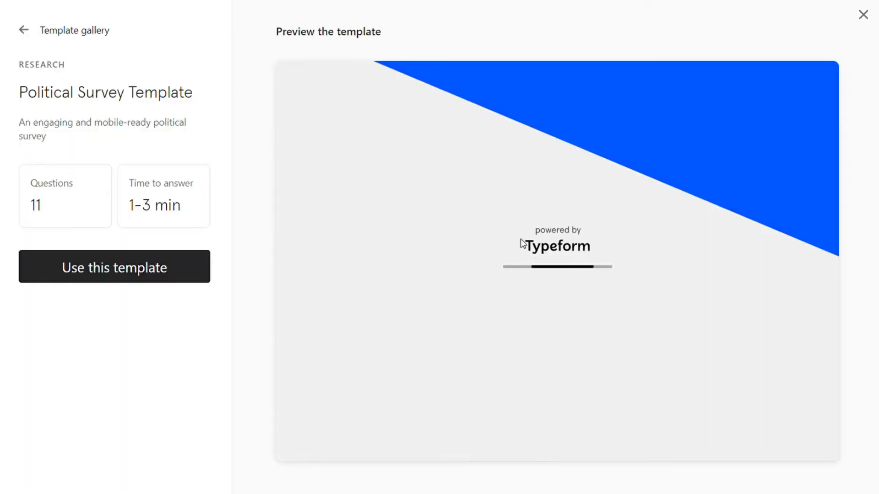
# - Return to the template gallery and reopen the Political Survey Template preview
pyautogui.click(37, 36)
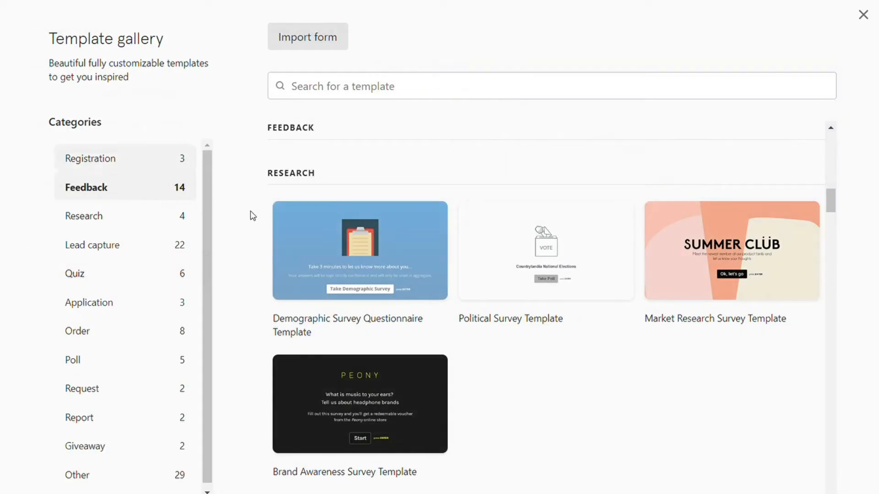
pyautogui.scroll(-4, 422, 293)
pyautogui.scroll(-5, 417, 282)
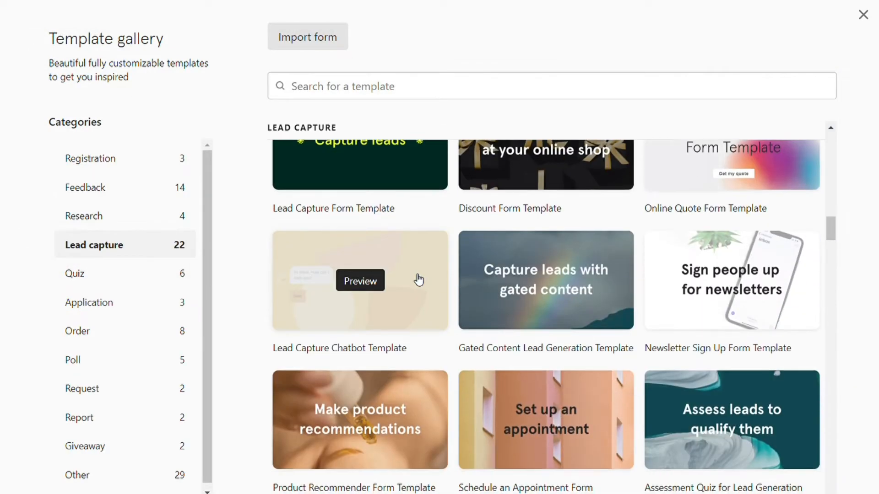
pyautogui.scroll(8, 431, 280)
pyautogui.scroll(3, 531, 284)
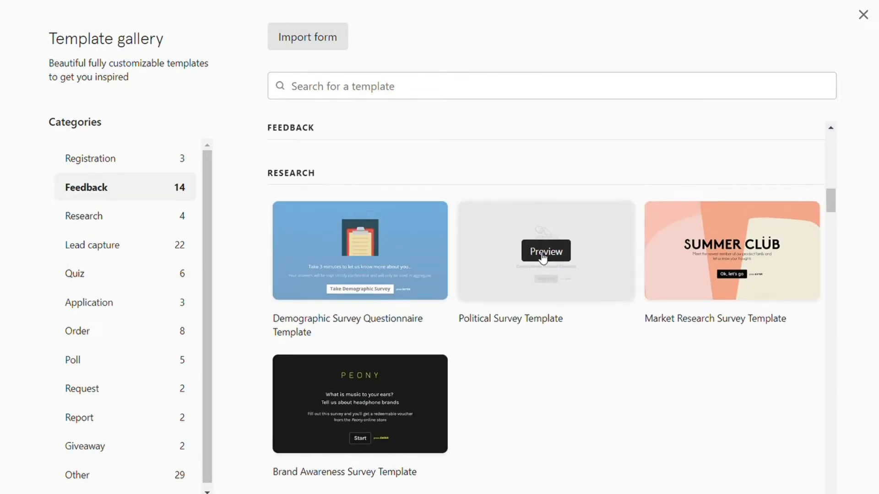
pyautogui.click(540, 249)
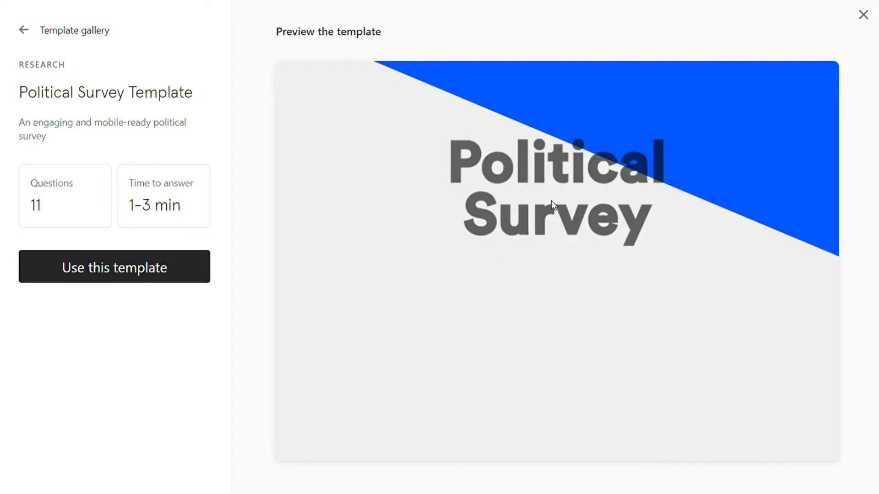
# - Advance through the preview questions to the final one
pyautogui.scroll(-2, 552, 256)
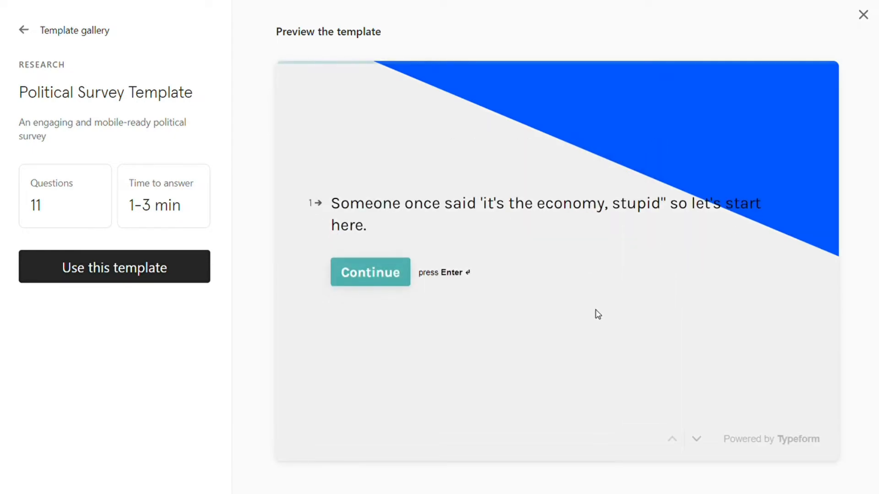
pyautogui.click(697, 439)
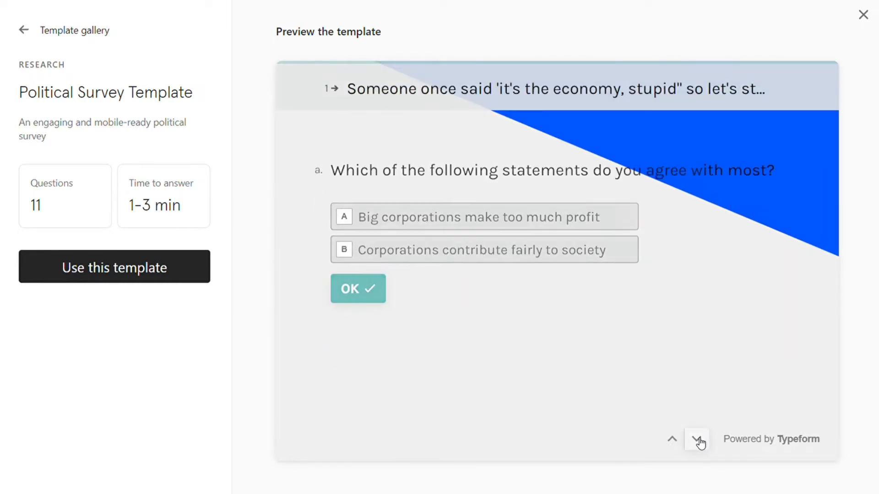
pyautogui.click(697, 439)
pyautogui.click(697, 440)
pyautogui.click(697, 440)
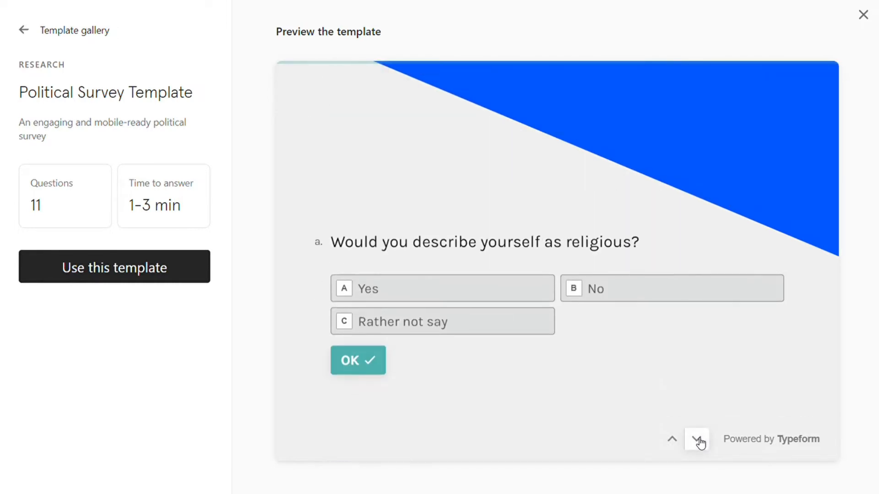
pyautogui.click(697, 439)
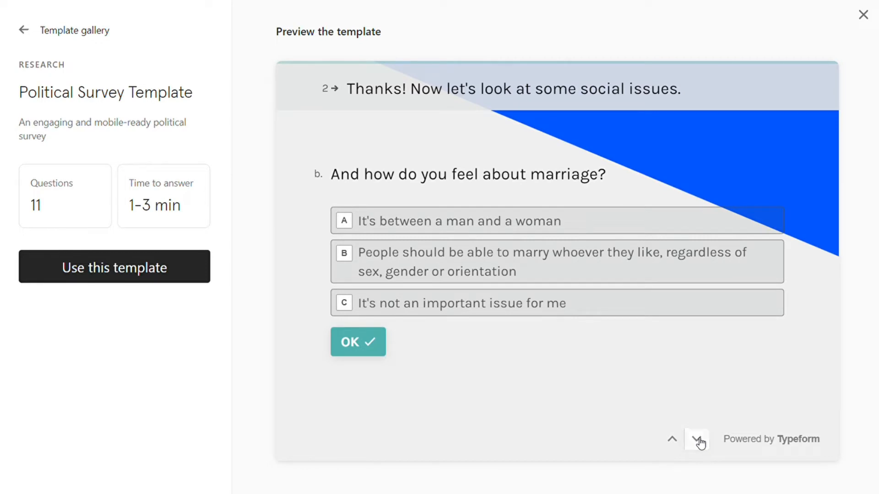
pyautogui.click(697, 439)
pyautogui.click(697, 440)
pyautogui.click(697, 439)
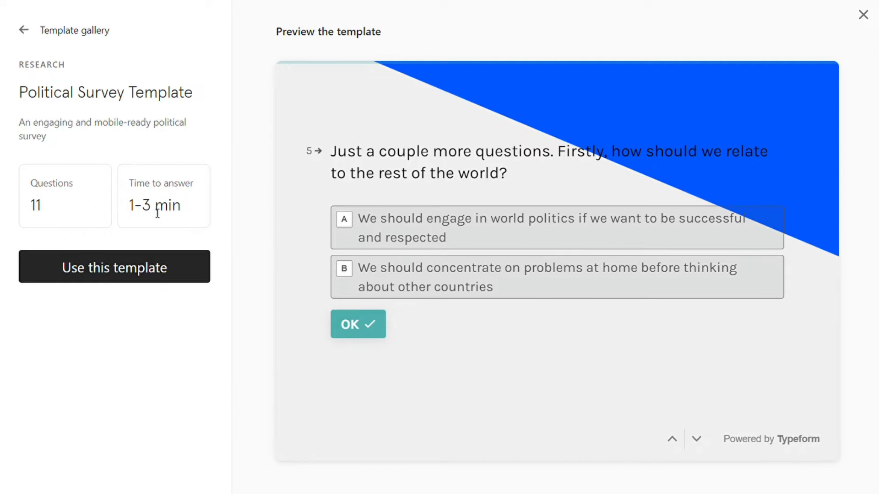
pyautogui.click(703, 438)
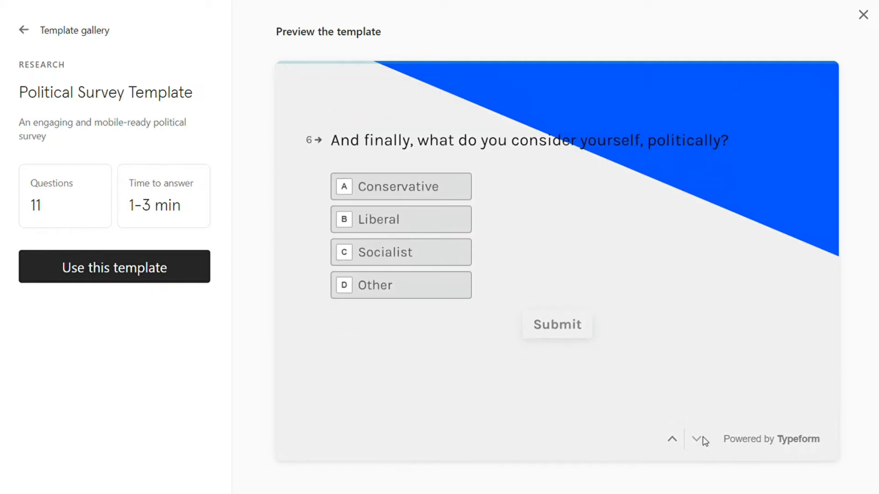
# - Step back to the marriage question, then use this template for a new typeform
pyautogui.click(681, 441)
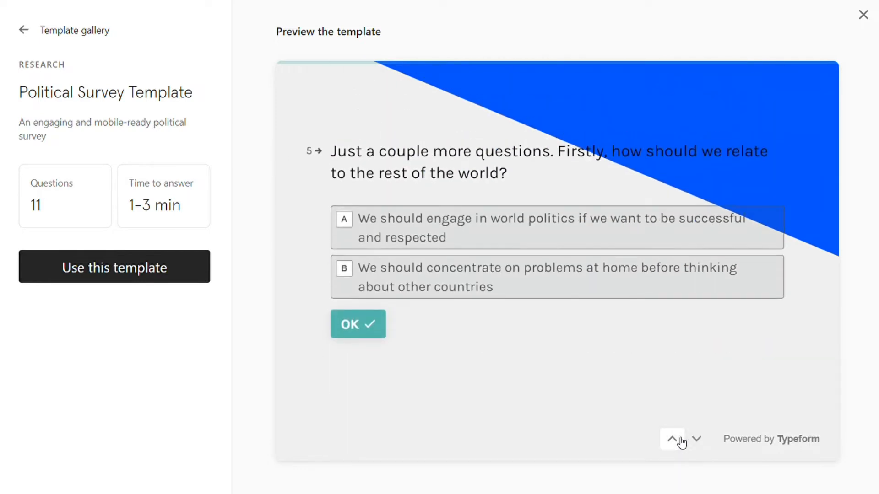
pyautogui.click(682, 442)
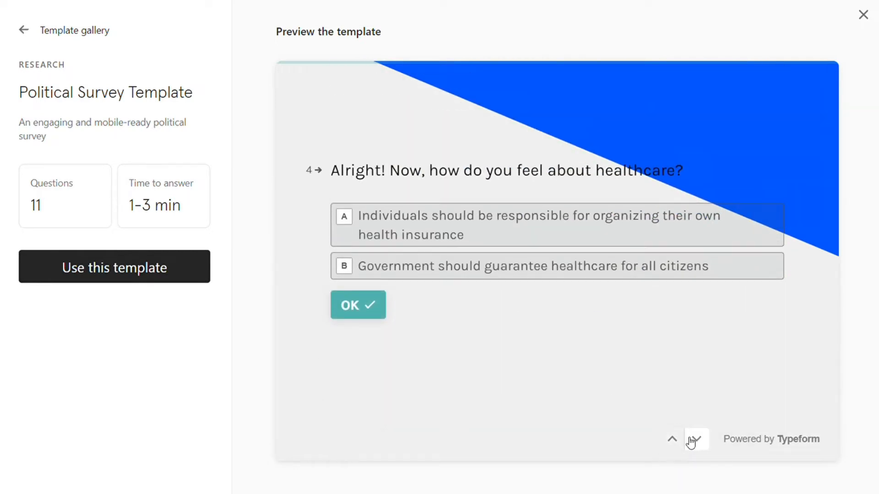
pyautogui.click(682, 444)
pyautogui.click(683, 443)
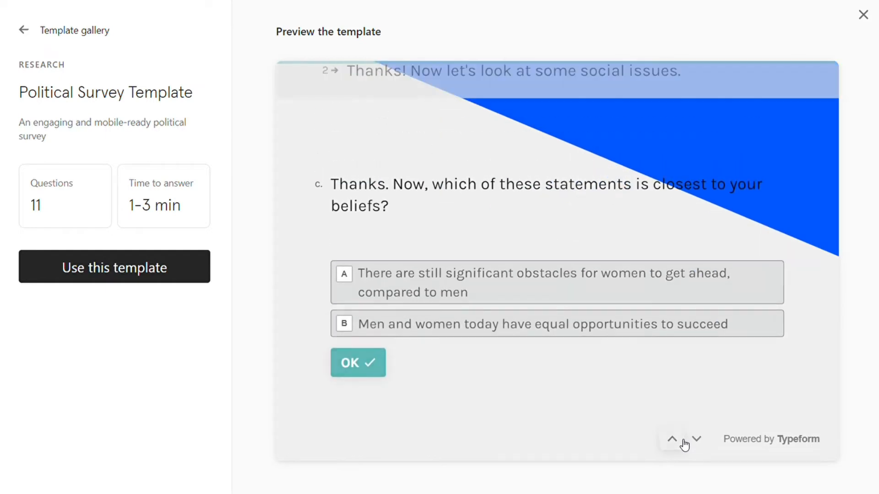
pyautogui.click(683, 442)
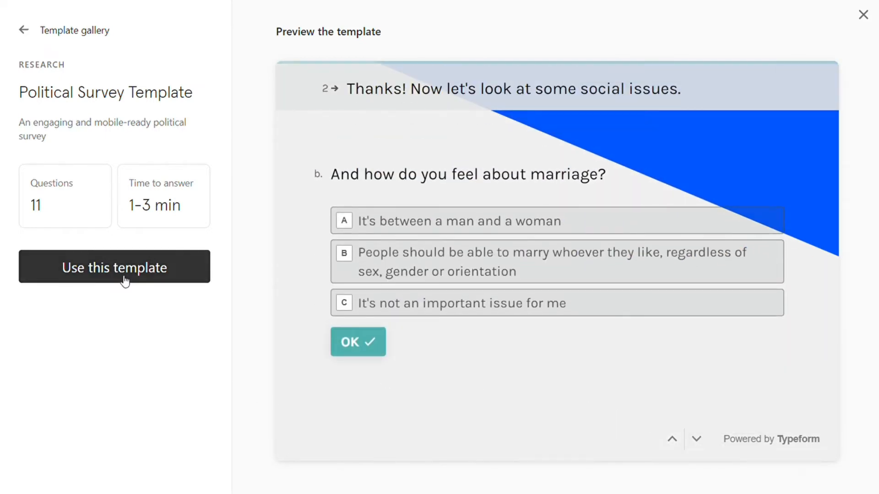
pyautogui.click(102, 274)
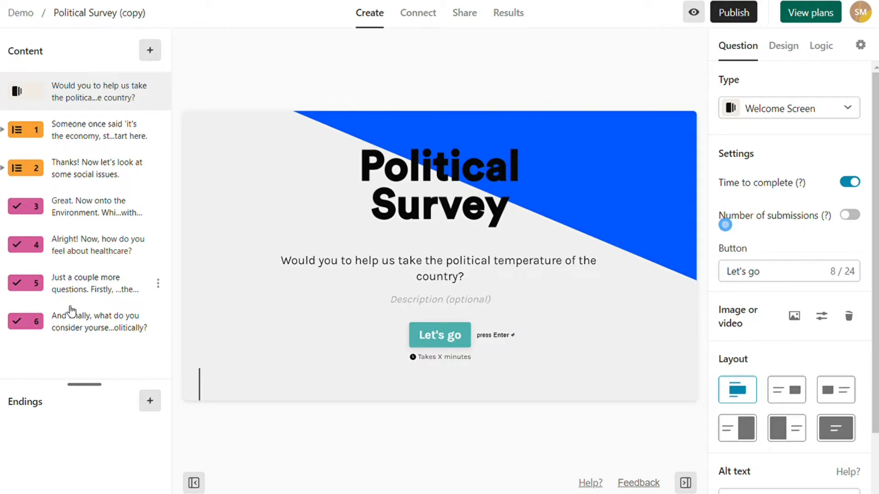
# - Review questions 5, 4 and 6, then bring up the question-type picker
pyautogui.click(81, 293)
pyautogui.click(82, 247)
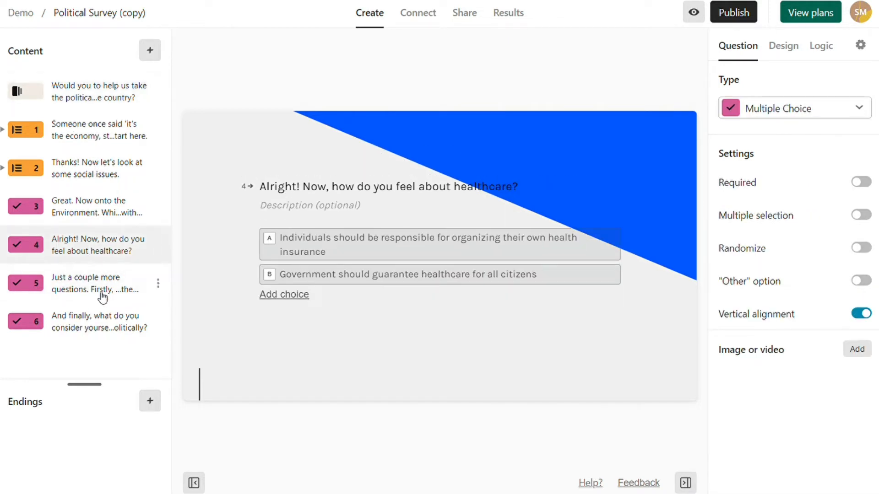
pyautogui.click(102, 325)
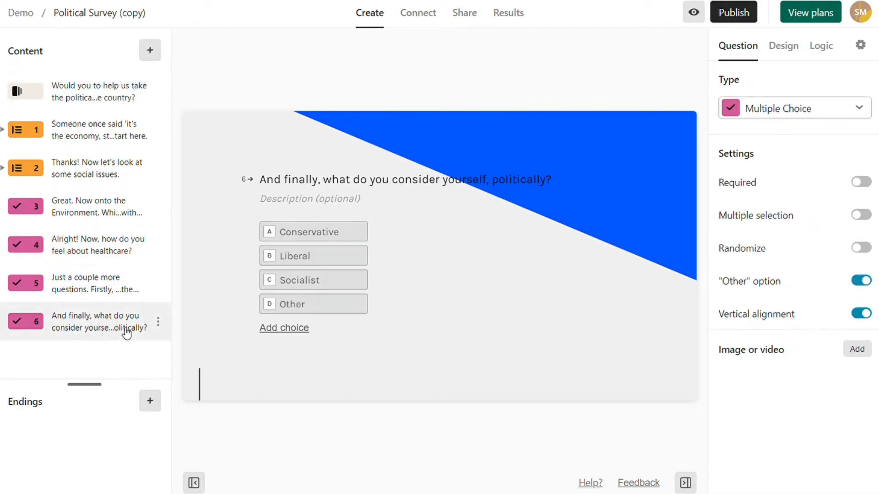
pyautogui.click(150, 50)
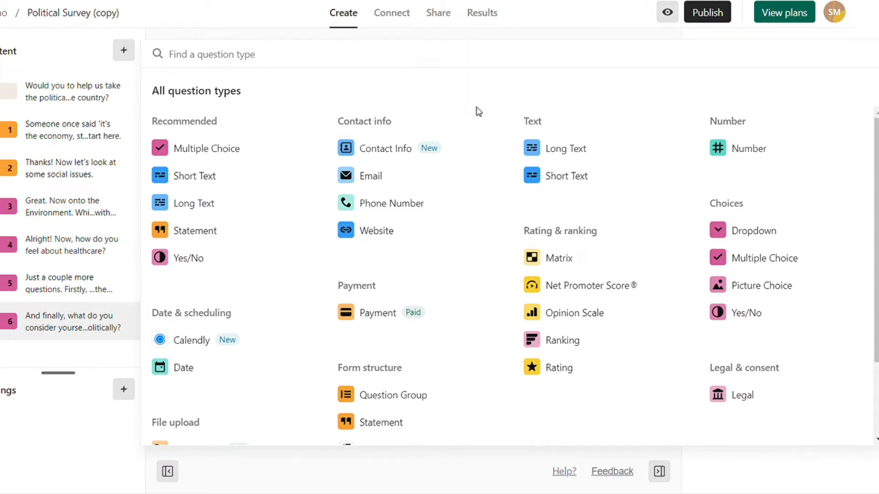
# - Browse the question types and add a Short Text question as question 7
pyautogui.scroll(-1, 477, 112)
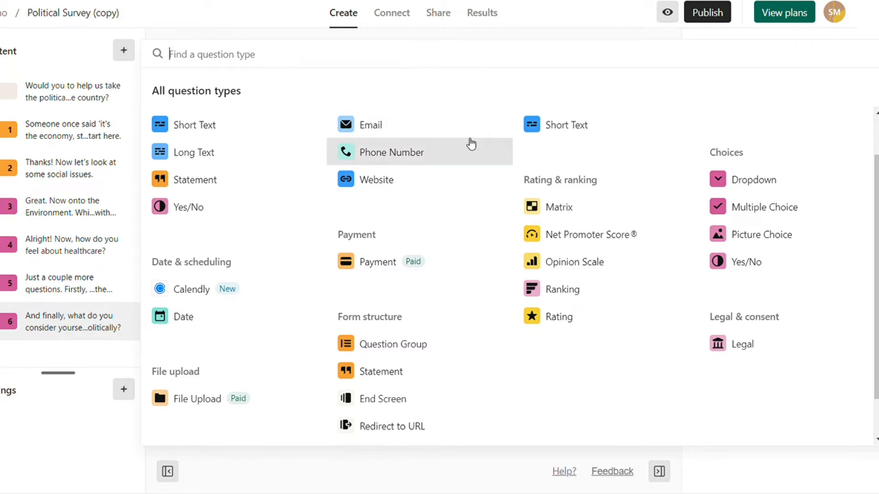
pyautogui.scroll(1, 469, 147)
pyautogui.scroll(-2, 541, 287)
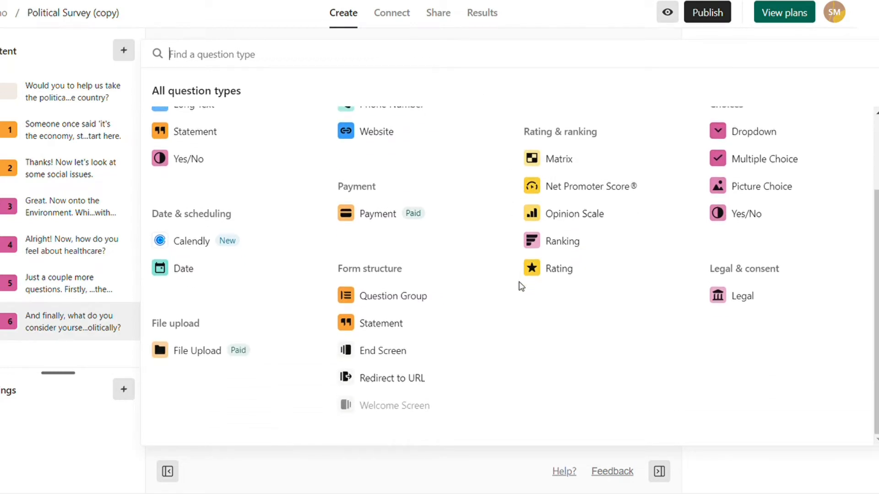
pyautogui.scroll(2, 517, 314)
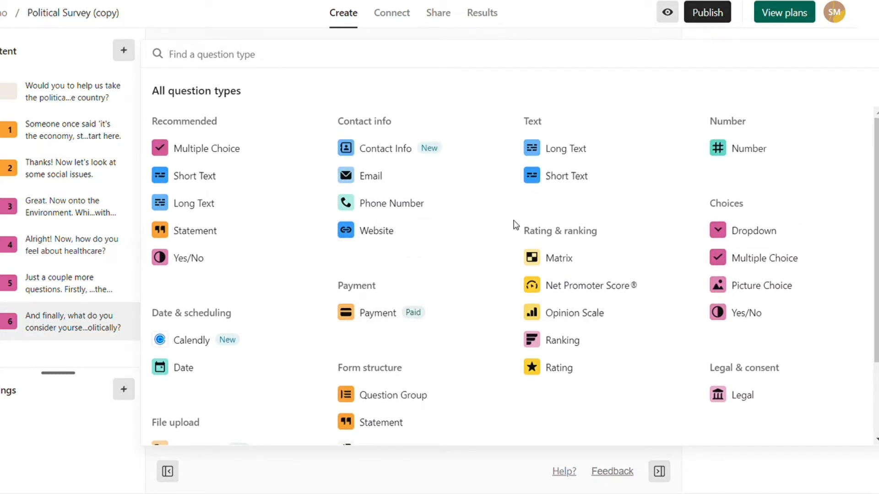
pyautogui.click(571, 183)
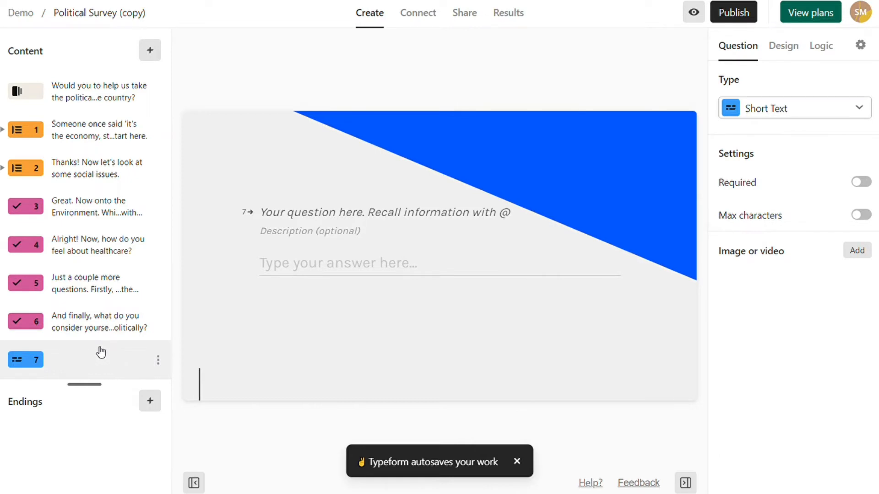
# - Title question 7 "What's your email?" and leave its description empty
pyautogui.click(408, 217)
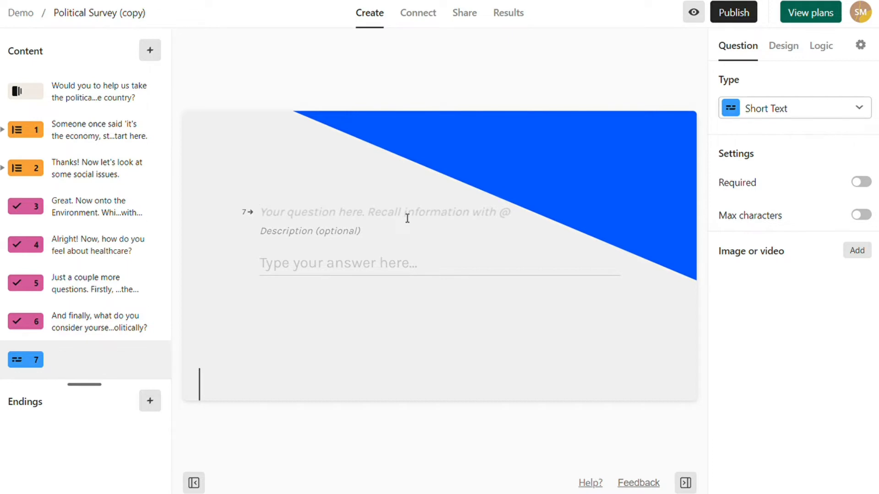
pyautogui.write("What's your email?")
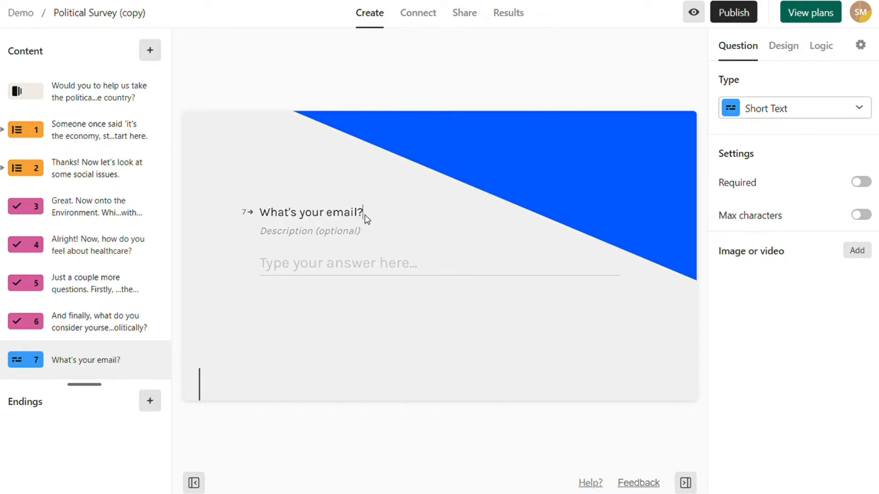
pyautogui.click(358, 235)
pyautogui.click(370, 339)
pyautogui.moveTo(96, 369); pyautogui.dragTo(61, 355)
# - Make the email question required, trying Max characters on and off
pyautogui.moveTo(723, 154); pyautogui.dragTo(759, 165)
pyautogui.click(861, 183)
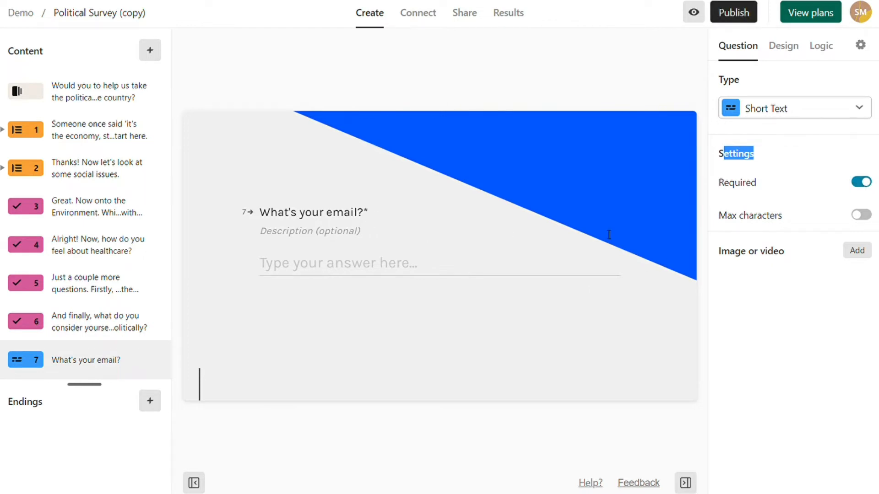
pyautogui.click(817, 183)
pyautogui.click(860, 183)
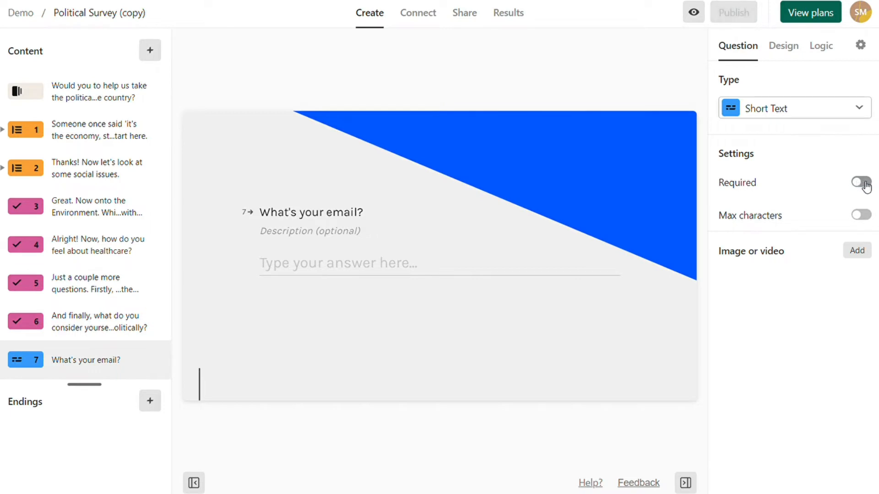
pyautogui.click(861, 183)
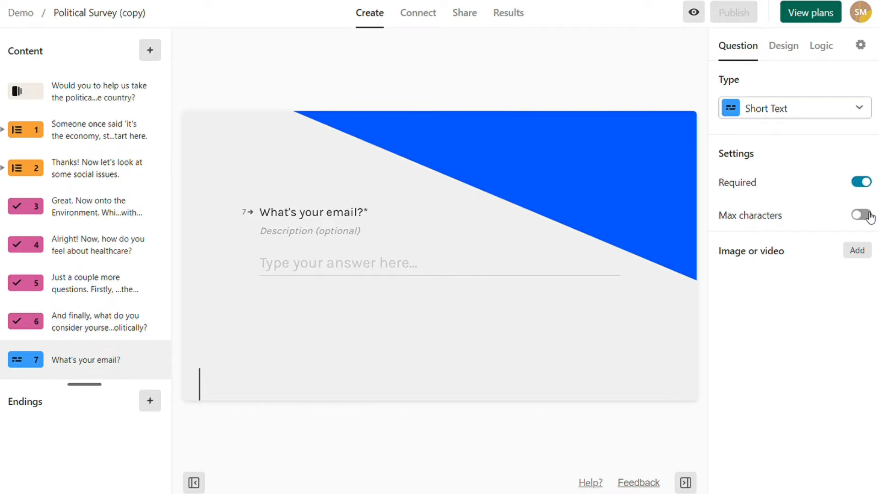
pyautogui.click(869, 217)
pyautogui.click(862, 219)
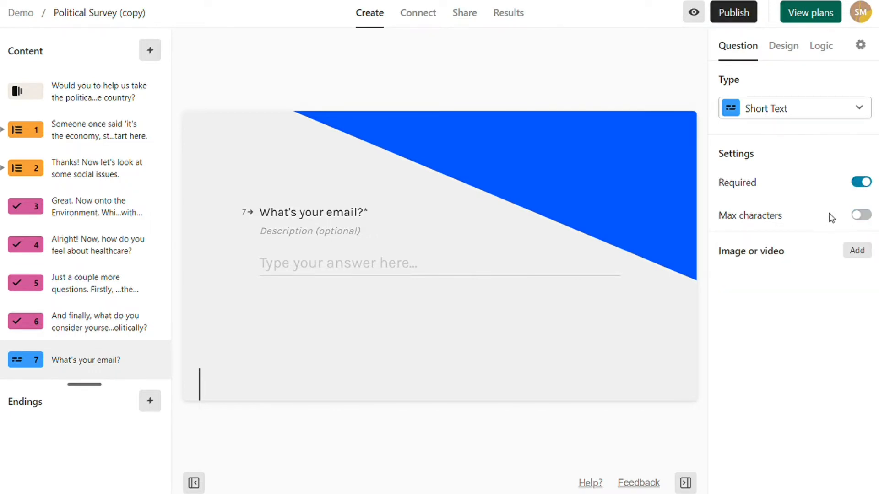
pyautogui.click(104, 322)
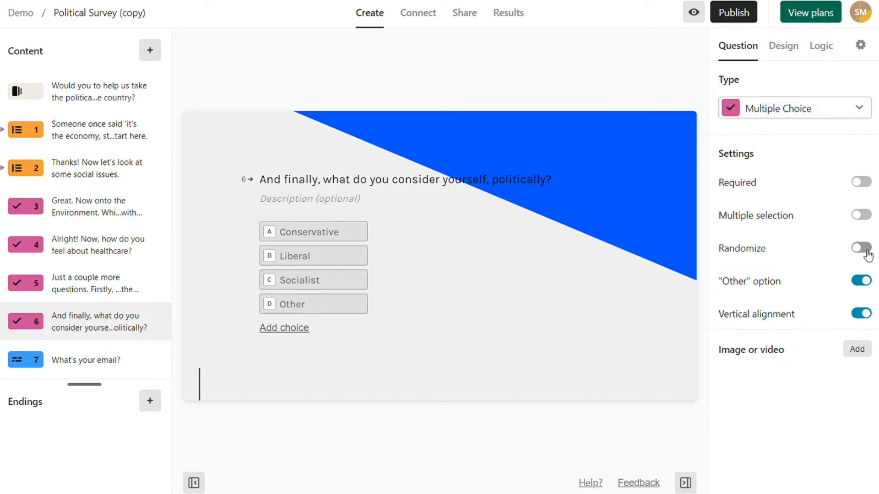
# - Turn on Multiple selection for question 6, limited to an Exact number
pyautogui.click(862, 215)
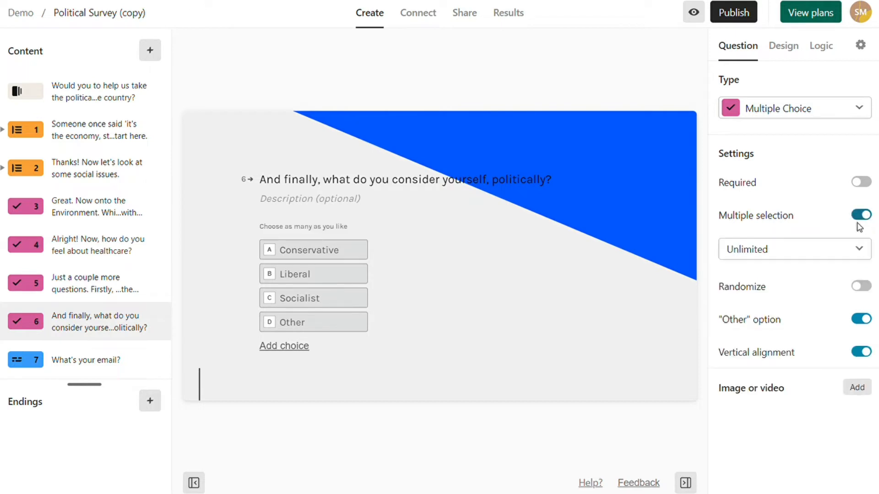
pyautogui.click(856, 249)
pyautogui.click(800, 298)
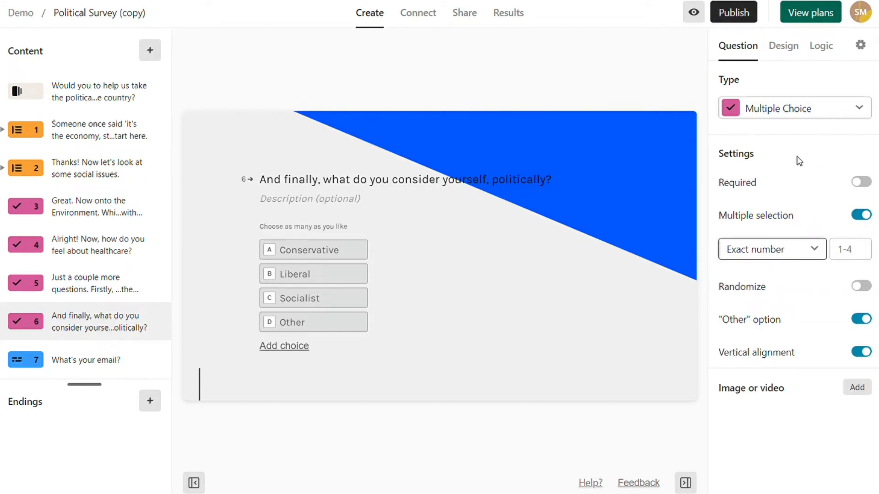
pyautogui.click(777, 111)
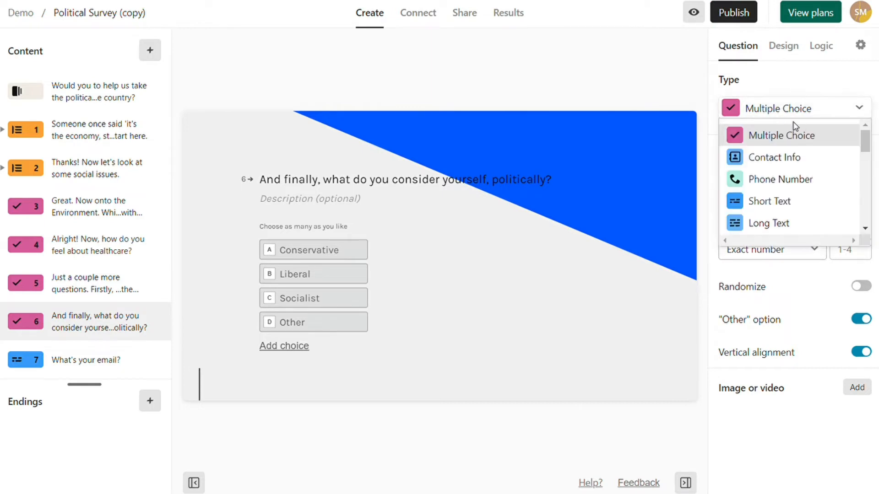
# - Try Long Text and Multiple Choice on the email question, then restore Short Text
pyautogui.click(112, 361)
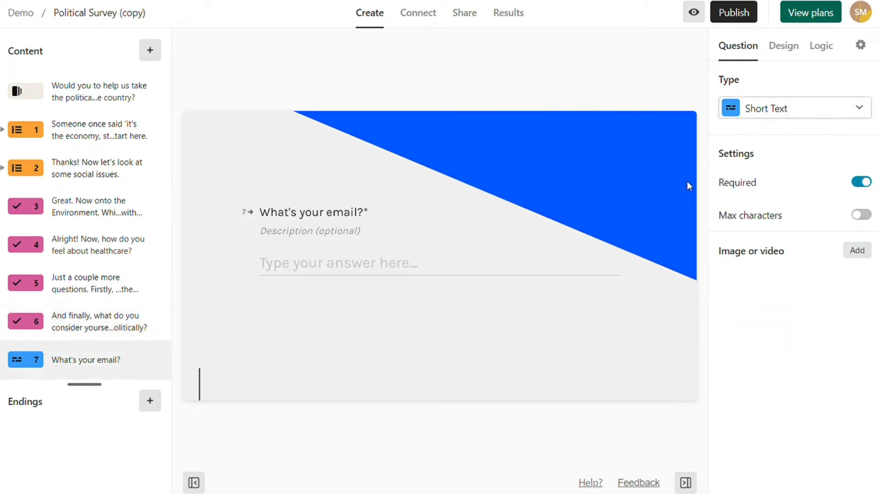
pyautogui.click(787, 113)
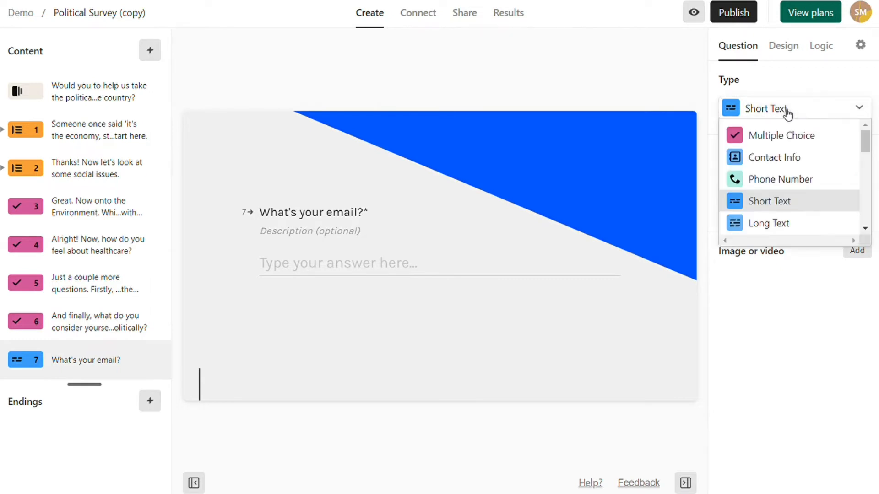
pyautogui.click(810, 224)
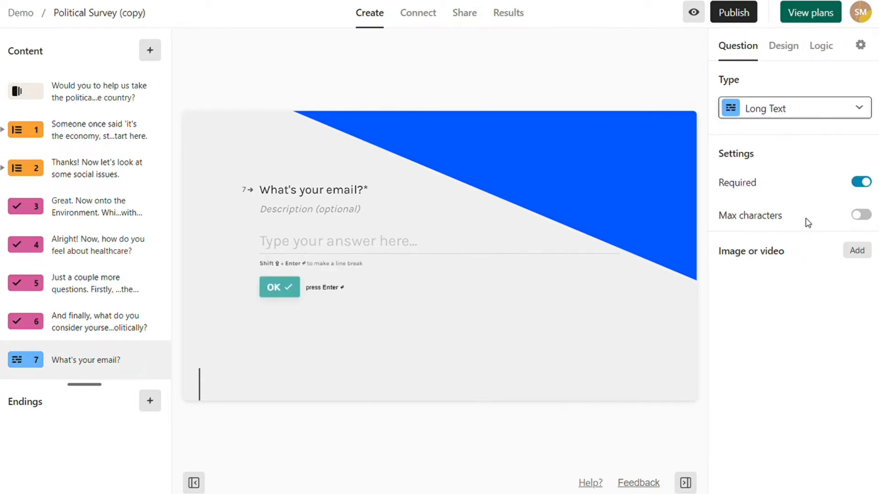
pyautogui.click(796, 112)
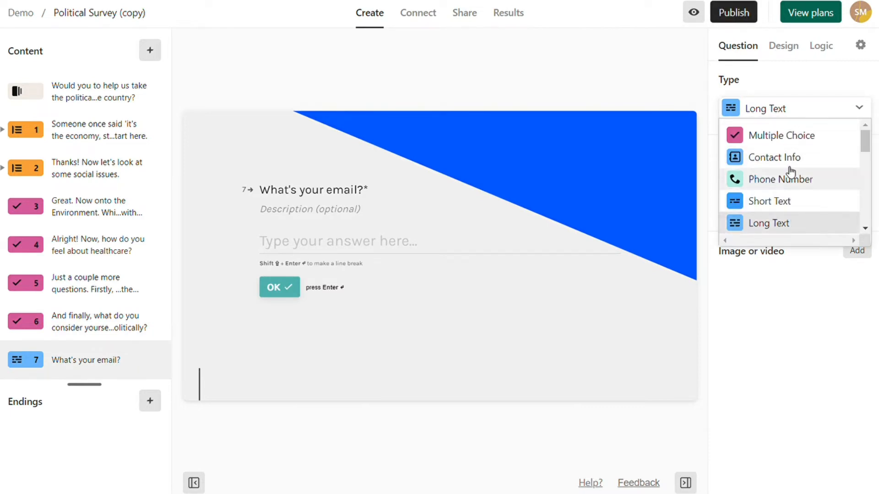
pyautogui.click(823, 142)
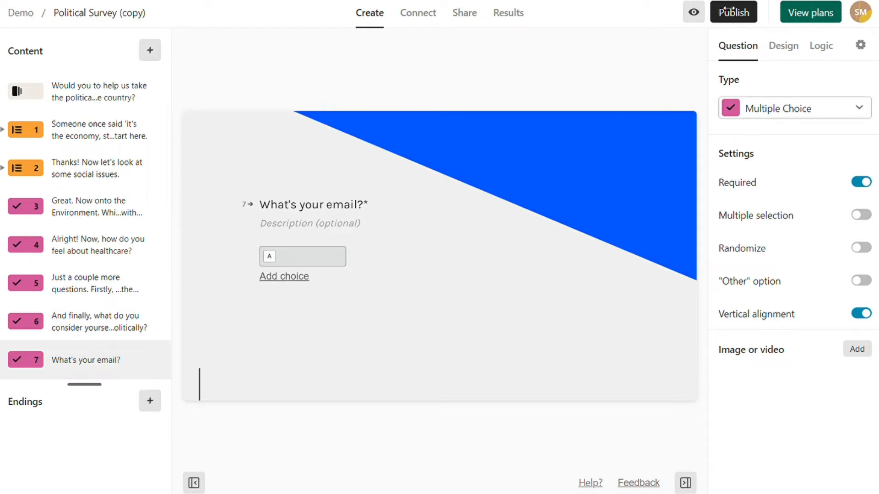
pyautogui.click(778, 108)
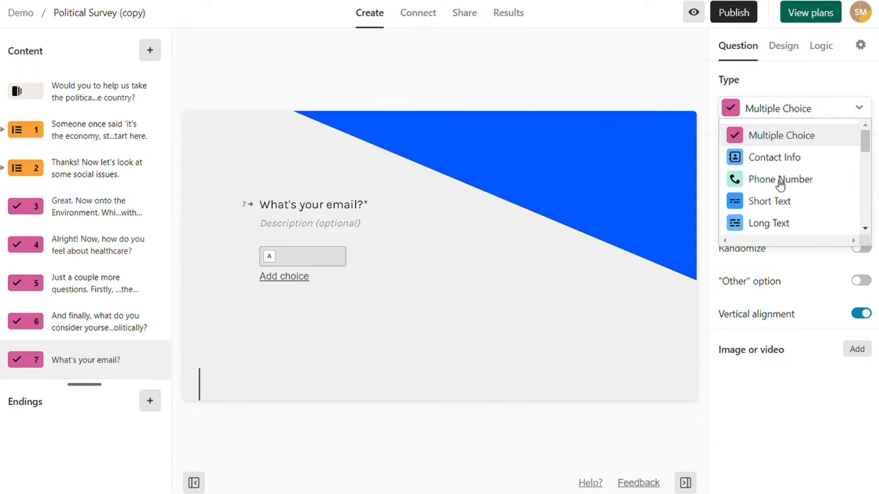
pyautogui.click(781, 200)
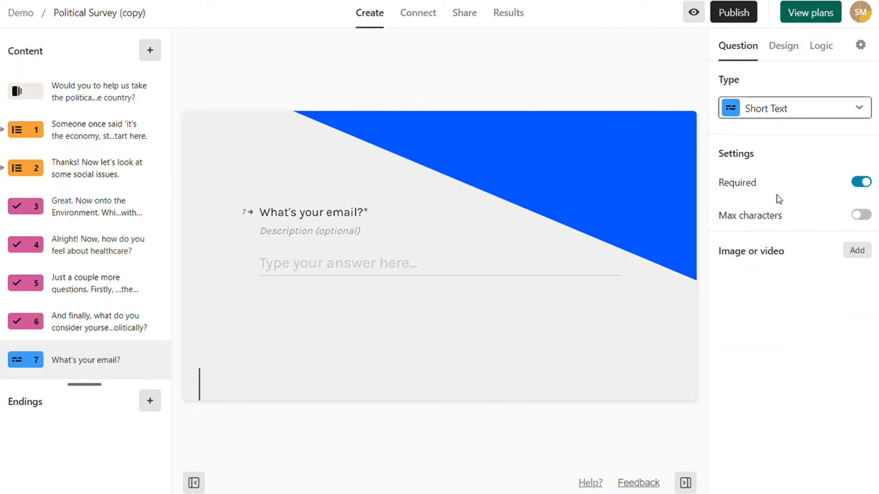
# - Close the question-type picker without adding anything and go back to the Demo workspace
pyautogui.click(150, 50)
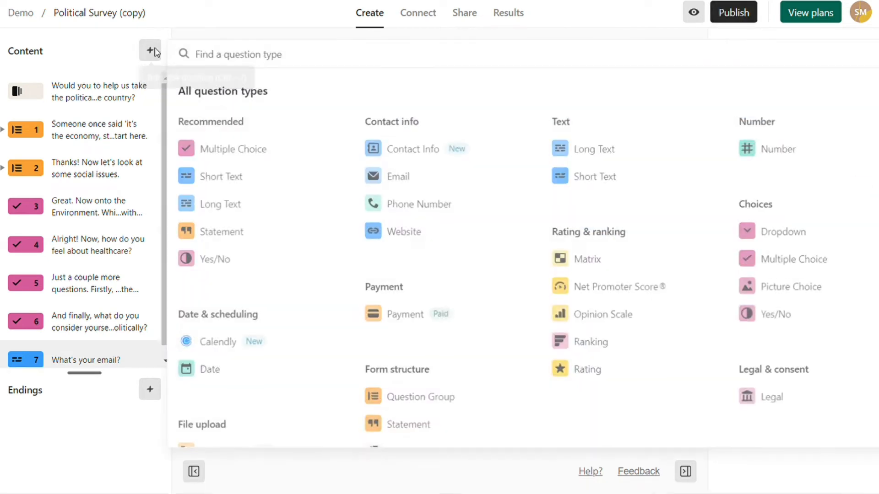
pyautogui.click(83, 45)
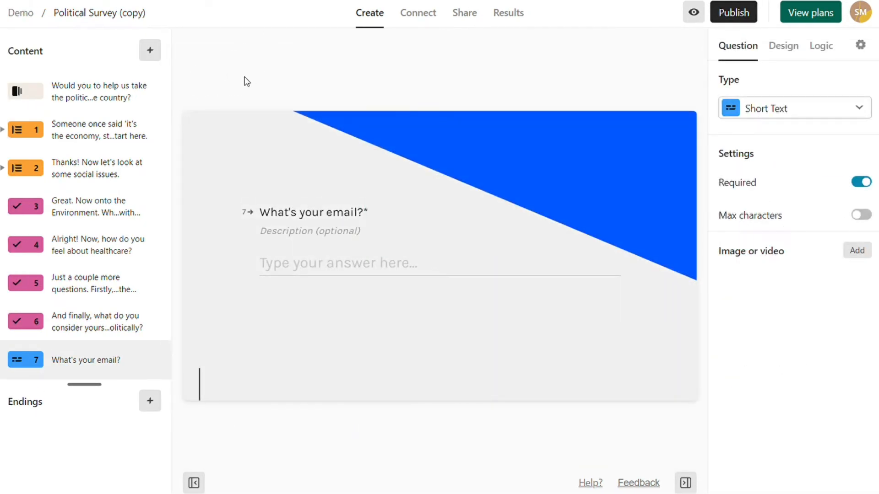
pyautogui.click(19, 17)
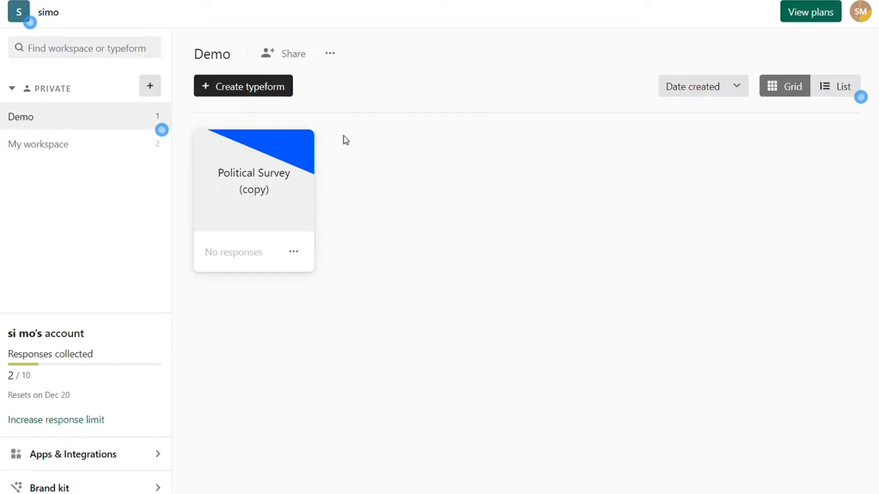
# - Create a blank typeform from scratch, opening My typeform with one empty Multiple Choice question
pyautogui.click(274, 91)
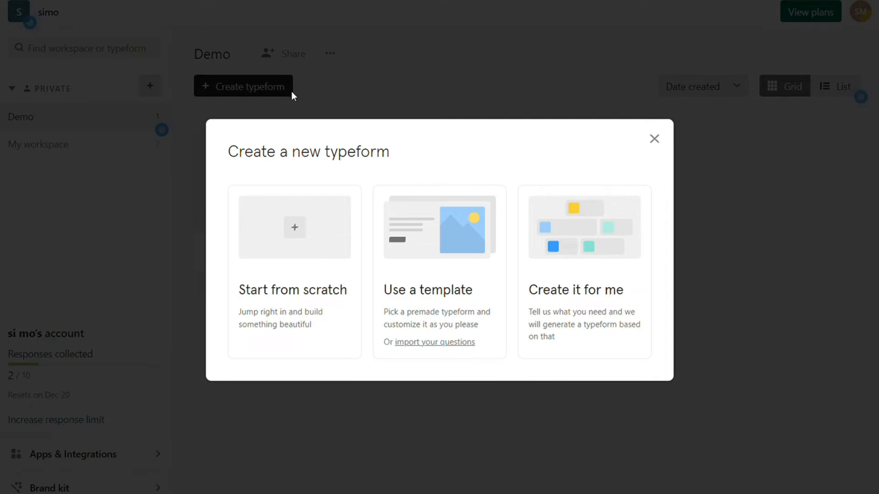
pyautogui.click(302, 248)
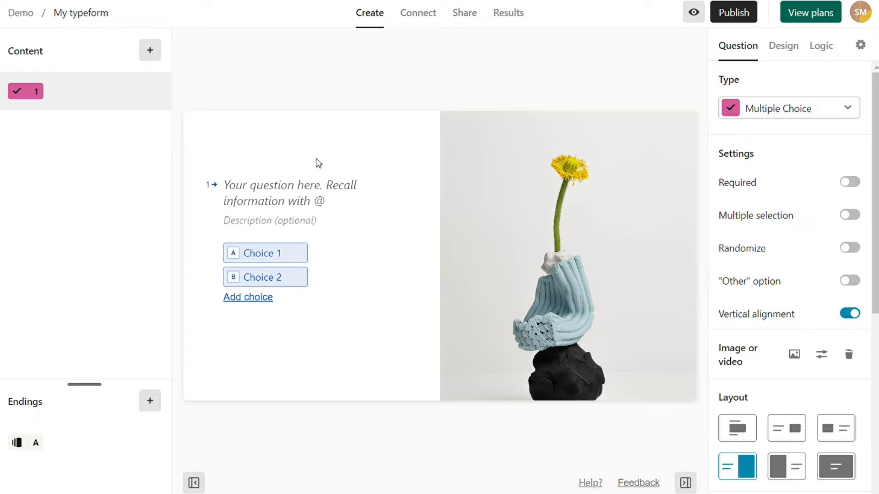
# - Title question 1 "What's your name?" and change it to Short Text
pyautogui.click(294, 191)
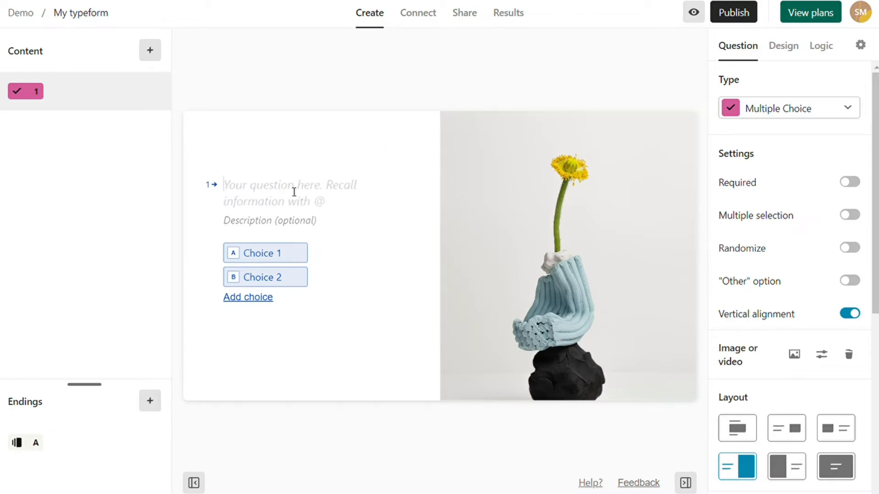
pyautogui.write("What's your name?")
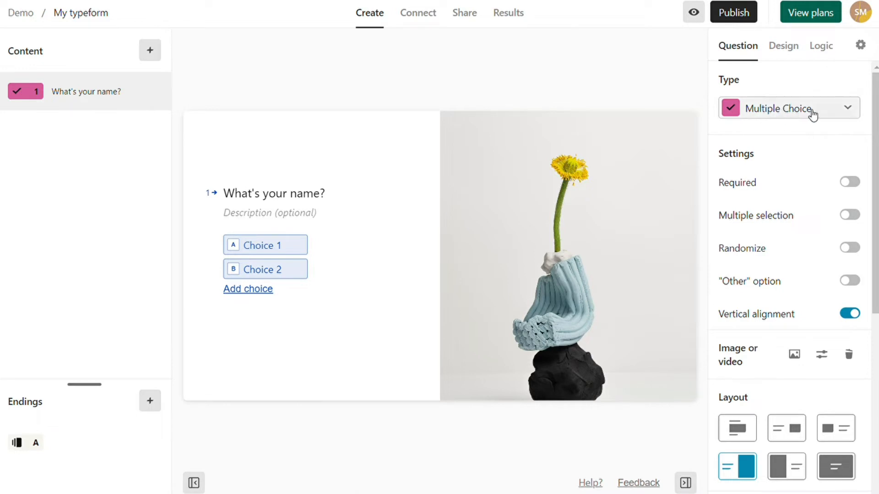
pyautogui.click(849, 111)
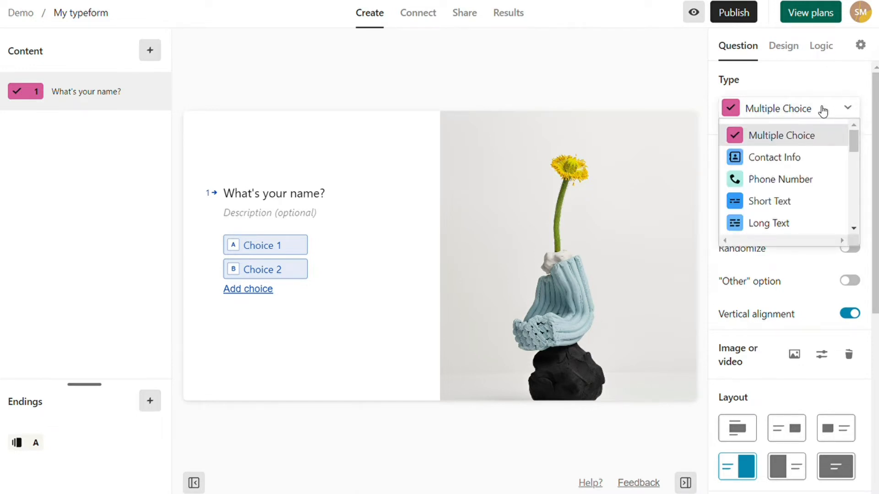
pyautogui.click(805, 201)
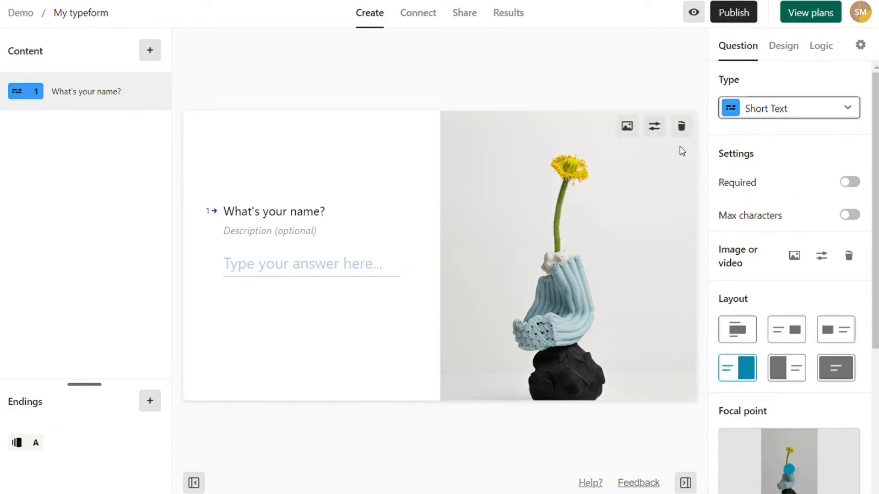
# - Remove question 1's image and make the name question required
pyautogui.click(682, 127)
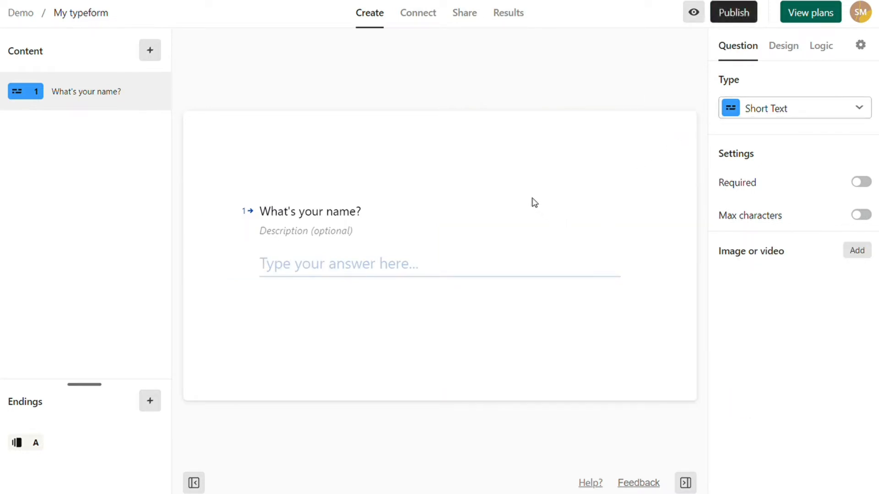
pyautogui.click(863, 183)
pyautogui.click(862, 183)
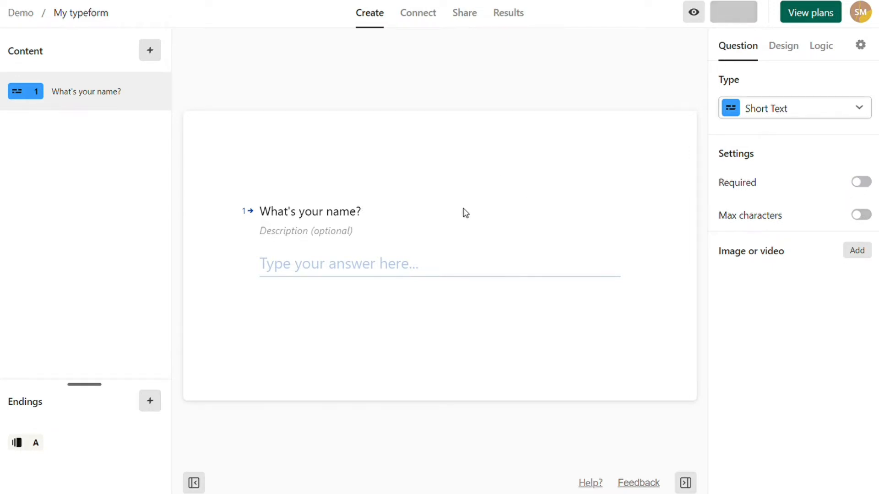
pyautogui.click(861, 183)
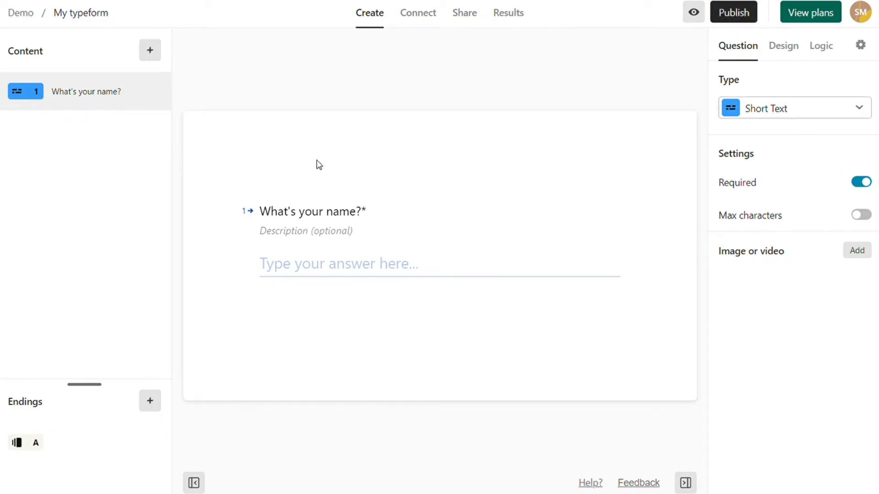
# - Add Long Text question 2: "Thanks for reaching out, [name answer]. What would you like to say?"
pyautogui.click(150, 49)
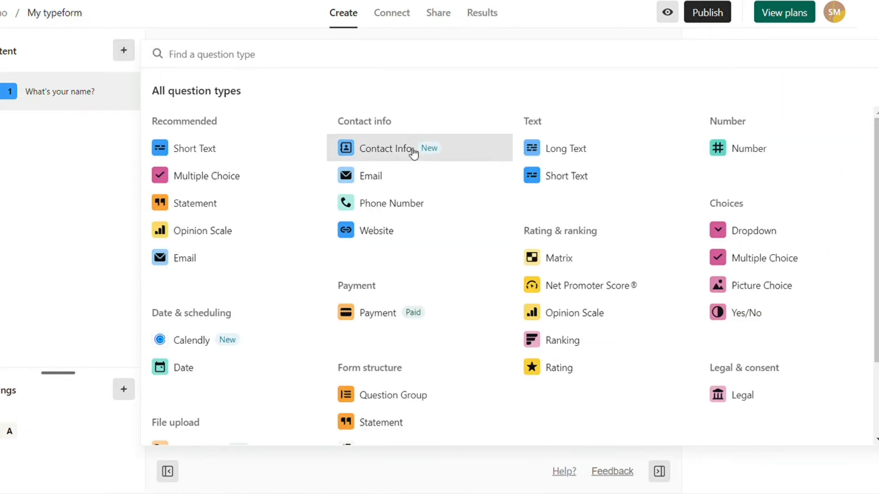
pyautogui.click(554, 158)
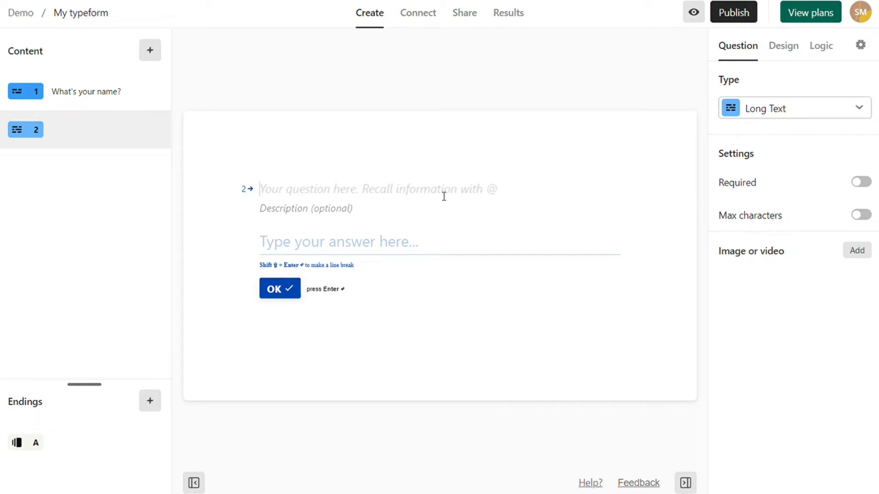
pyautogui.write('Thanks for reaching out, . What would you like to say?')
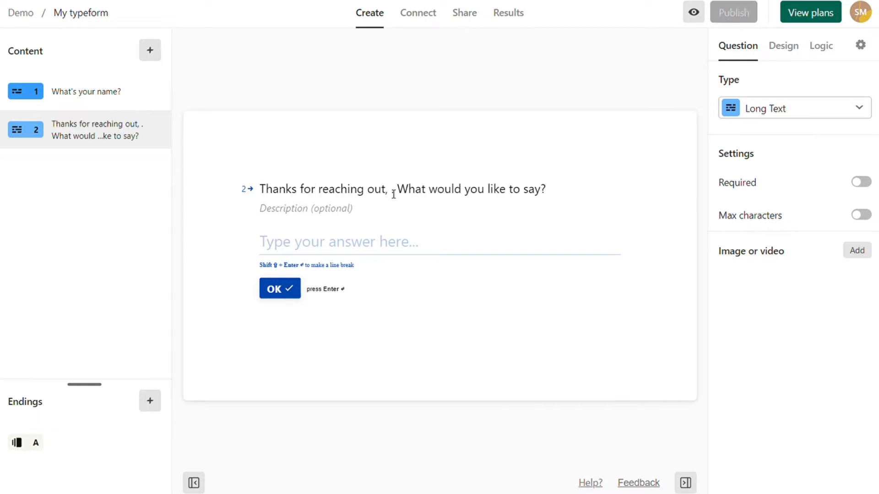
pyautogui.click(392, 192)
pyautogui.press('Delete')
pyautogui.press('Delete')
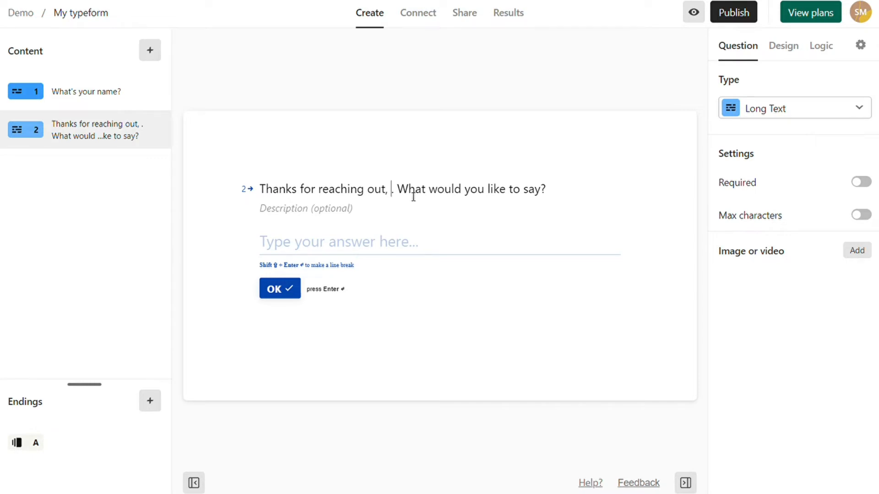
pyautogui.write('@')
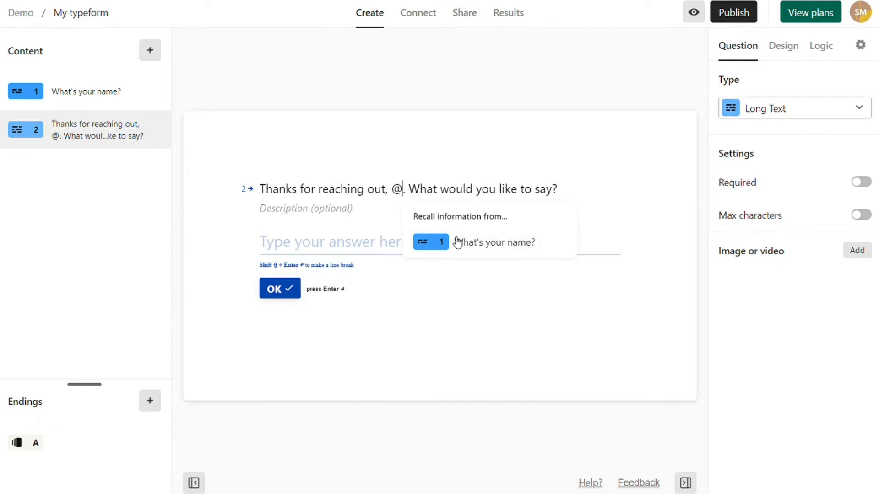
pyautogui.click(498, 247)
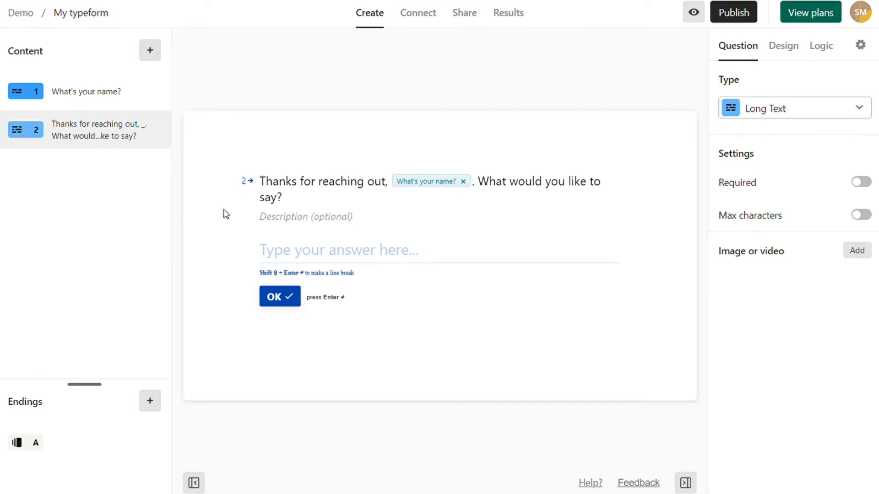
# - Check question 2's options menu and leave it unchanged
pyautogui.click(158, 131)
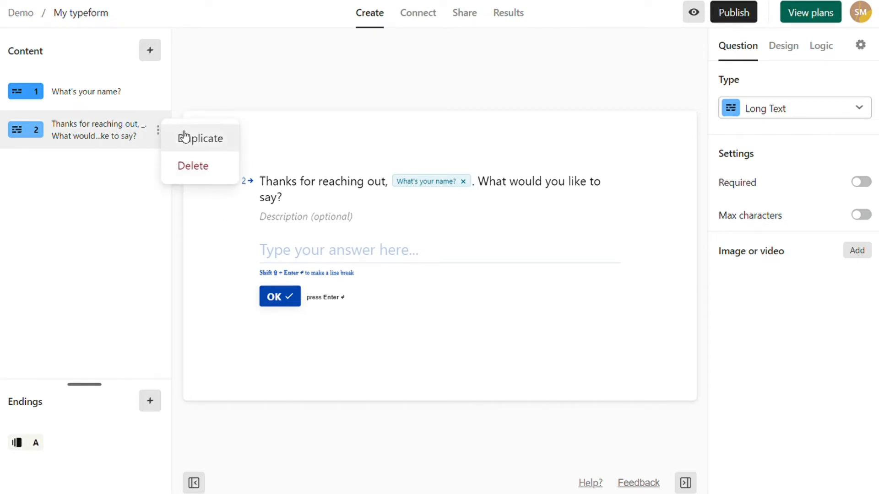
pyautogui.click(135, 186)
pyautogui.click(161, 133)
pyautogui.click(139, 173)
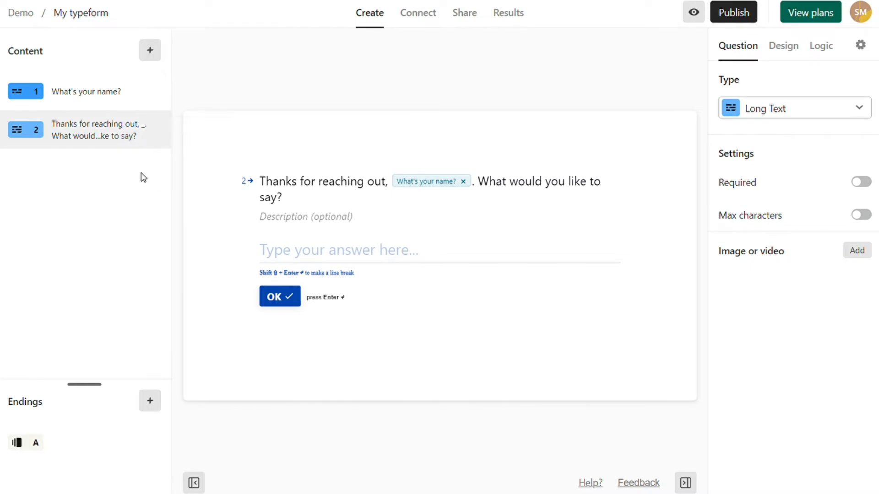
pyautogui.click(157, 52)
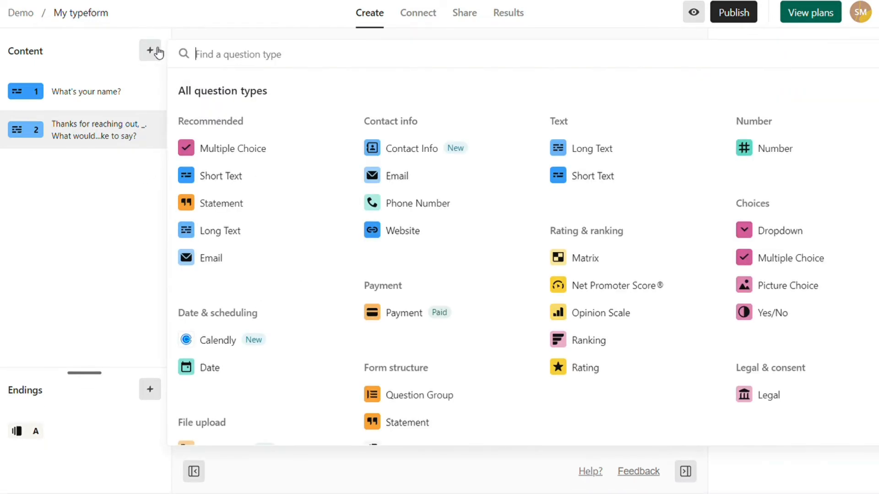
# - Add Multiple Choice question 3 "What is your preferred method of contact?" with choices e-mail and phone
pyautogui.click(235, 153)
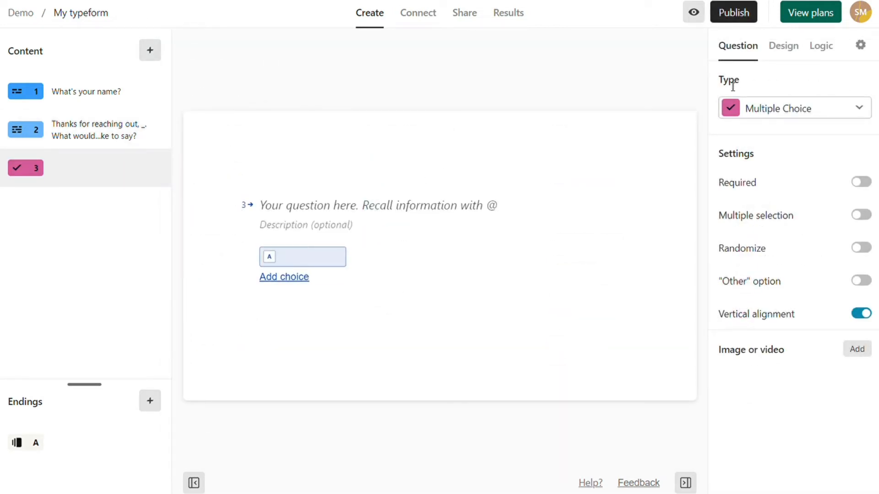
pyautogui.click(462, 204)
pyautogui.write('What is your preferred method of contact?')
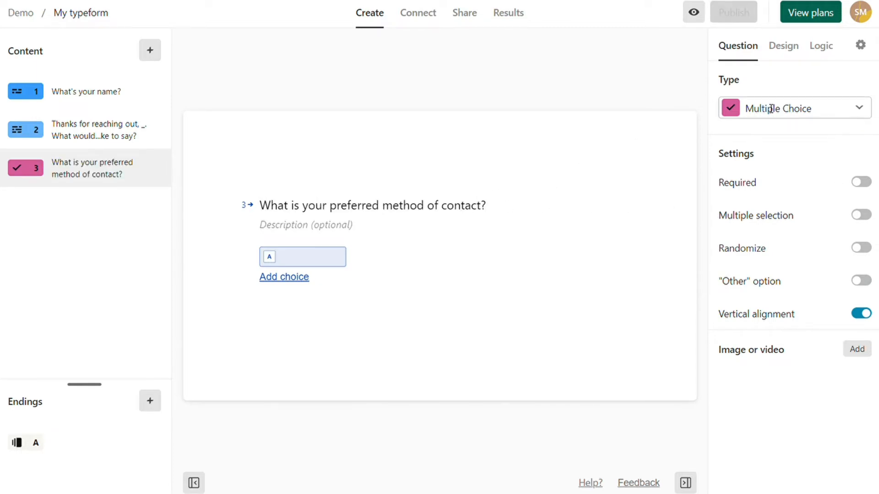
pyautogui.click(318, 259)
pyautogui.write('e-mail')
pyautogui.click(285, 277)
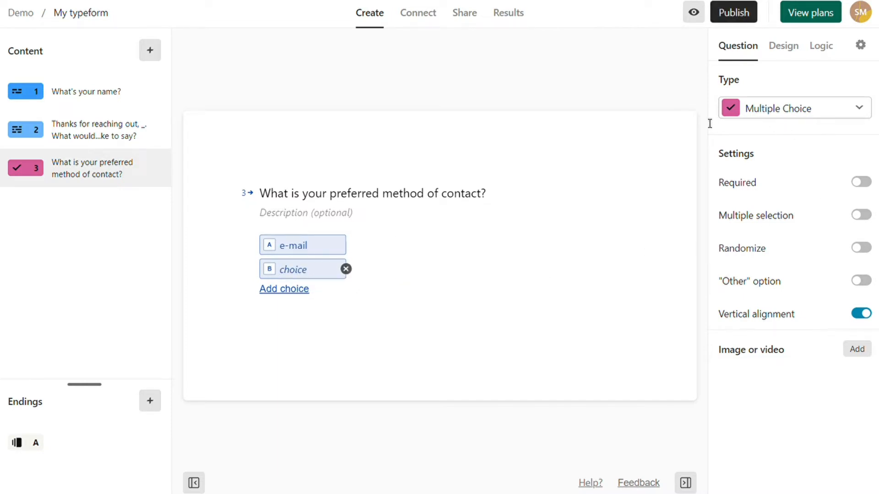
pyautogui.click(321, 273)
pyautogui.write('phone')
pyautogui.click(150, 51)
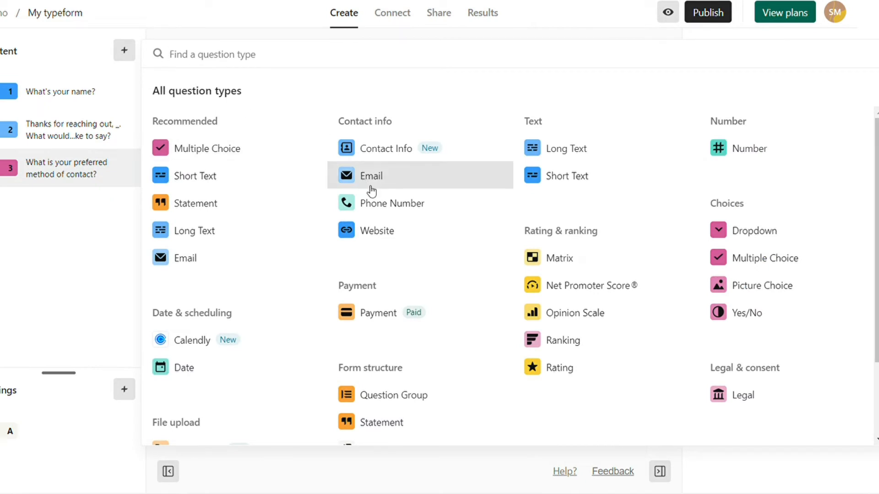
# - Add Phone Number question 4 "What is your phone number?" with United States as default country
pyautogui.click(375, 202)
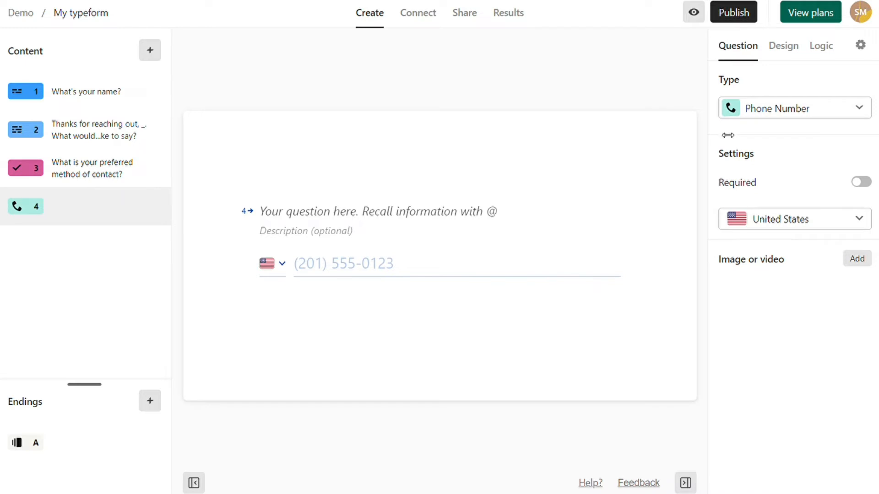
pyautogui.click(422, 215)
pyautogui.write('What is your phone number?')
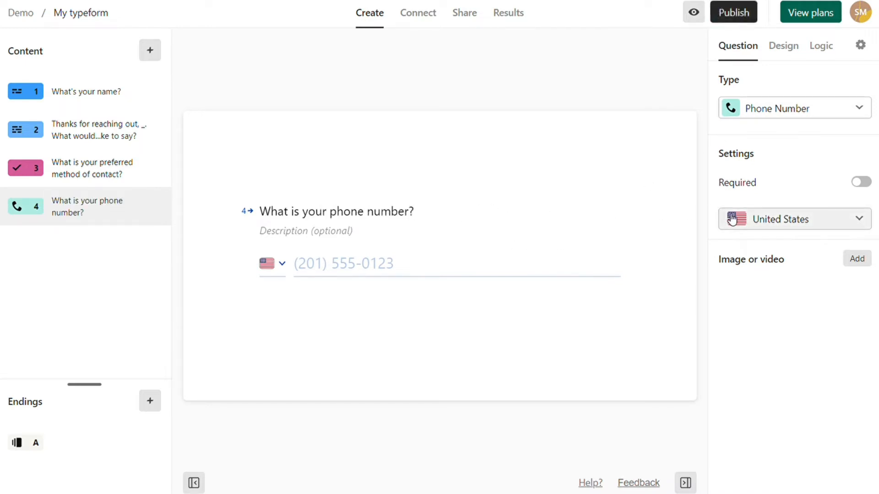
pyautogui.click(862, 221)
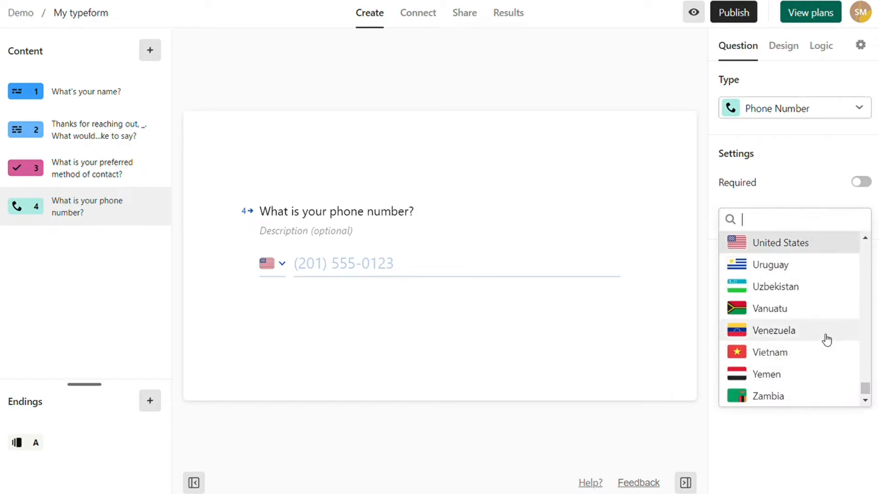
pyautogui.scroll(5, 824, 339)
pyautogui.scroll(4, 813, 332)
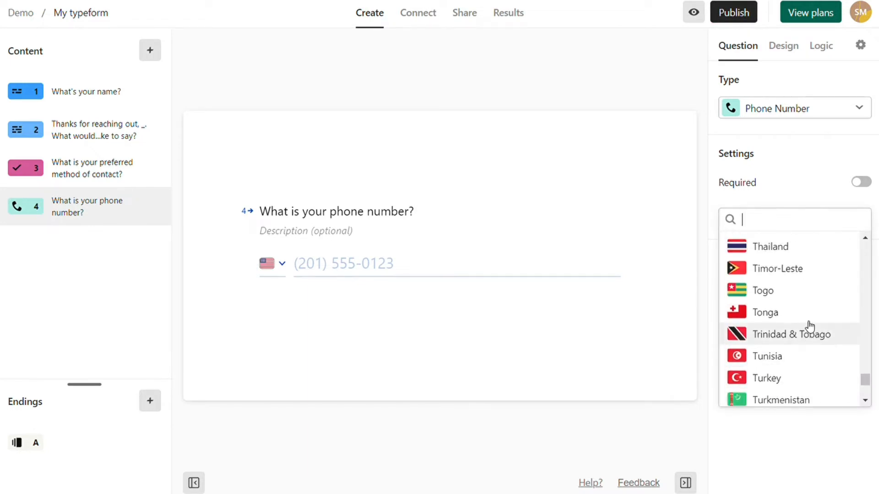
pyautogui.click(781, 201)
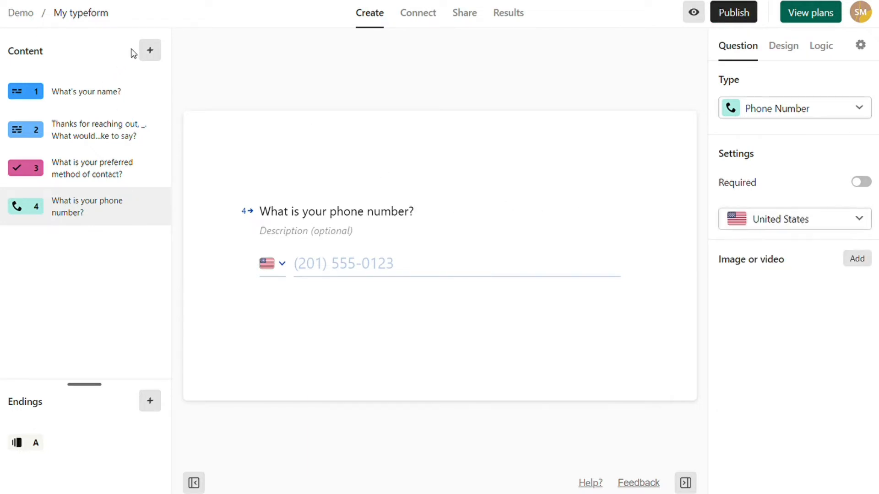
pyautogui.click(150, 50)
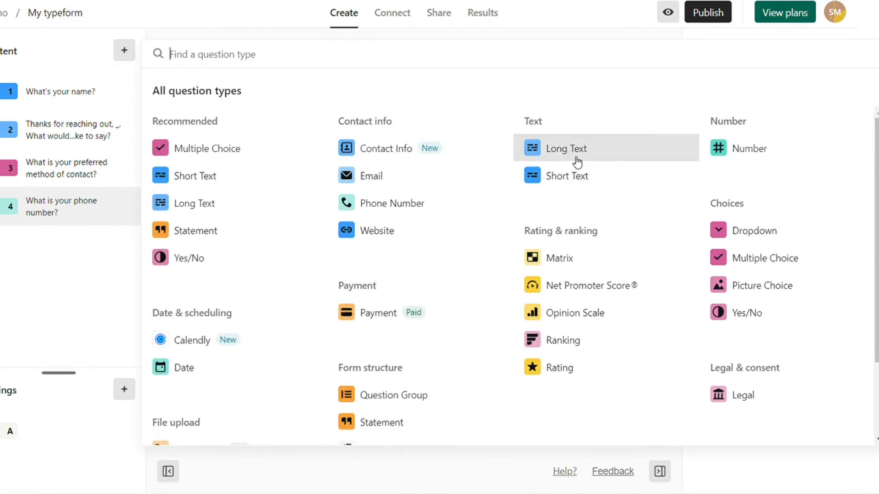
# - Add Short Text question 5 asking "What is your email?"
pyautogui.click(578, 180)
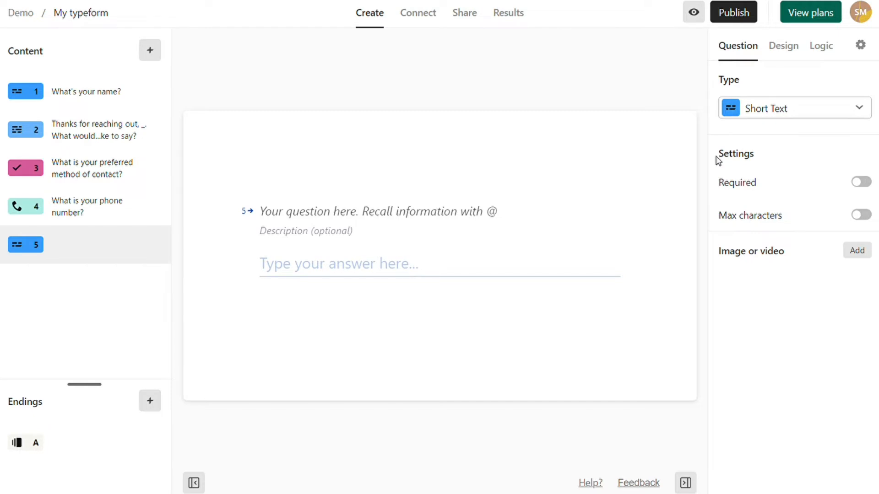
pyautogui.click(410, 215)
pyautogui.write('What is your email?')
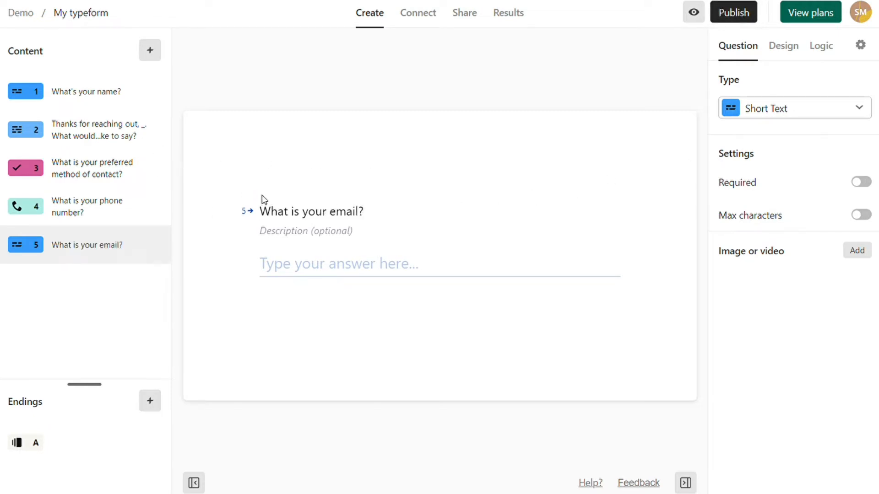
# - Review the contact method, email and phone questions from the sidebar
pyautogui.click(113, 170)
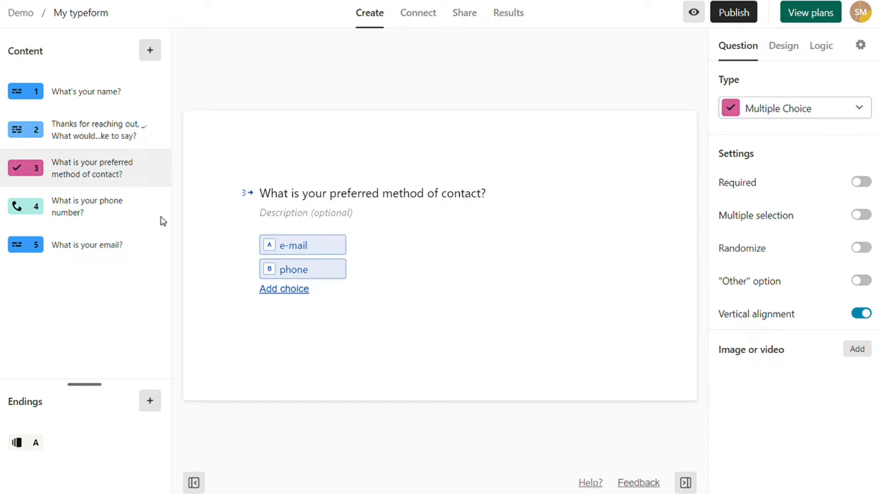
pyautogui.click(108, 245)
pyautogui.click(105, 172)
pyautogui.click(97, 207)
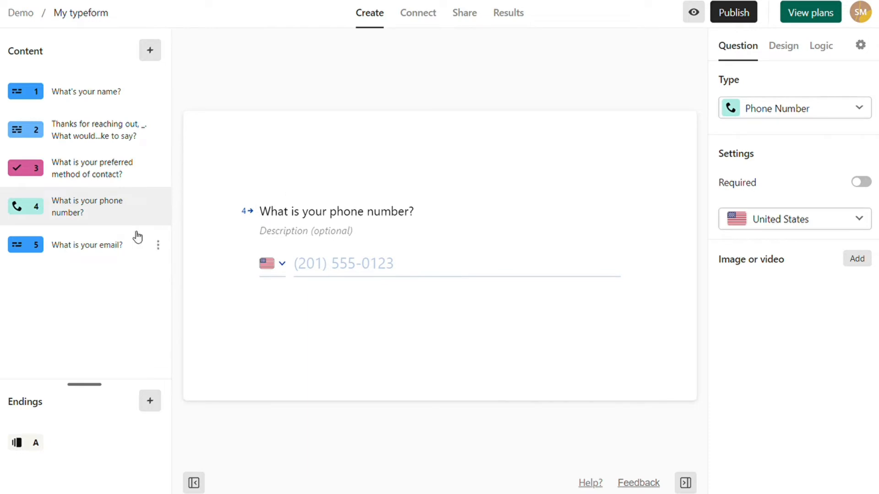
pyautogui.click(108, 237)
# - Add Opinion Scale question 6 on recommending us, labelled "Not likely at all" to "Very likely", max 5
pyautogui.click(149, 50)
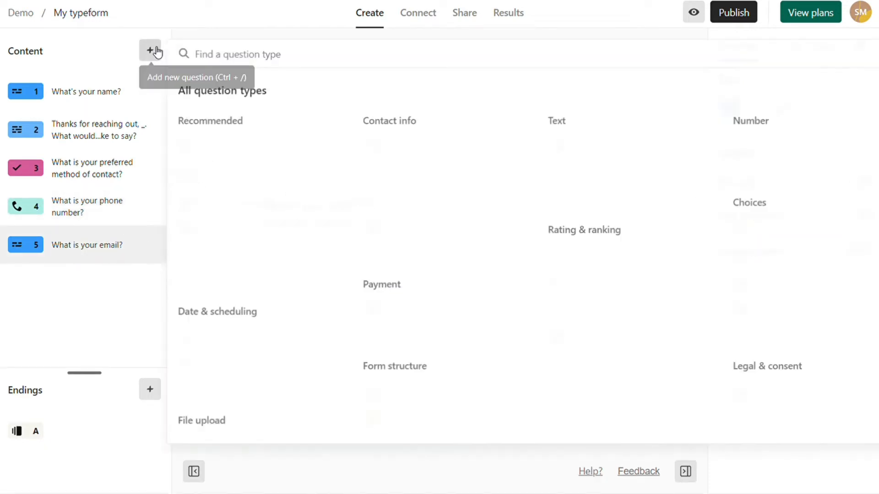
pyautogui.click(602, 321)
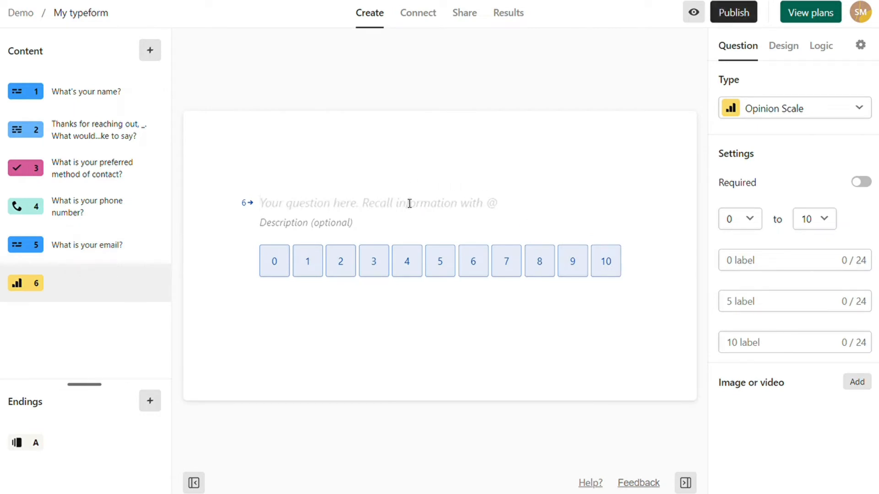
pyautogui.write('How likely are you to recommend us to a friend?')
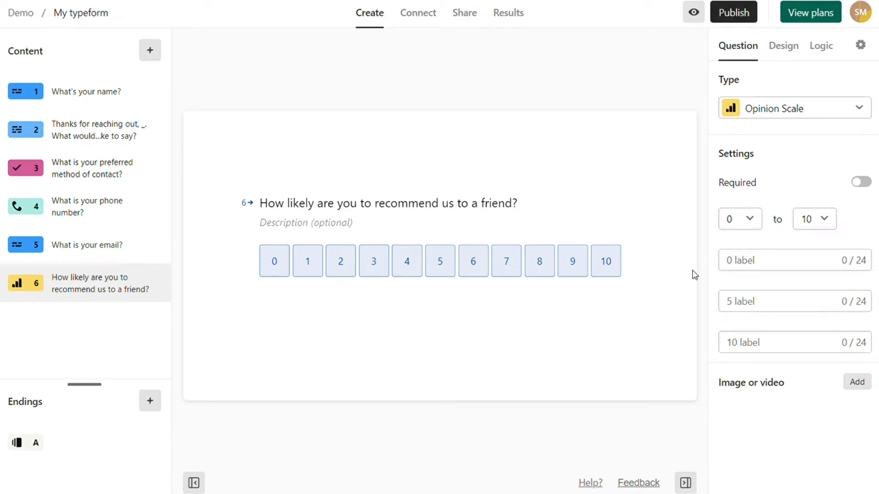
pyautogui.click(756, 269)
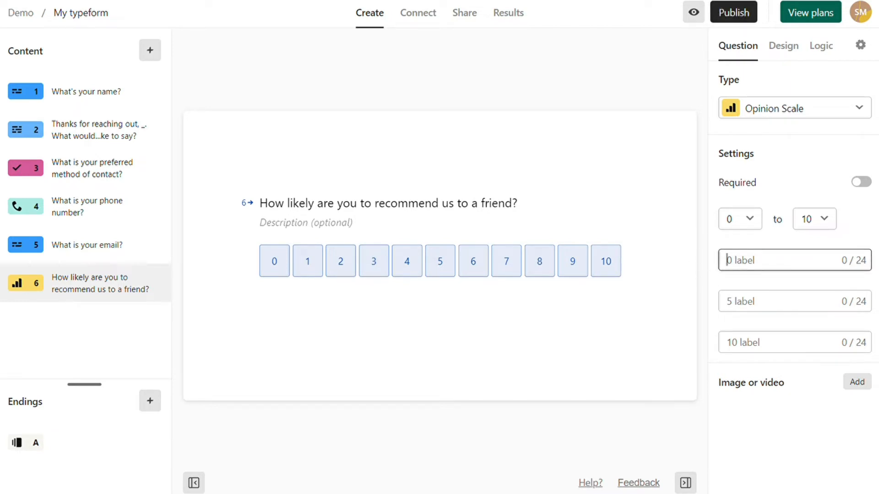
pyautogui.write('Not likely at all')
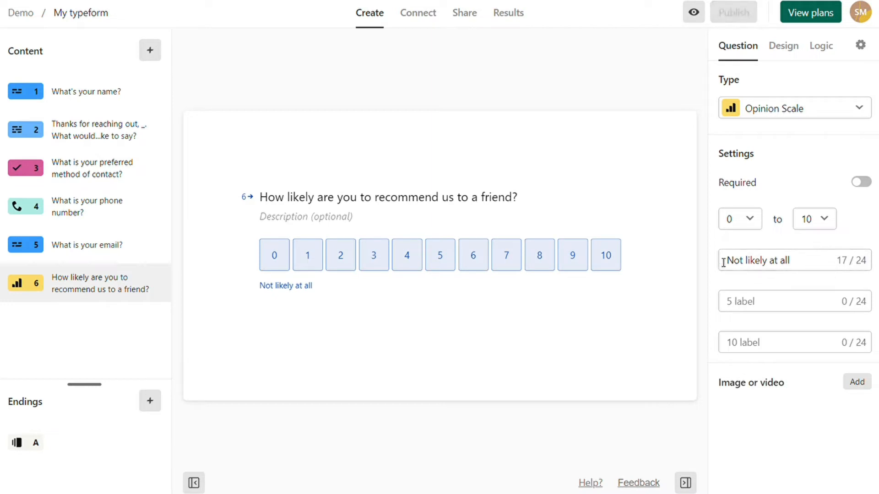
pyautogui.click(771, 344)
pyautogui.write('Very likely')
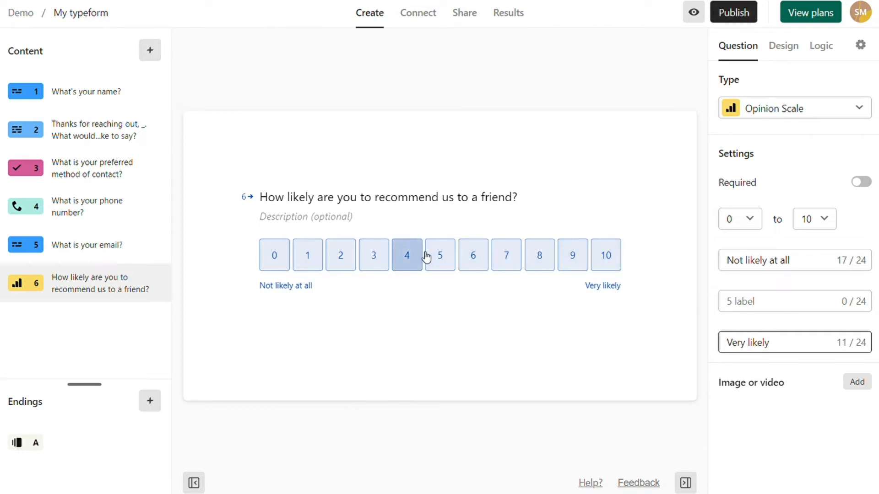
pyautogui.click(831, 220)
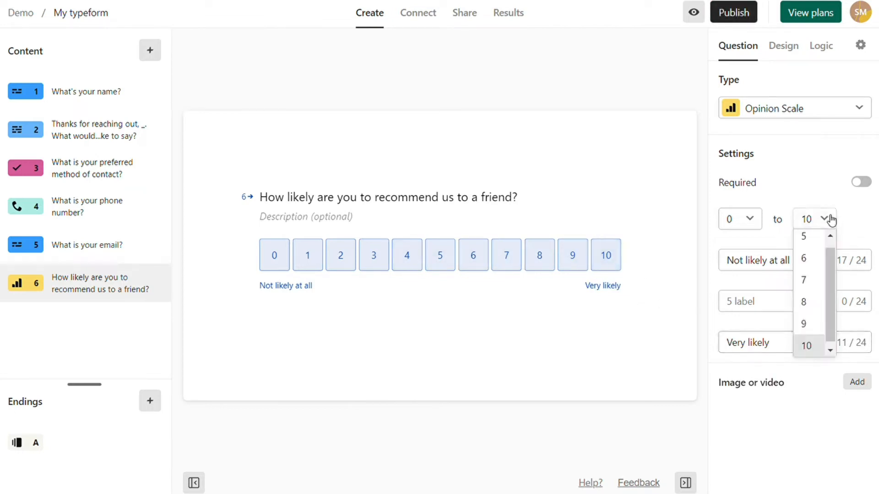
pyautogui.click(817, 237)
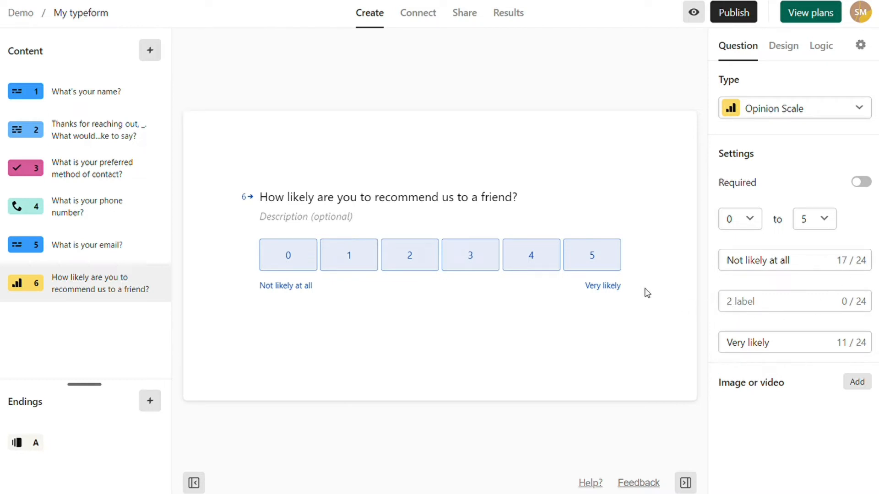
# - Try the Plain Grass, Plain Sun and Desk Space gallery themes on the form
pyautogui.click(800, 47)
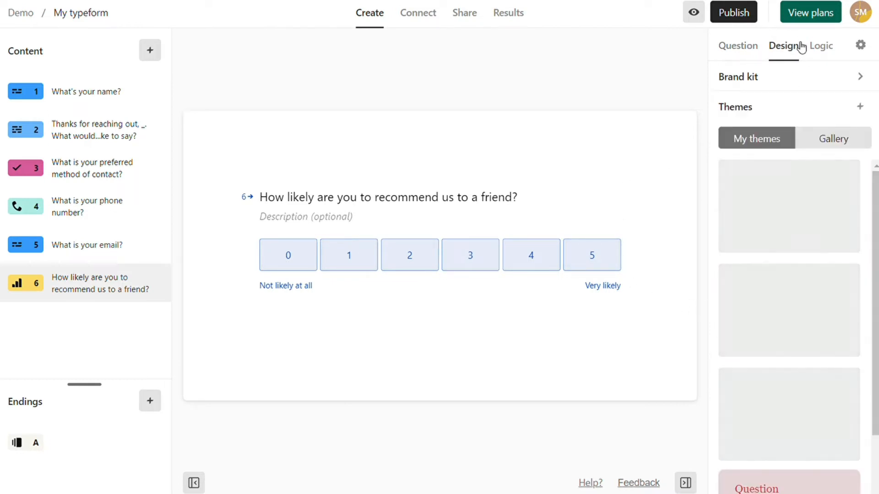
pyautogui.click(823, 143)
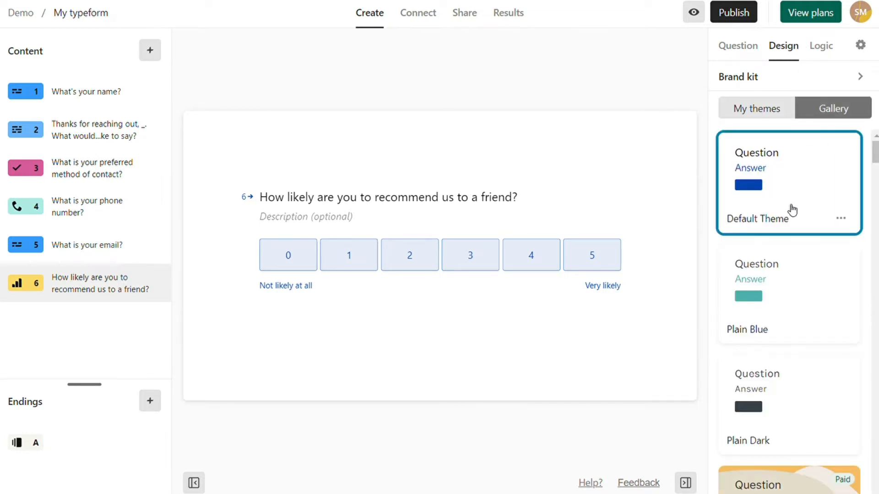
pyautogui.scroll(-5, 810, 294)
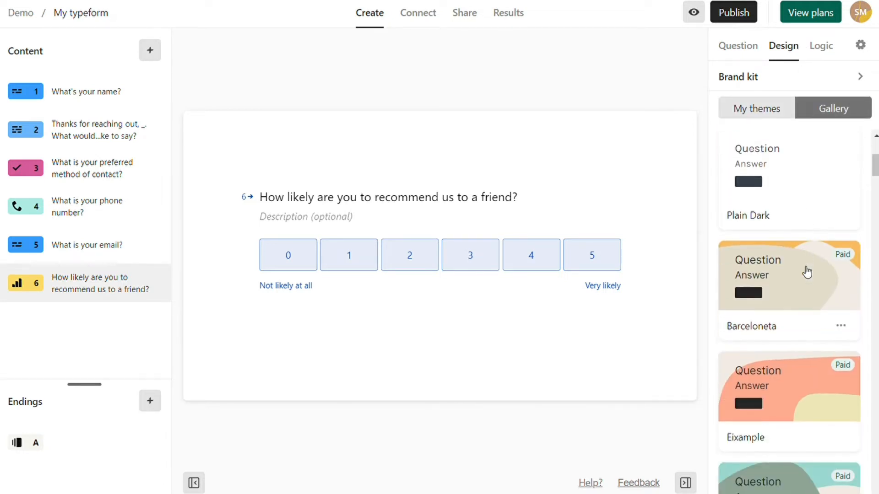
pyautogui.moveTo(844, 255)
pyautogui.scroll(-10, 850, 259)
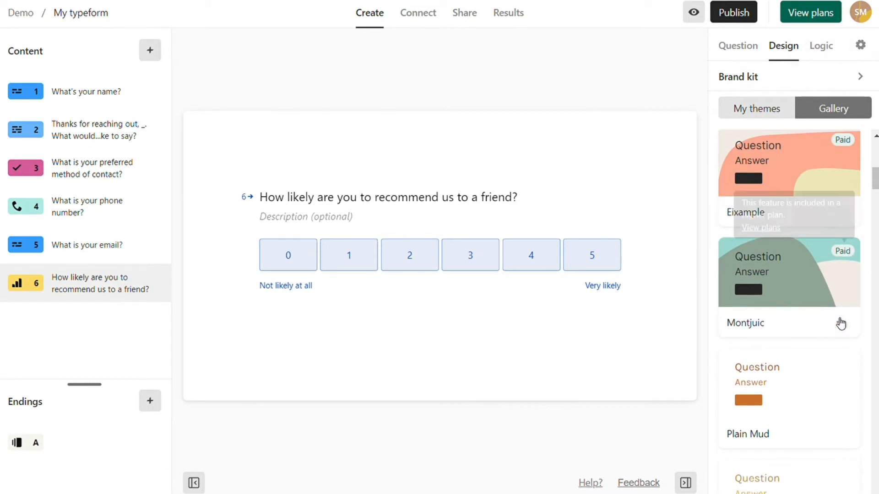
pyautogui.click(818, 360)
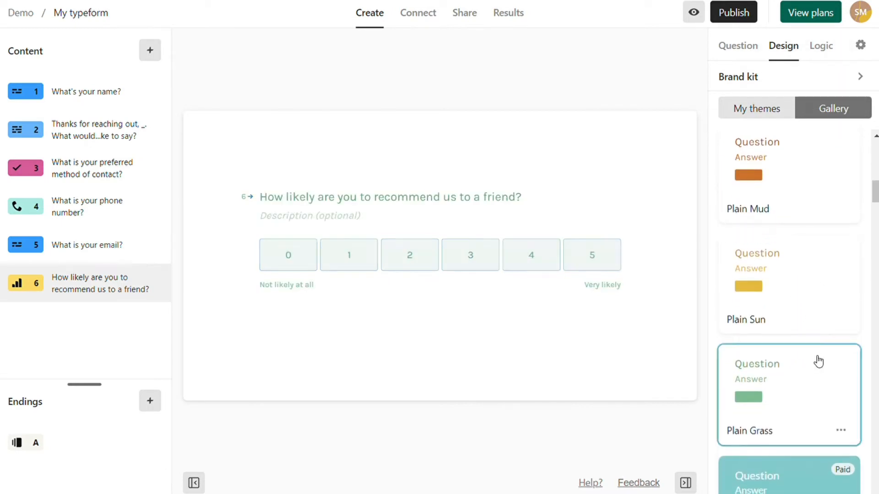
pyautogui.click(791, 286)
pyautogui.scroll(-5, 799, 199)
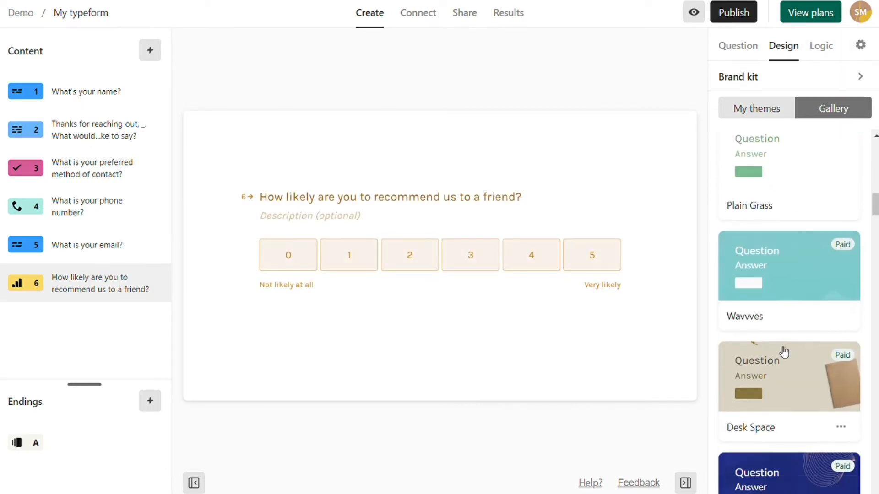
pyautogui.click(783, 359)
# - Apply the Art Splash gallery theme to the form
pyautogui.scroll(-5, 785, 338)
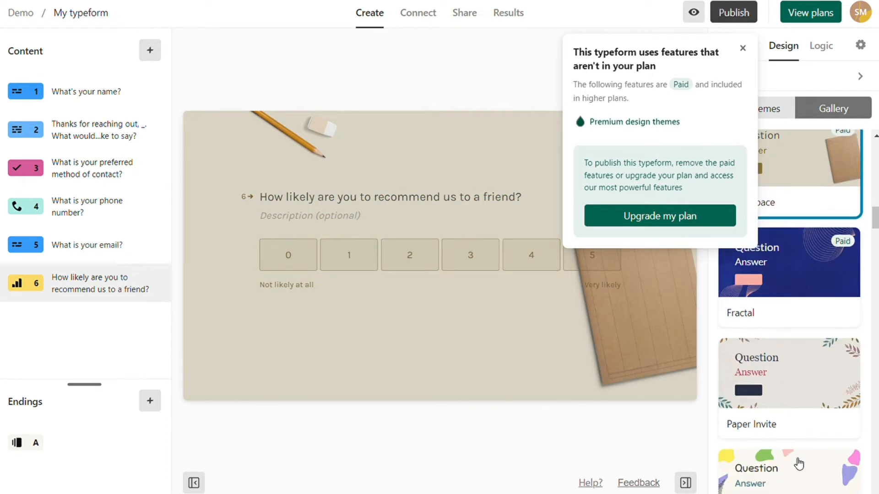
pyautogui.click(799, 467)
pyautogui.scroll(-3, 864, 236)
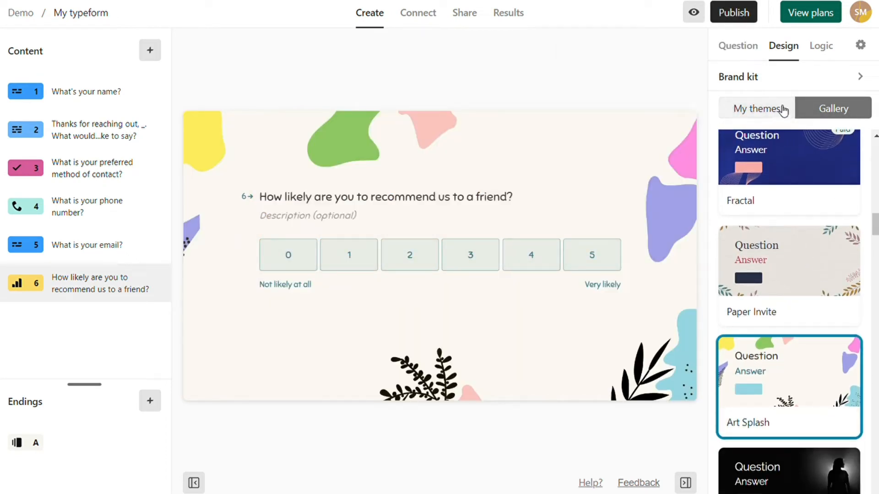
pyautogui.click(758, 114)
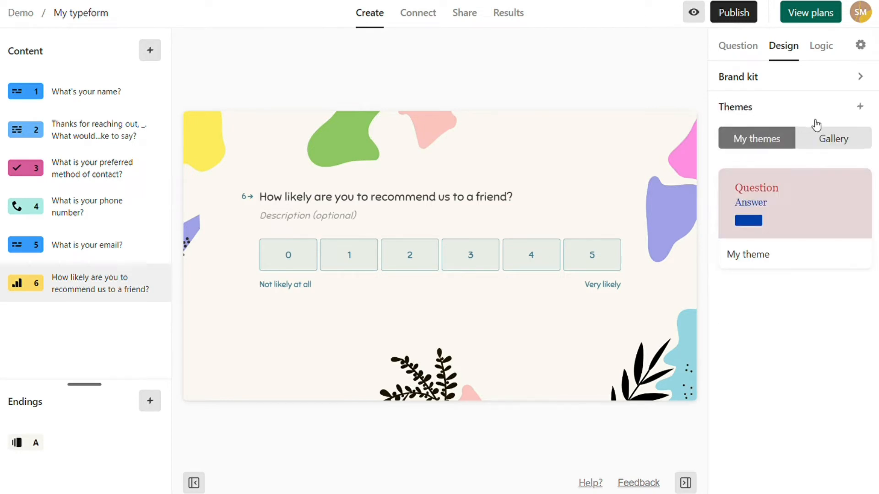
# - Start a new custom theme and set its font to ABeeZee after trying Helvetica Neue and Georgia
pyautogui.click(861, 108)
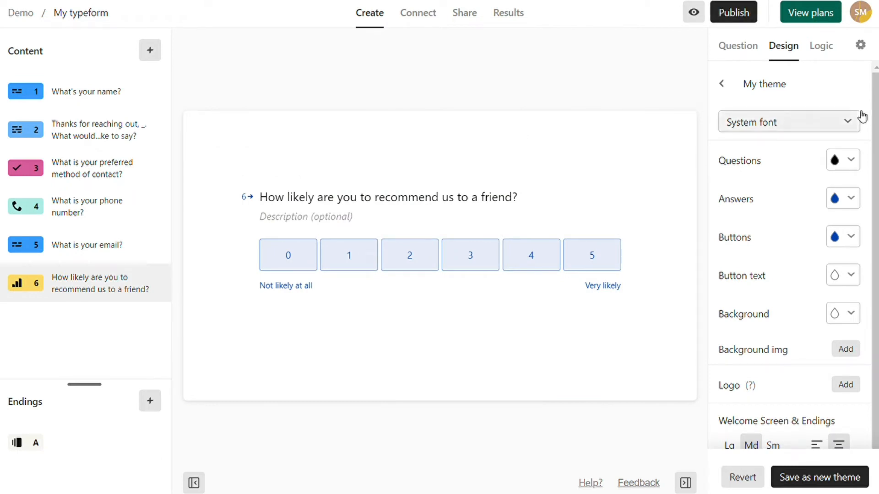
pyautogui.click(851, 121)
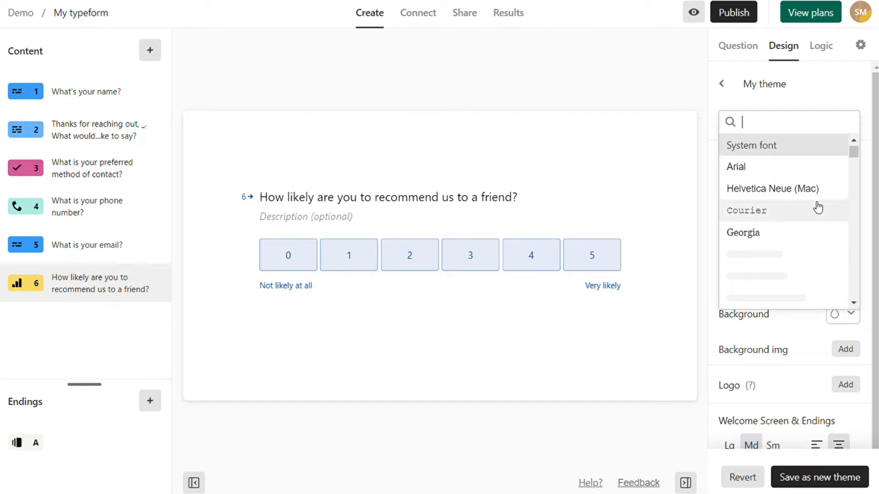
pyautogui.click(781, 188)
pyautogui.click(840, 130)
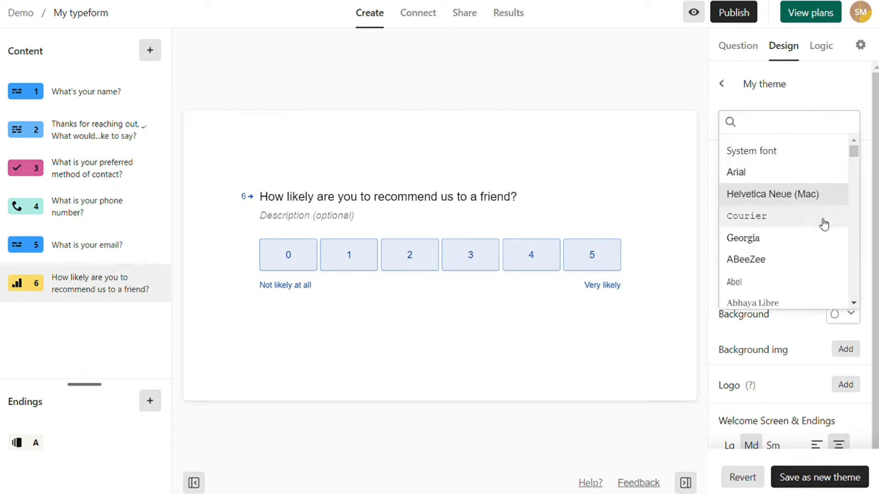
pyautogui.click(812, 238)
pyautogui.click(839, 129)
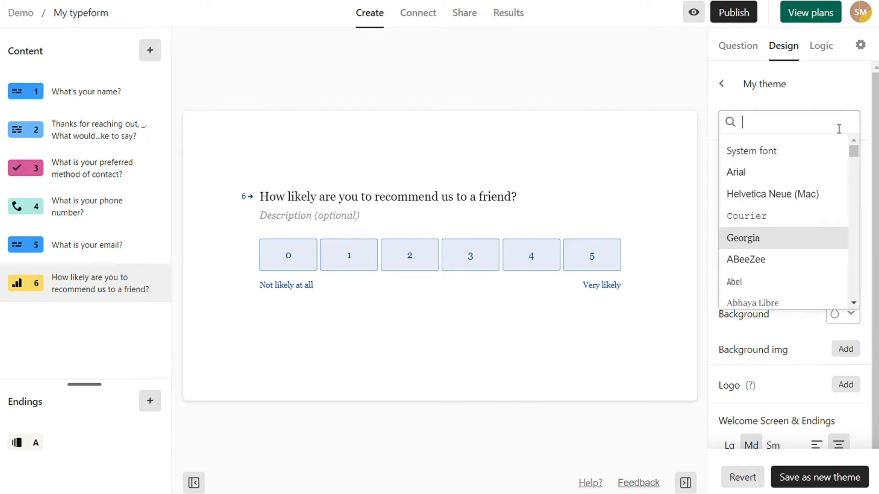
pyautogui.click(805, 259)
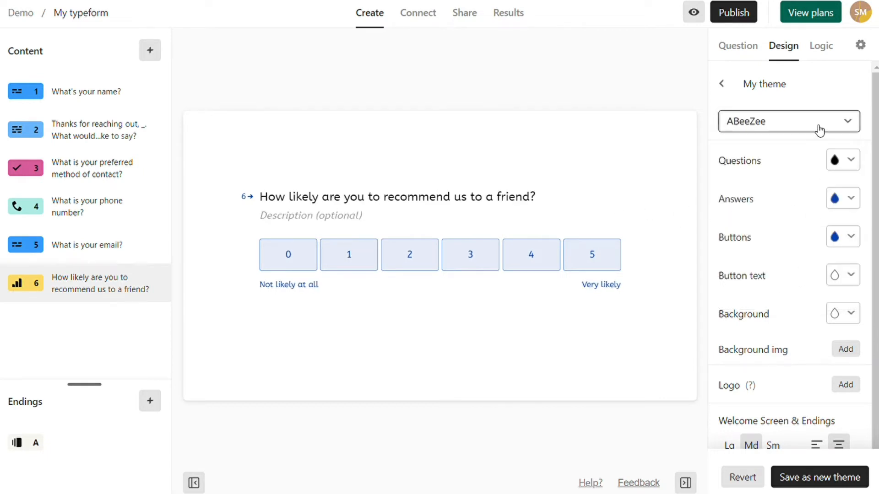
# - Make the question text red #EB3E3E and save the custom theme as a new theme
pyautogui.click(850, 160)
pyautogui.click(809, 317)
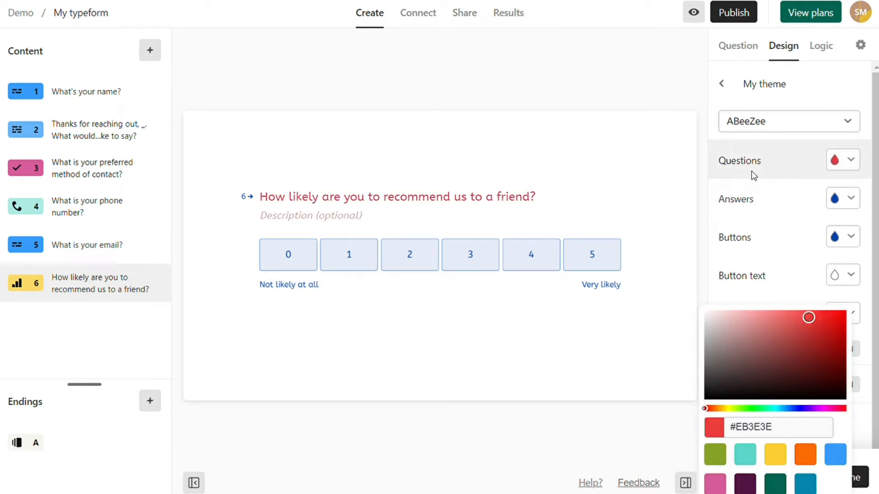
pyautogui.click(723, 89)
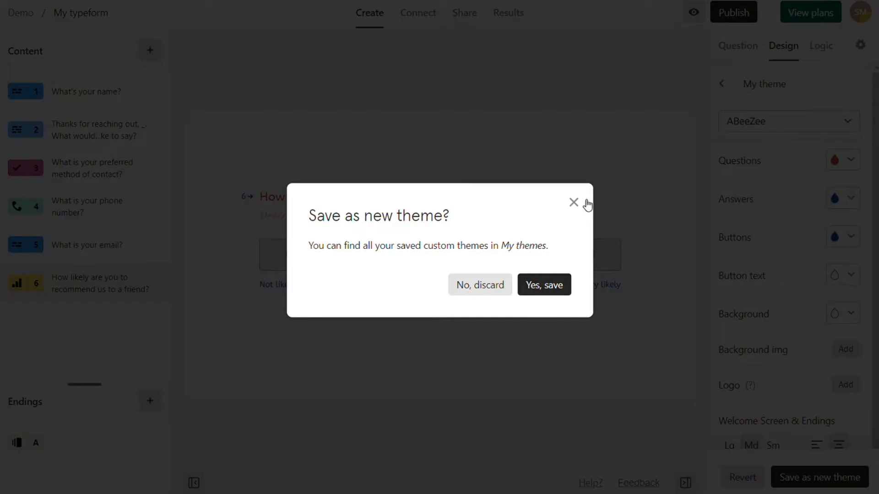
pyautogui.click(587, 205)
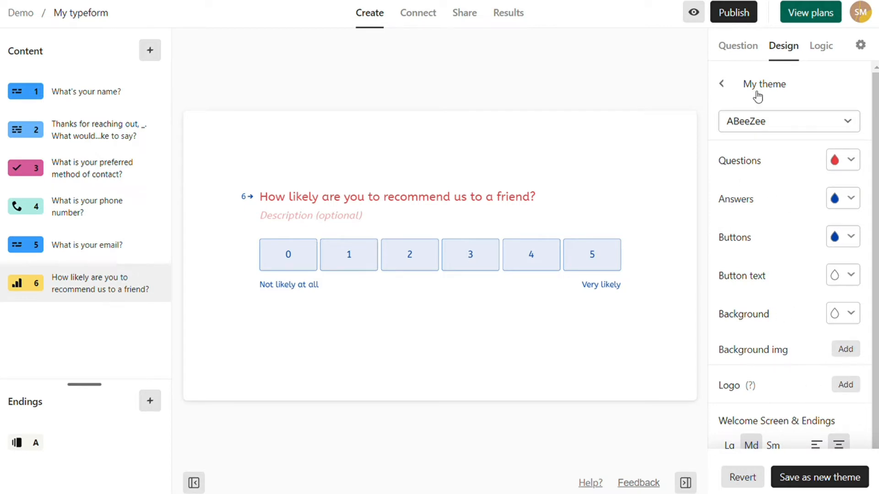
pyautogui.click(113, 250)
pyautogui.click(110, 296)
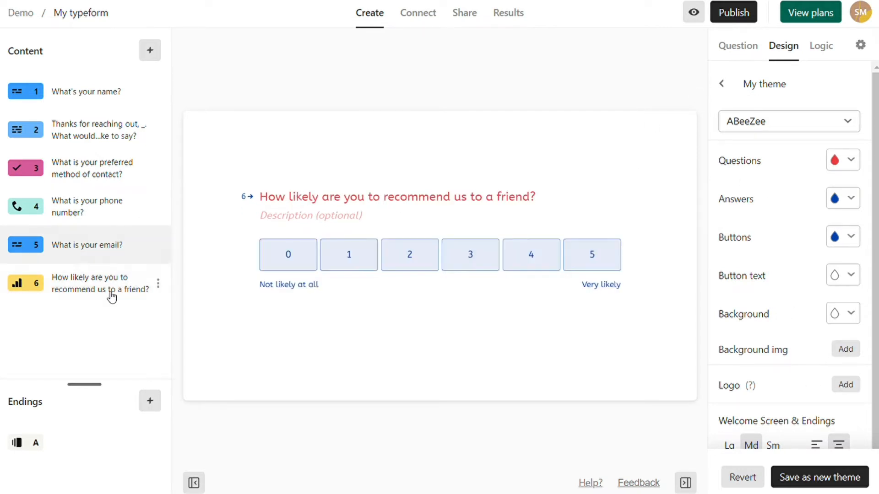
pyautogui.click(822, 476)
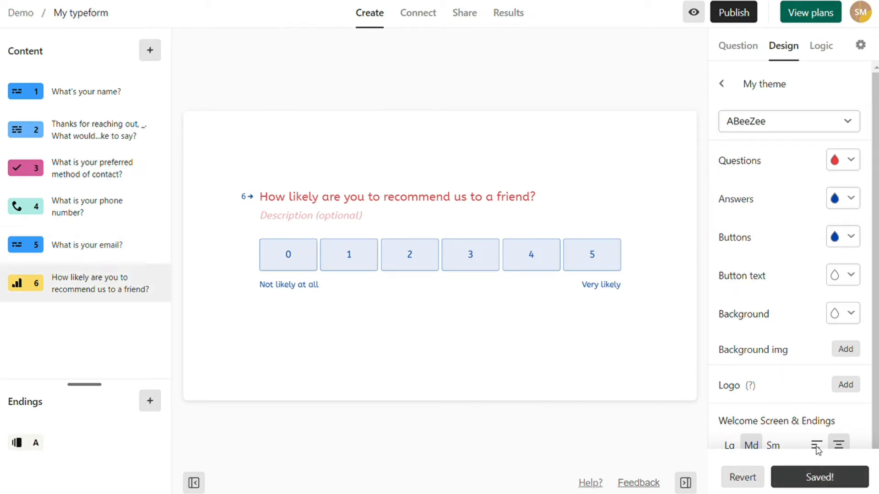
pyautogui.click(722, 84)
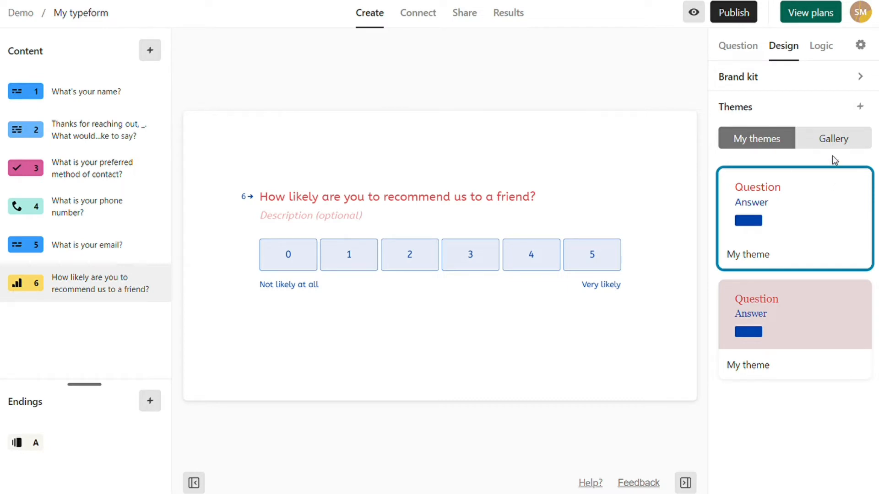
# - Reapply the Art Splash gallery theme to the form and return to the question settings
pyautogui.click(832, 139)
pyautogui.scroll(-10, 808, 247)
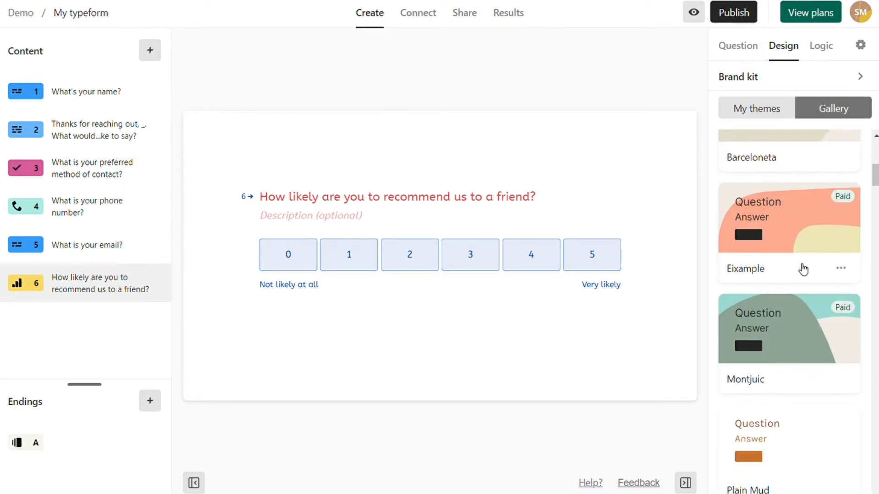
pyautogui.scroll(-20, 803, 270)
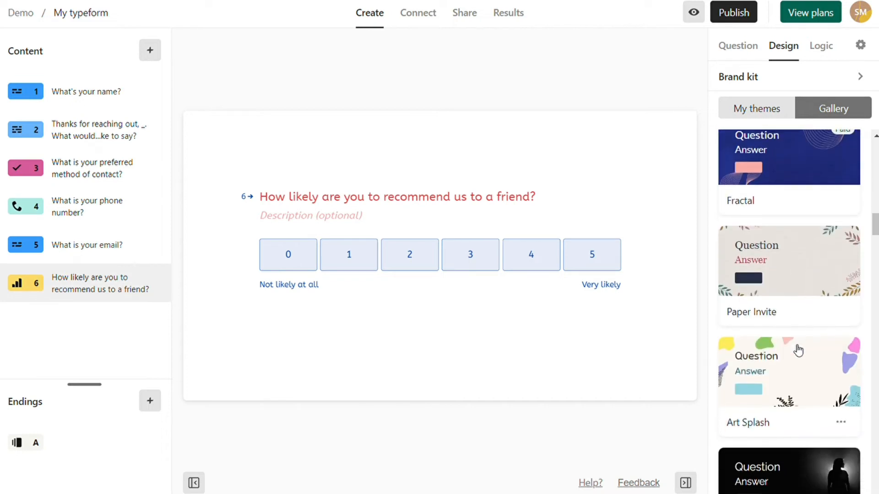
pyautogui.click(799, 351)
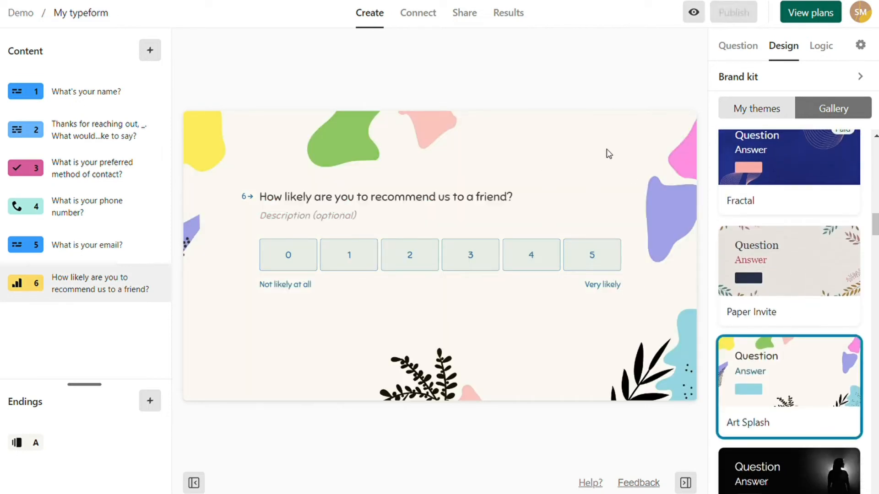
pyautogui.click(738, 48)
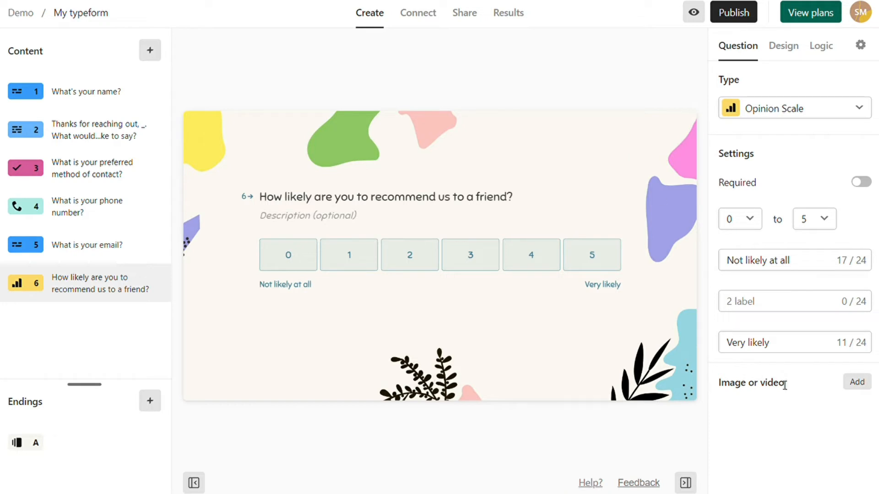
# - Browse videos in the recommendation question's media gallery, then close it without adding anything
pyautogui.click(857, 383)
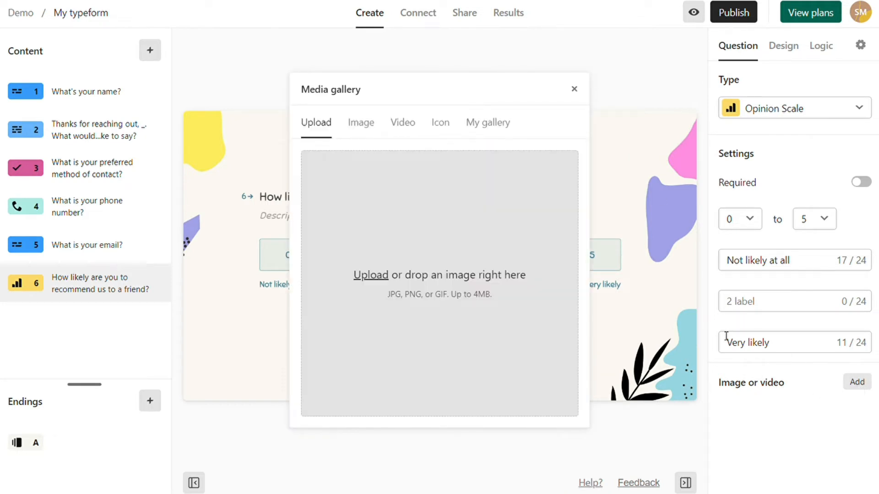
pyautogui.click(405, 124)
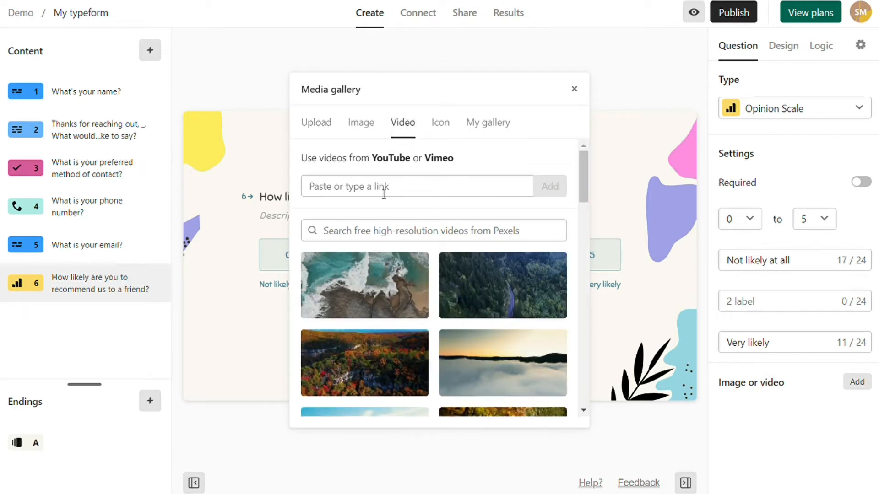
pyautogui.click(574, 89)
# - Select the What's your name? question and open its Image or video gallery
pyautogui.click(98, 222)
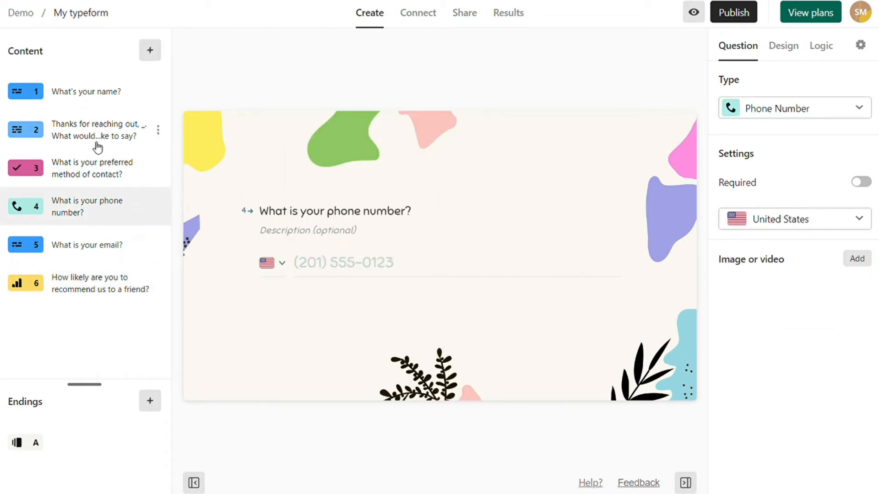
pyautogui.click(102, 96)
pyautogui.click(857, 251)
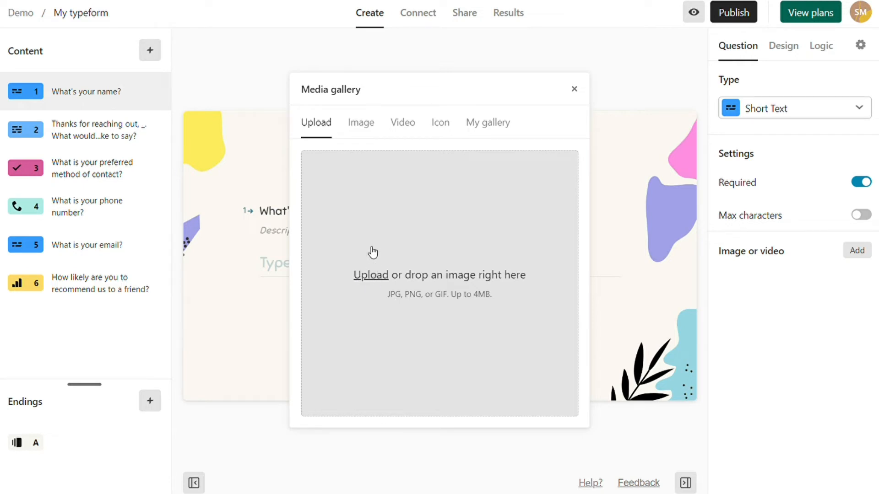
# - Search Unsplash for 'tech' and attach the office-desk laptop photo to question 1
pyautogui.click(369, 124)
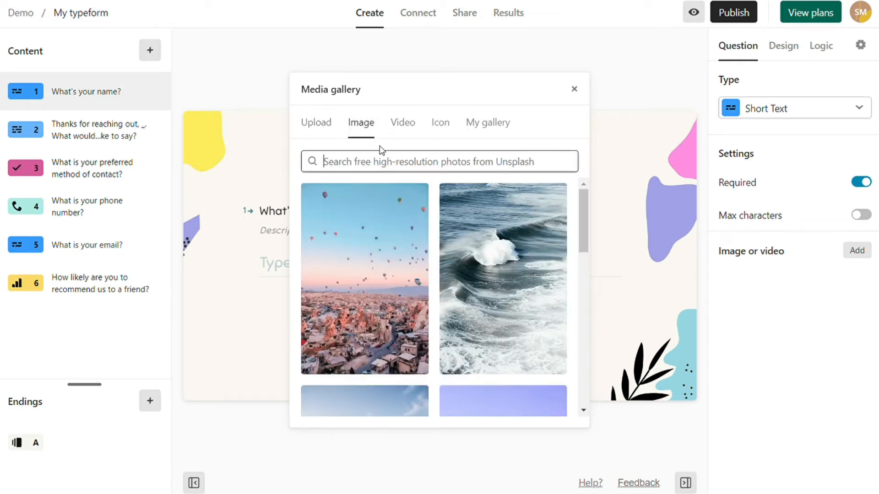
pyautogui.write('tech')
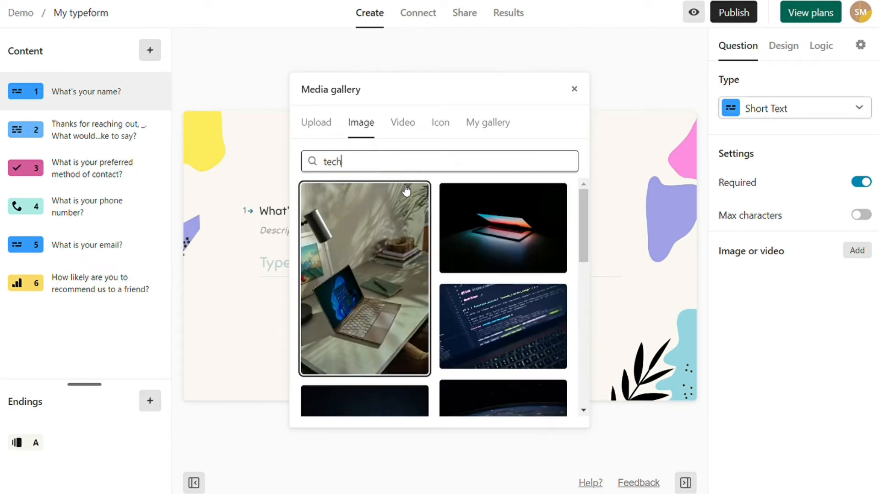
pyautogui.scroll(-2, 500, 216)
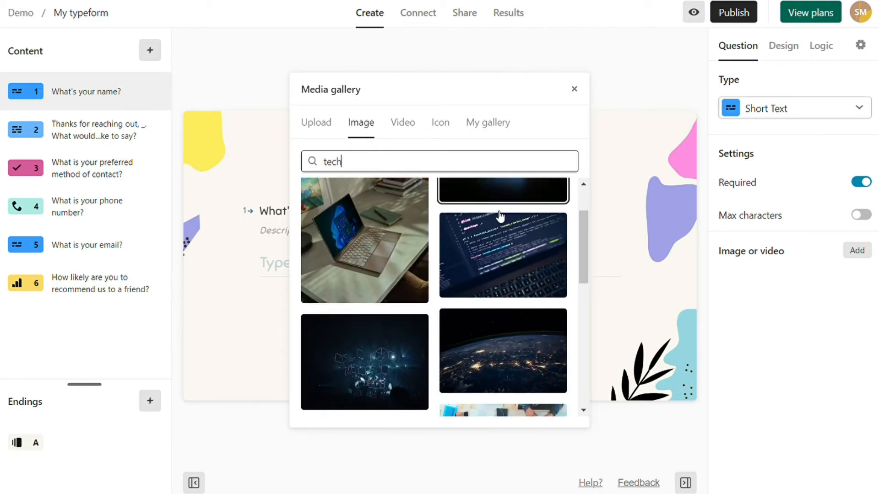
pyautogui.scroll(-2, 500, 216)
pyautogui.scroll(-4, 500, 216)
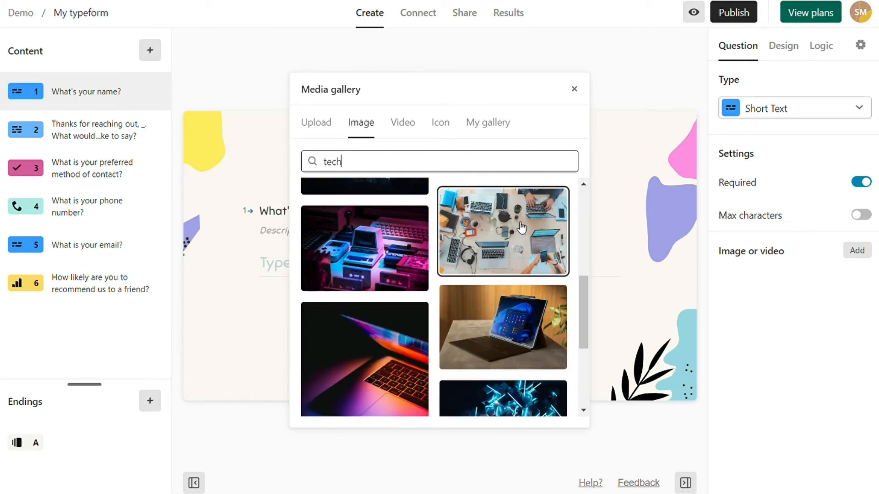
pyautogui.click(522, 228)
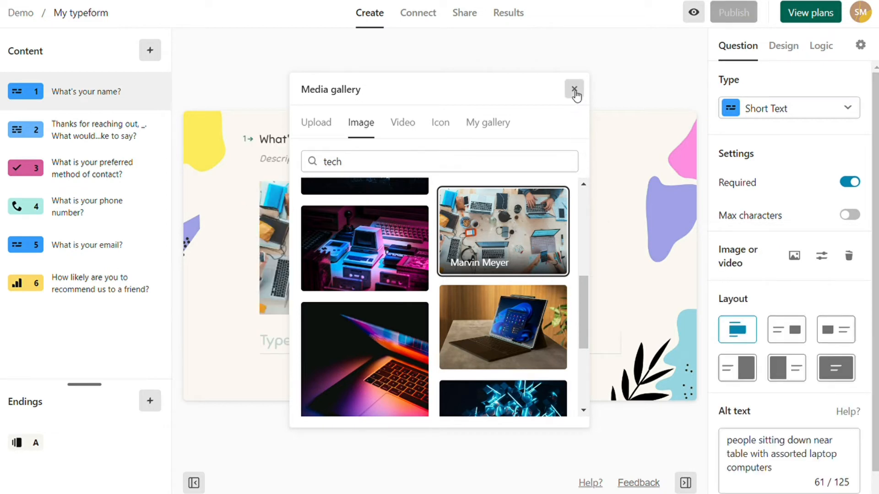
pyautogui.click(575, 89)
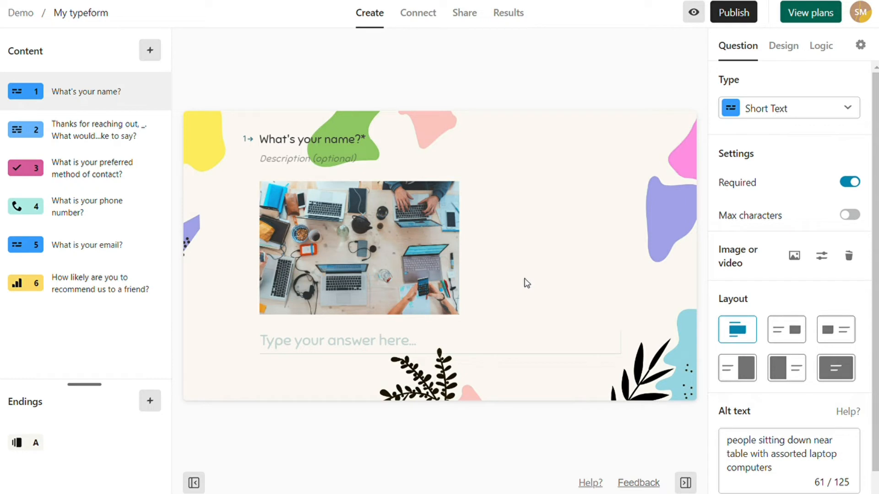
pyautogui.moveTo(402, 257)
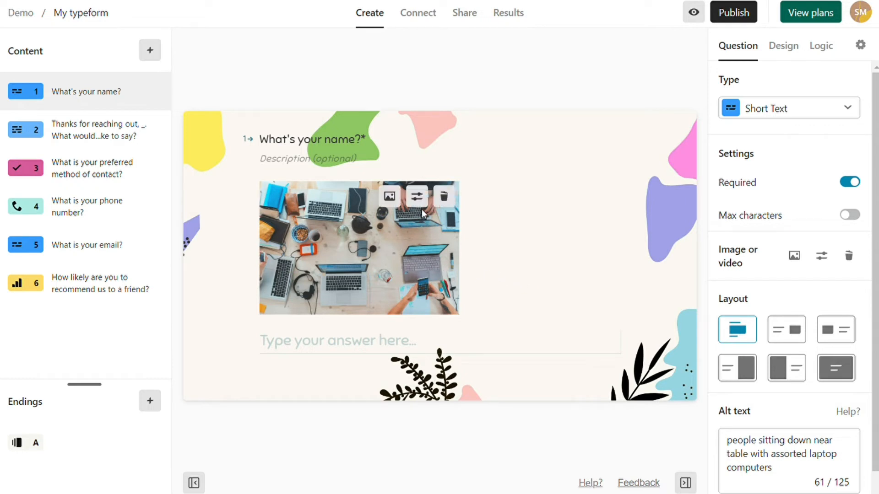
# - Open the photo editor and crop the desk photo tighter from its lower-right corner
pyautogui.click(417, 197)
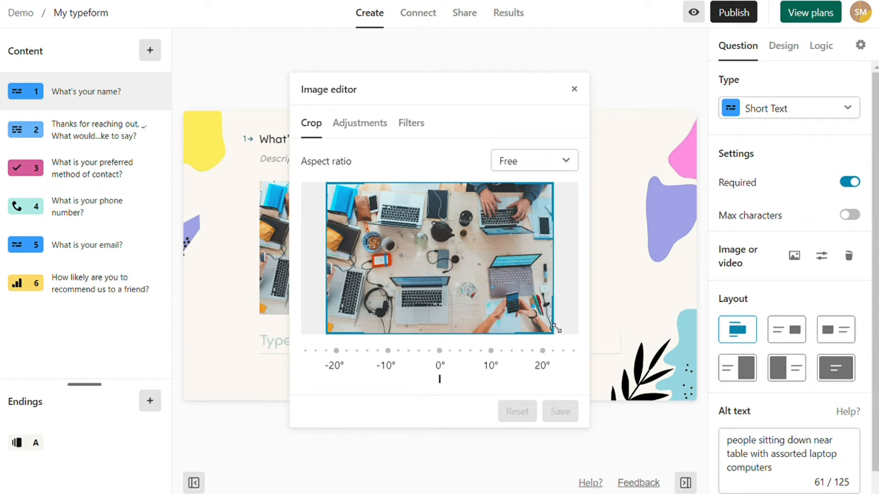
pyautogui.moveTo(556, 328)
pyautogui.mouseDown()
pyautogui.moveTo(478, 311)
pyautogui.moveTo(468, 277)
pyautogui.moveTo(502, 288)
pyautogui.moveTo(552, 339)
pyautogui.mouseUp()
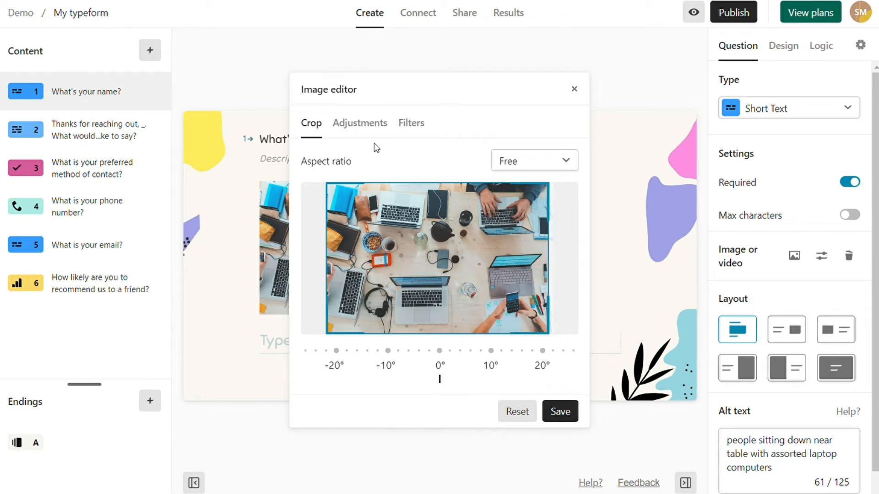
pyautogui.click(361, 129)
pyautogui.scroll(-2, 426, 226)
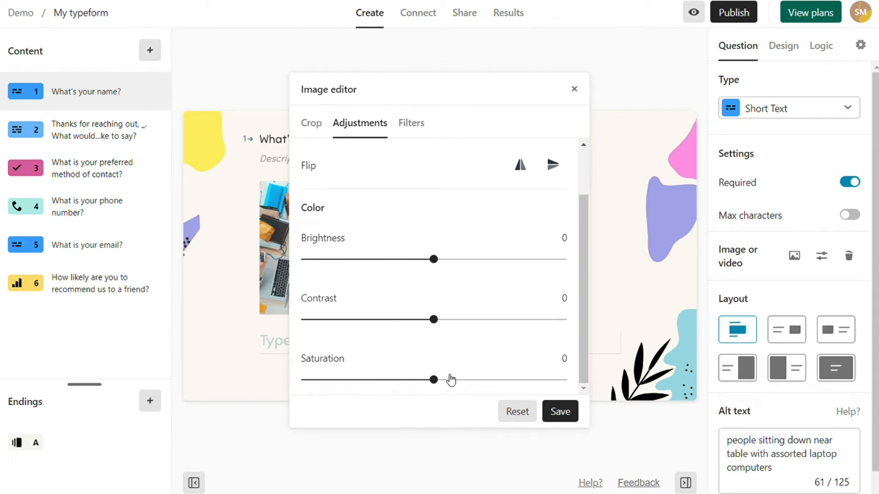
pyautogui.scroll(2, 390, 224)
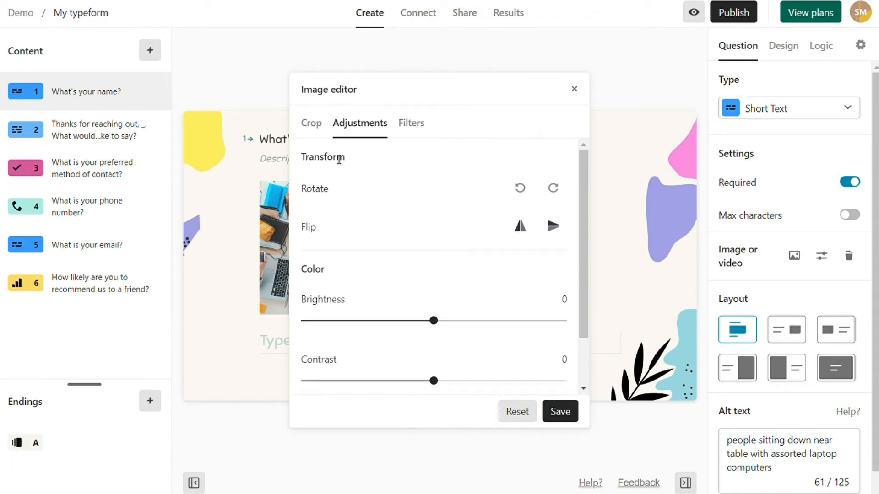
pyautogui.click(311, 123)
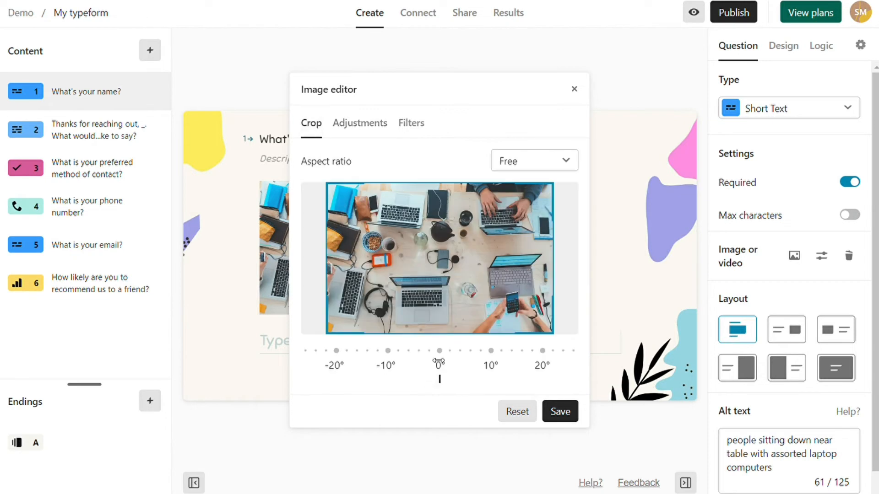
# - Rotate the photo slightly, save it unfiltered, and place the image right of the text
pyautogui.moveTo(447, 355)
pyautogui.mouseDown()
pyautogui.moveTo(406, 348)
pyautogui.moveTo(443, 351)
pyautogui.mouseUp()
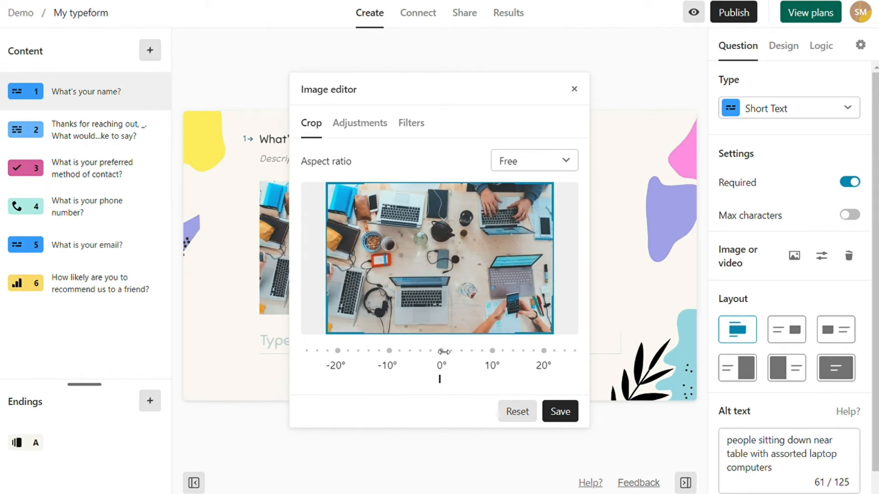
pyautogui.click(418, 124)
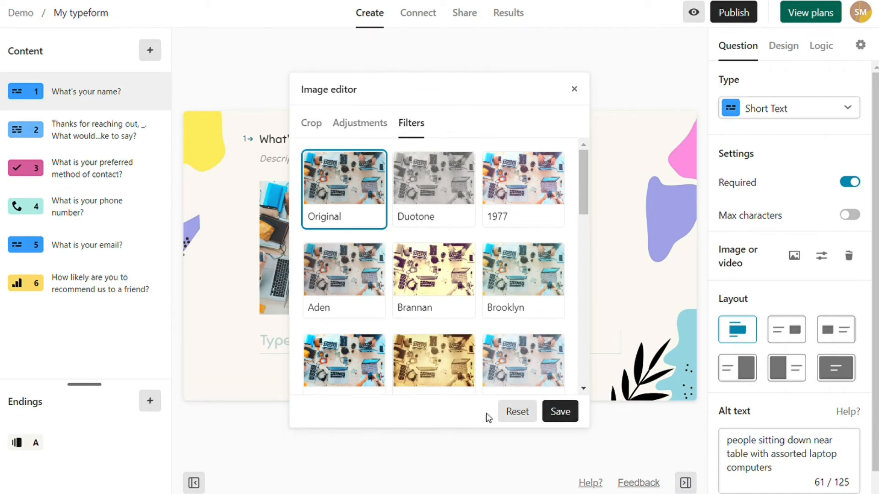
pyautogui.click(564, 414)
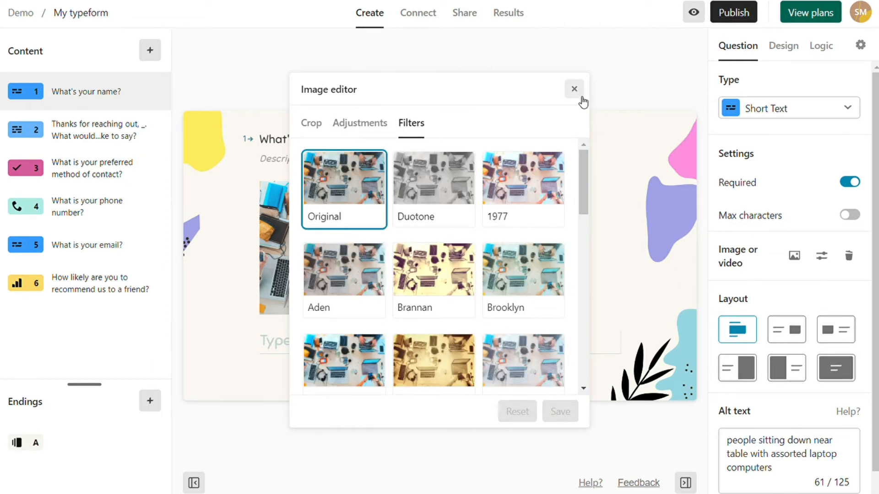
pyautogui.click(575, 90)
pyautogui.click(787, 330)
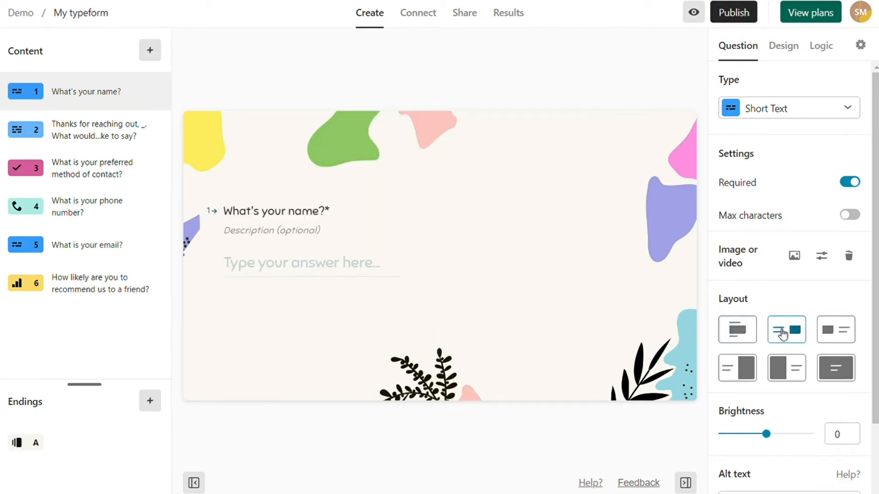
# - Try the split layout with the photo on the right half, then remove the image
pyautogui.click(785, 367)
pyautogui.click(753, 372)
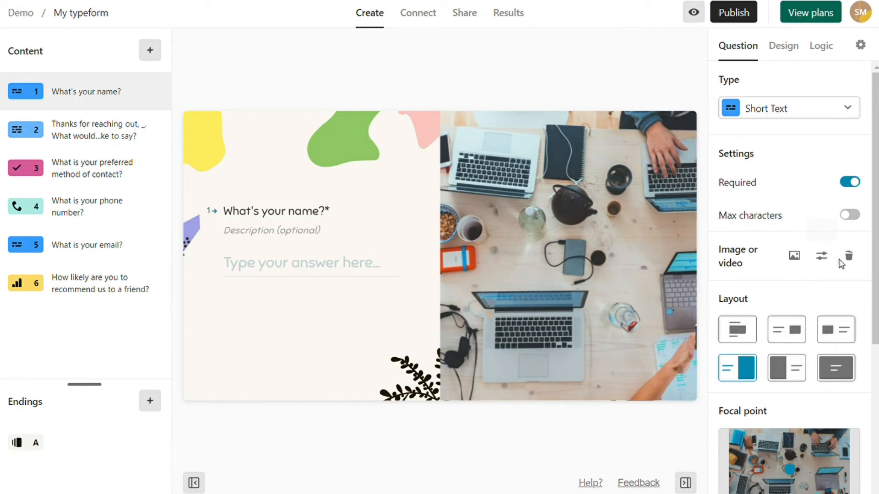
pyautogui.click(850, 257)
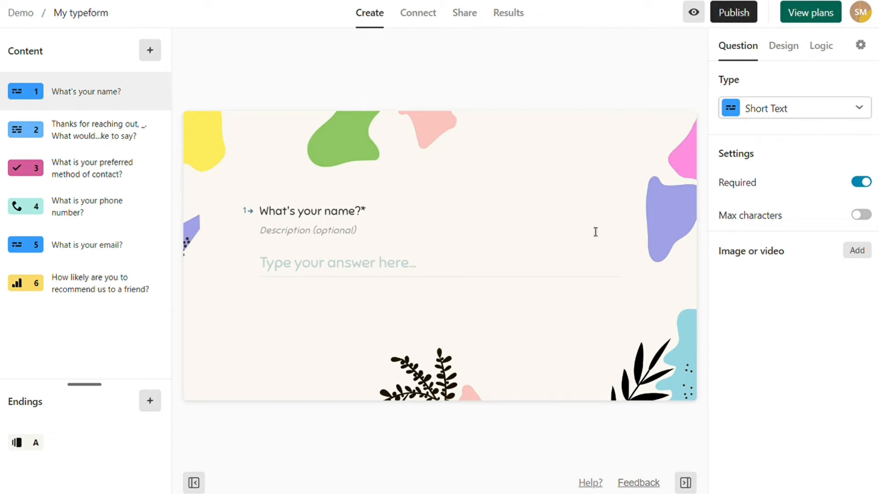
pyautogui.click(68, 286)
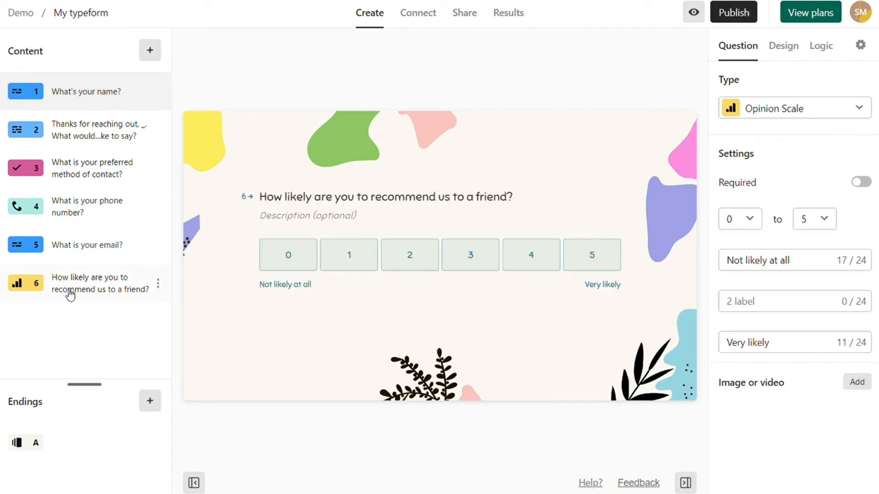
pyautogui.moveTo(94, 294)
pyautogui.mouseDown()
pyautogui.moveTo(88, 251)
pyautogui.moveTo(94, 296)
pyautogui.mouseUp()
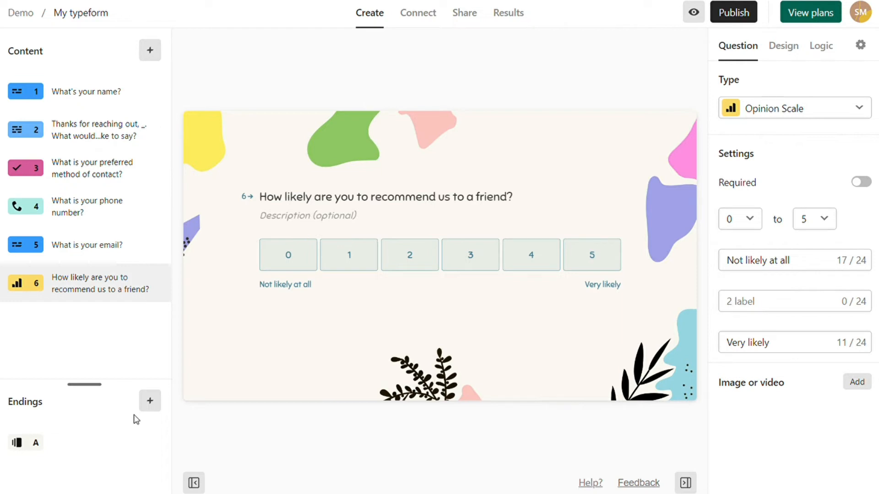
pyautogui.click(154, 402)
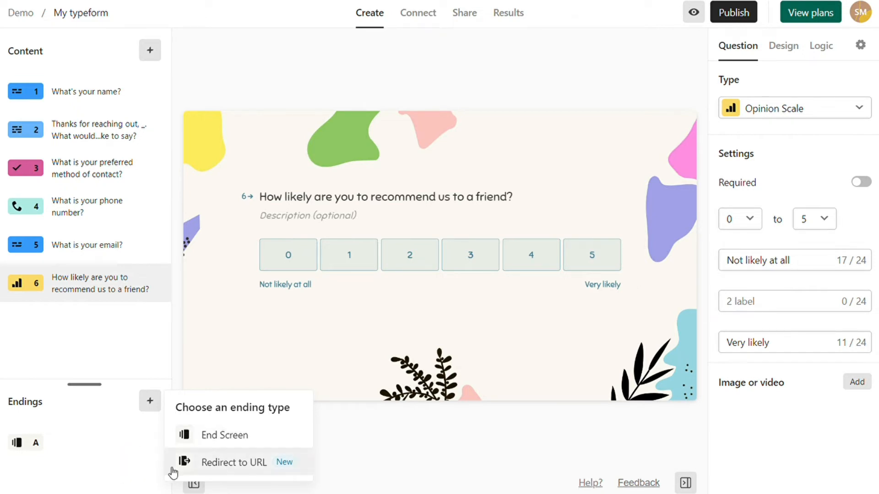
pyautogui.click(221, 463)
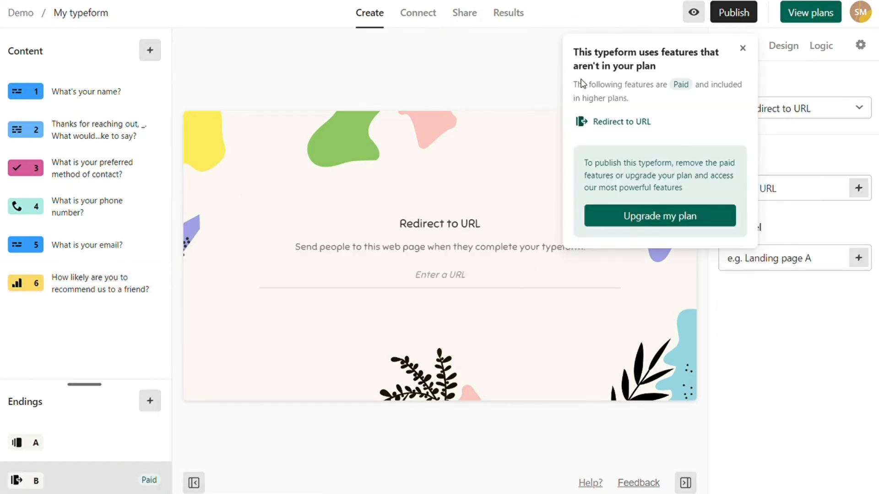
pyautogui.click(743, 48)
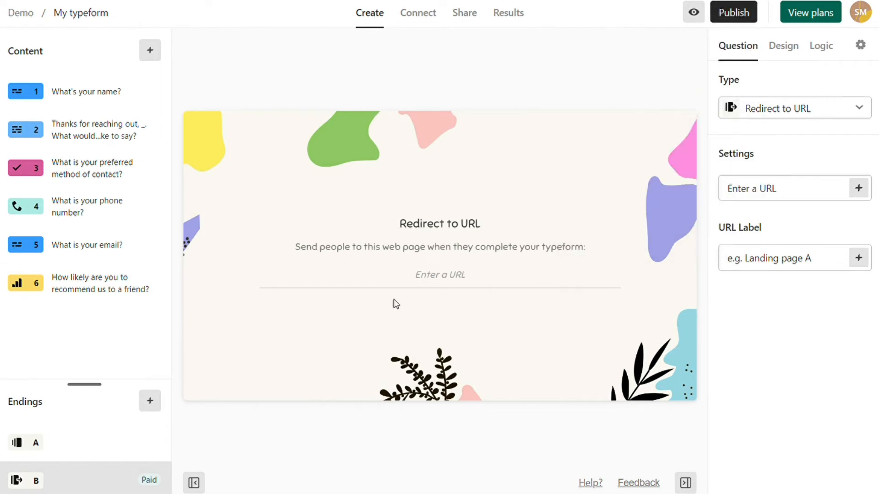
pyautogui.click(436, 286)
pyautogui.click(151, 403)
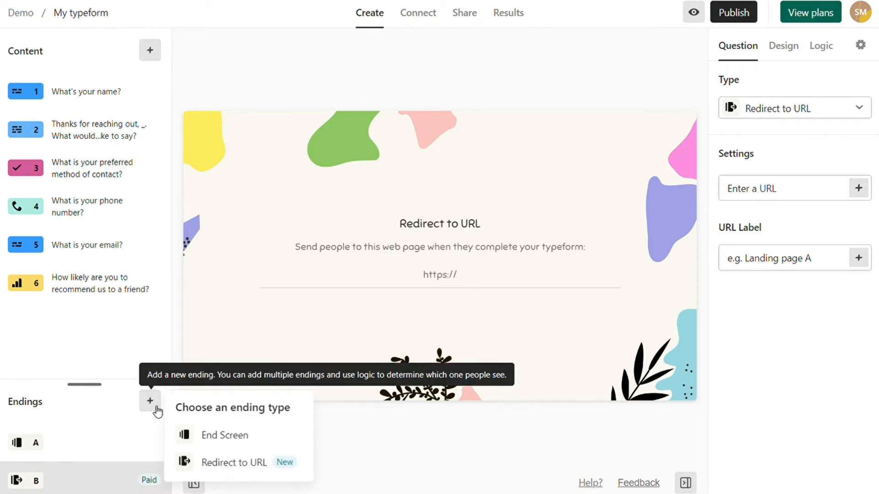
# - Add an End Screen ending and trim its button text to 'Create'
pyautogui.click(207, 435)
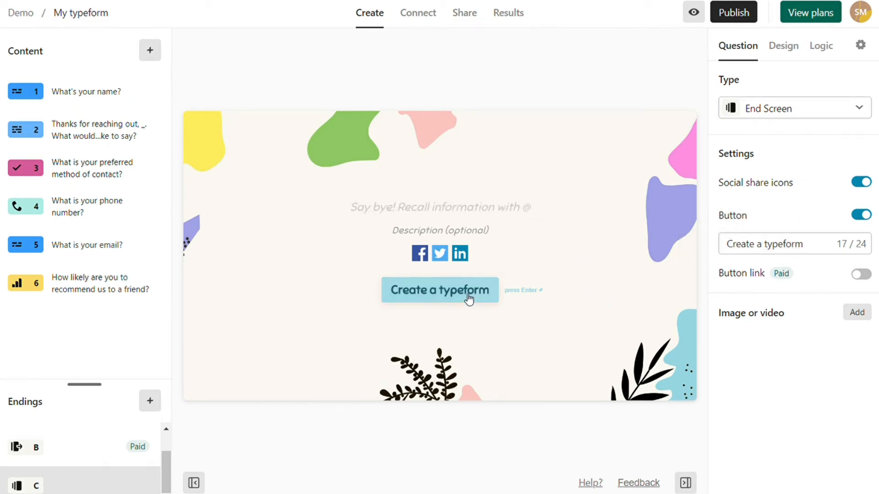
pyautogui.click(783, 243)
pyautogui.press('BackSpace')
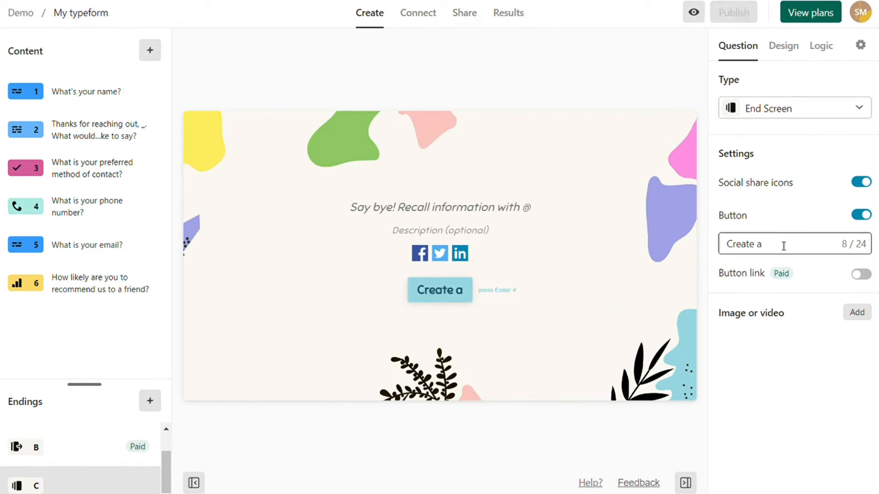
pyautogui.press('BackSpace')
pyautogui.press('BackSpace')
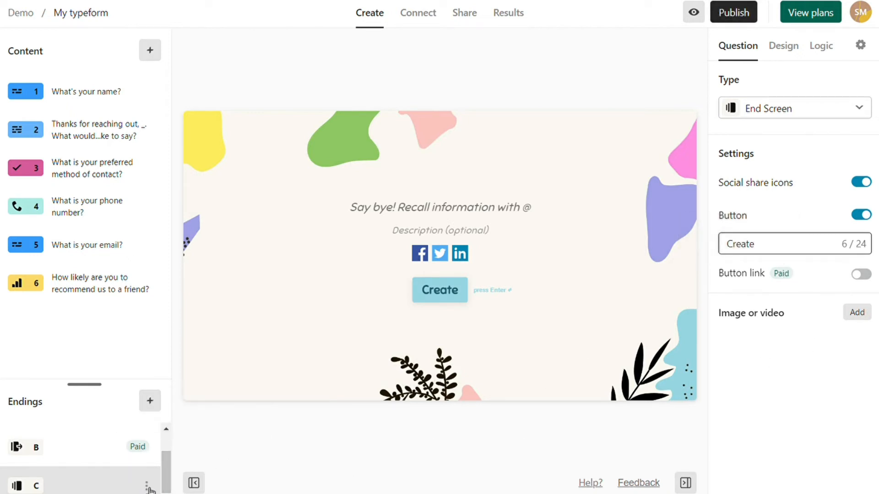
# - Delete endings C and B, leaving ending A as the only ending
pyautogui.click(147, 487)
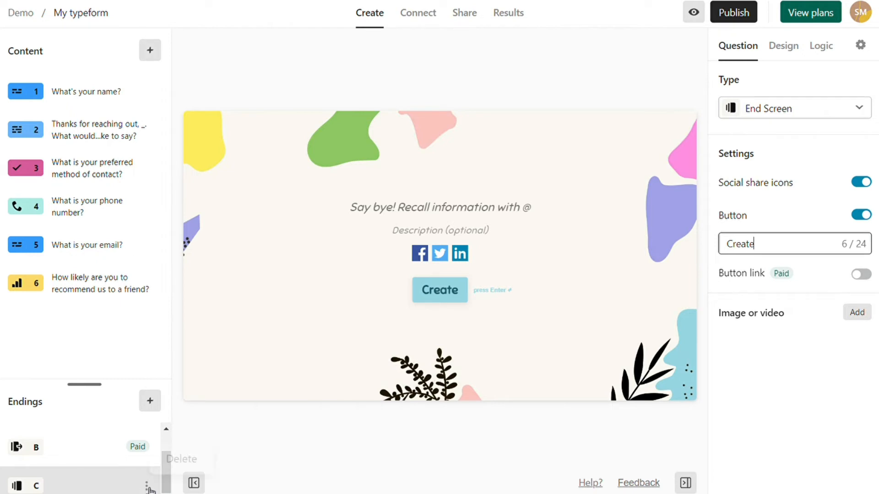
pyautogui.click(180, 460)
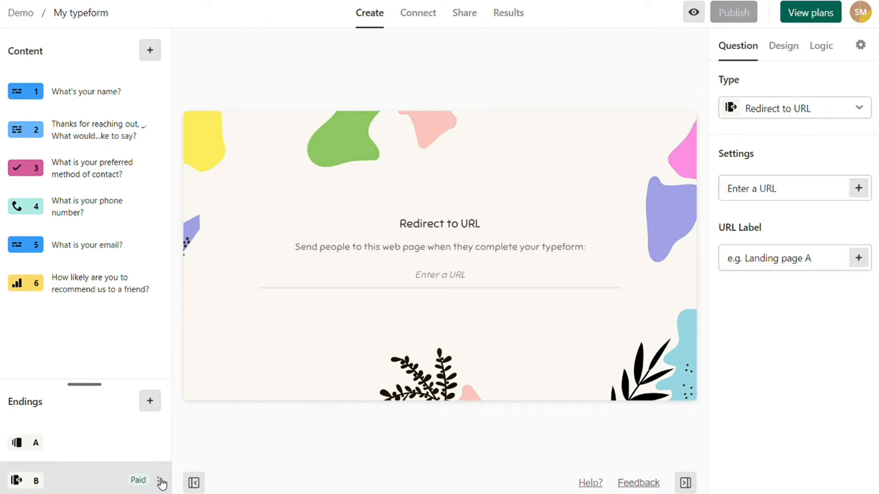
pyautogui.click(161, 479)
pyautogui.click(183, 456)
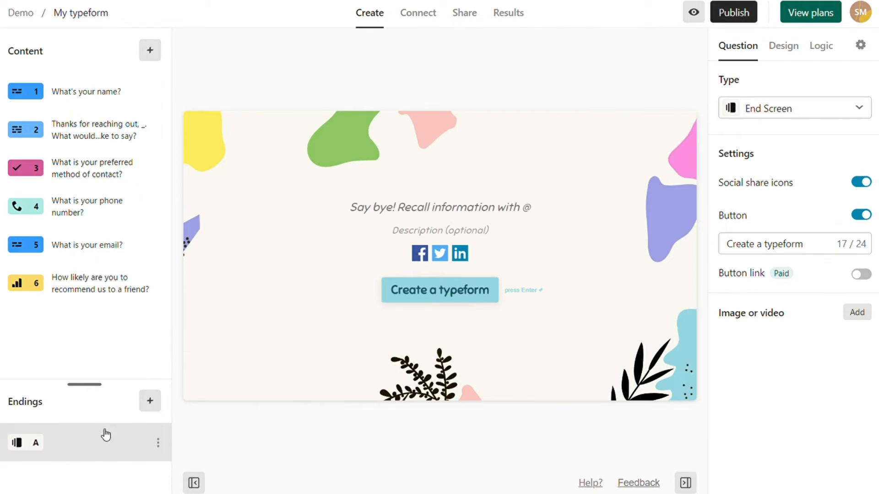
# - Paste the closing thank-you title and recall the What's your name? answer after 'That's all,'
pyautogui.click(418, 216)
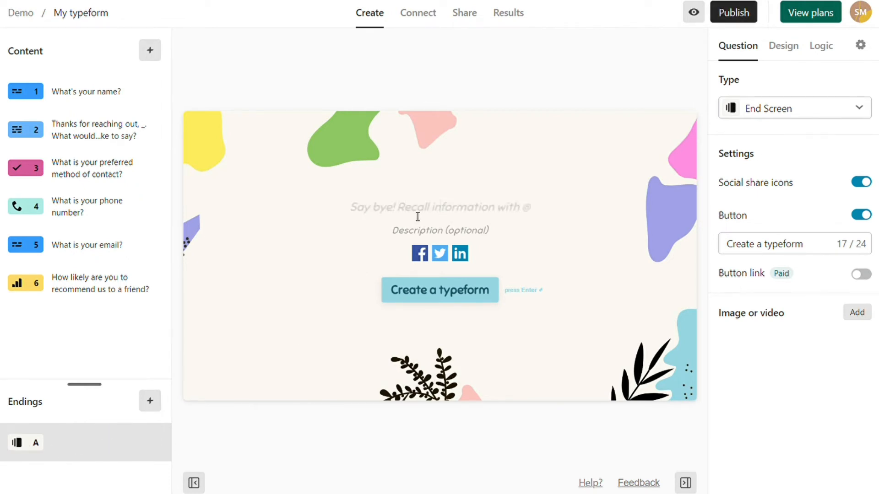
pyautogui.write("That's all, . We'll be in touch in the next couple of weeks.")
pyautogui.write('v')
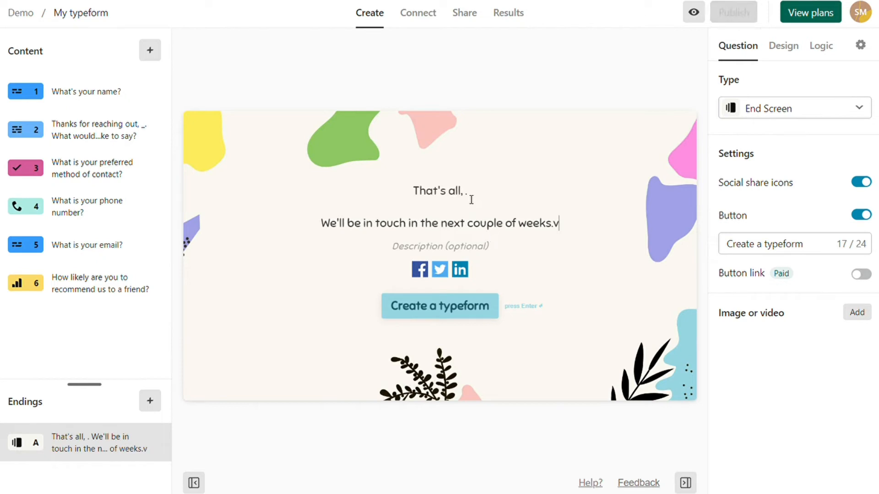
pyautogui.click(473, 200)
pyautogui.write('@')
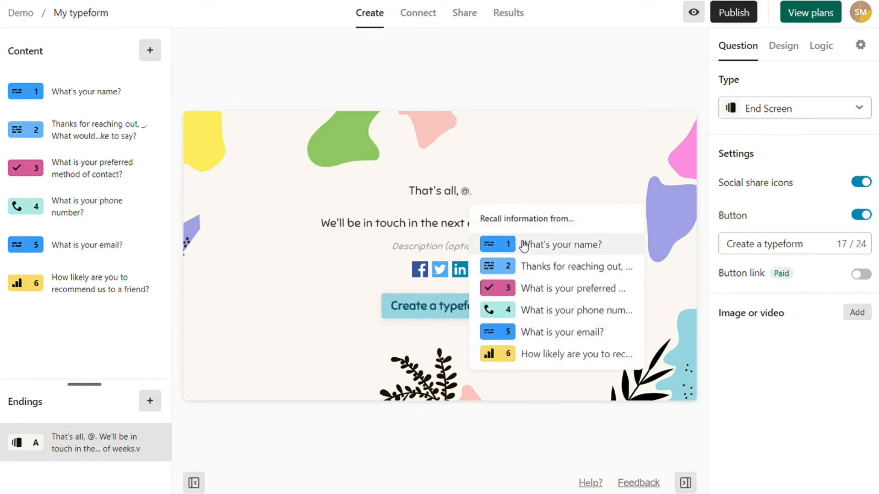
pyautogui.click(538, 244)
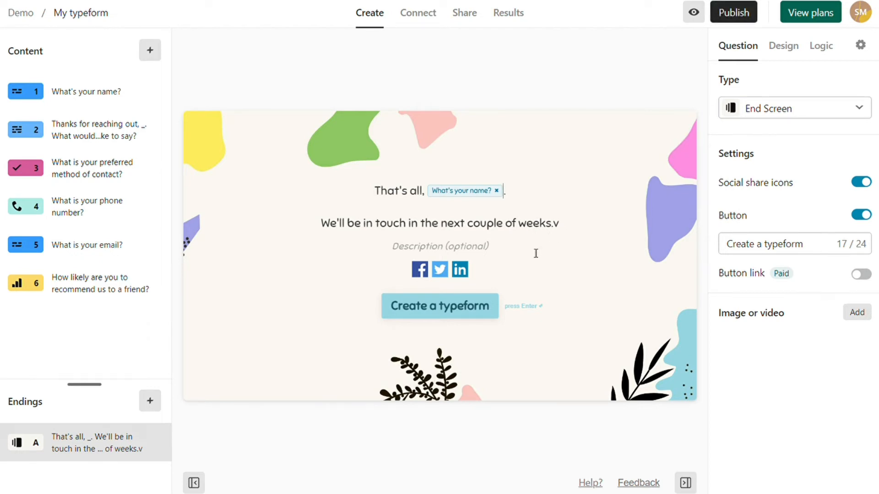
# - Leave the description unchanged and switch off the end screen's social share icons and button
pyautogui.click(509, 249)
pyautogui.click(504, 275)
pyautogui.click(545, 250)
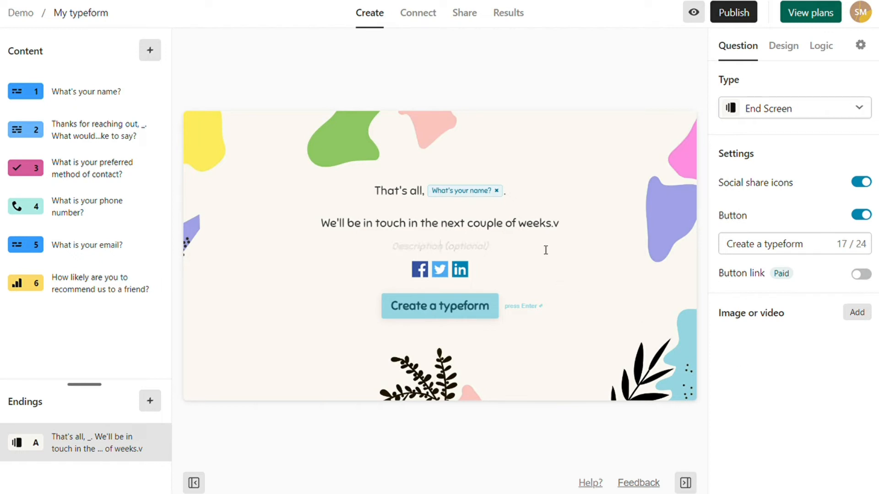
pyautogui.click(864, 184)
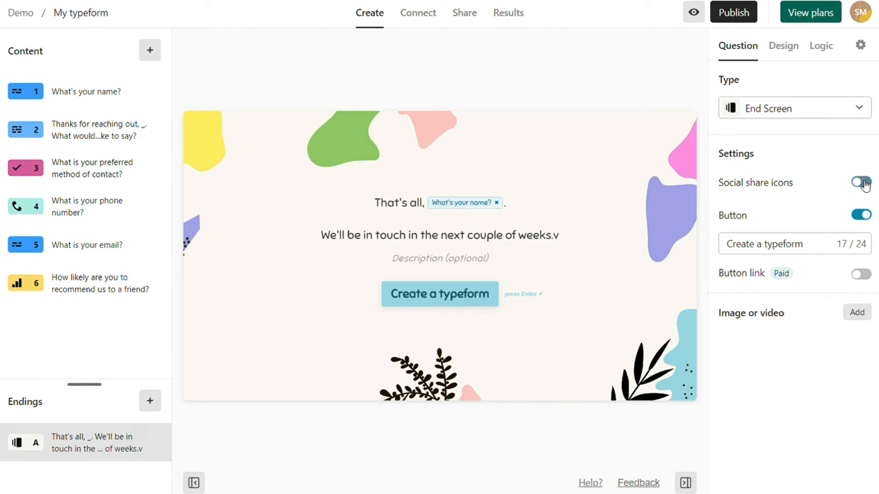
pyautogui.click(863, 216)
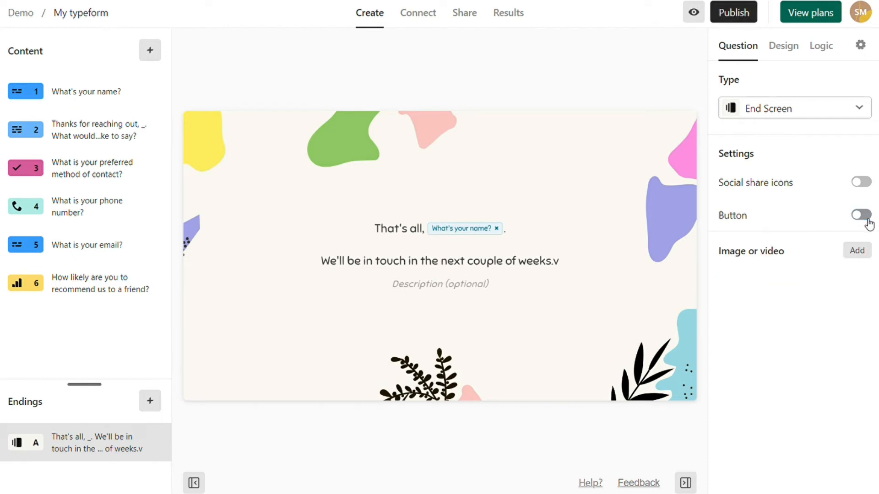
pyautogui.click(146, 51)
# - Add a Welcome Screen titled 'Hello', then delete it from the form
pyautogui.scroll(-2, 360, 163)
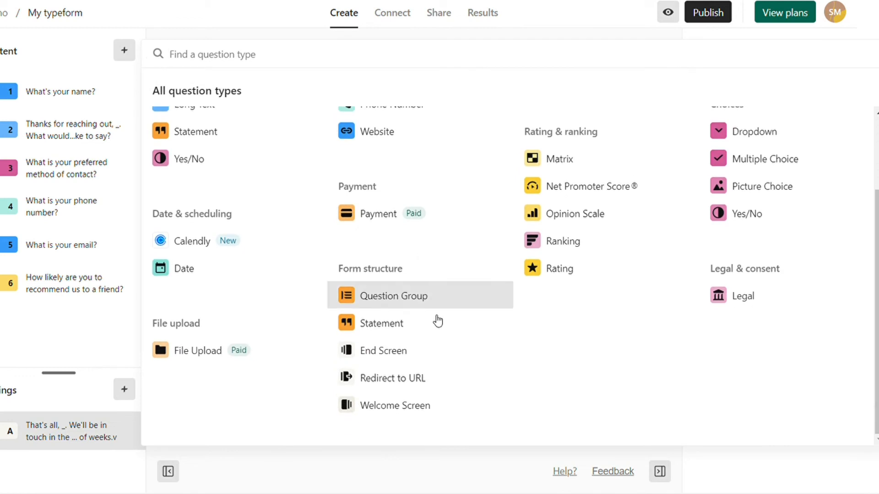
pyautogui.click(409, 407)
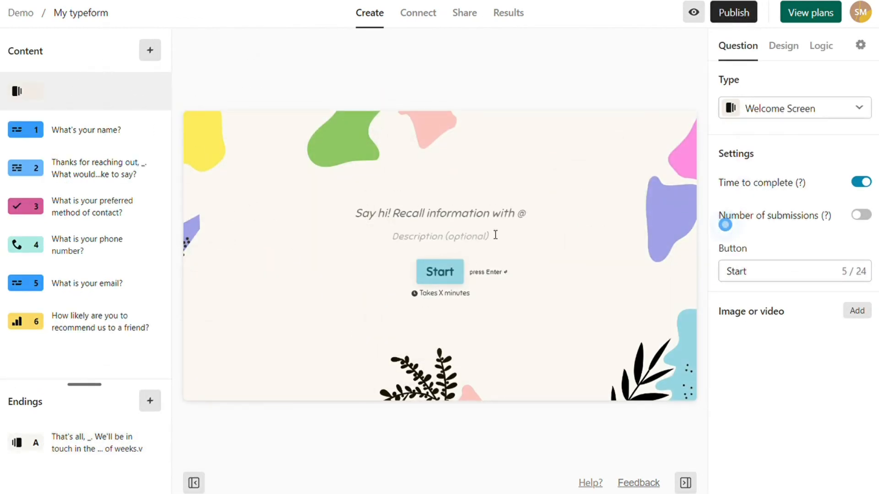
pyautogui.click(487, 219)
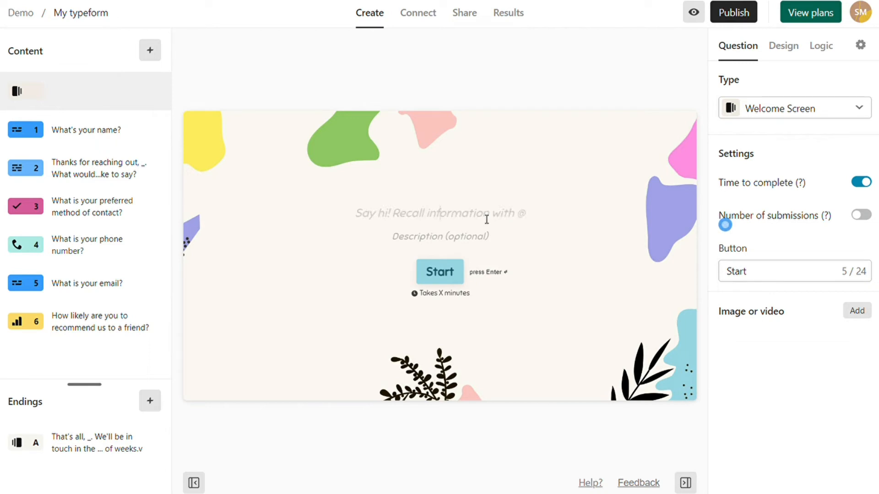
pyautogui.write('H')
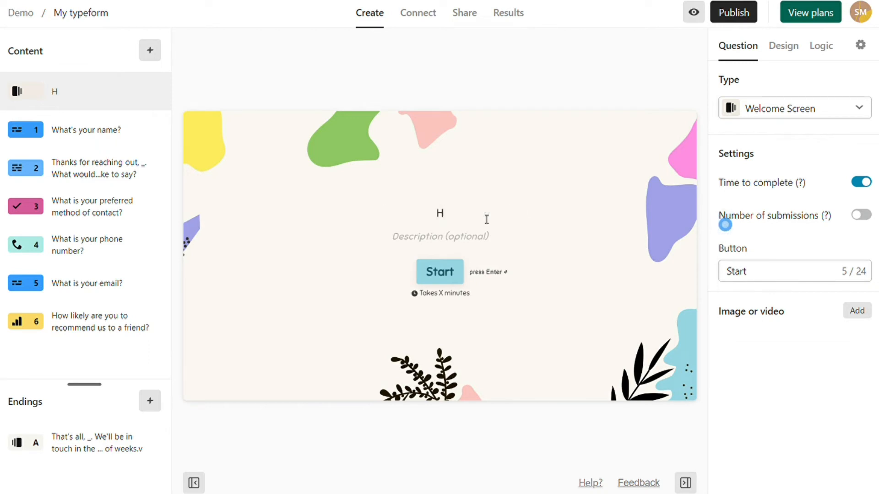
pyautogui.write('ello')
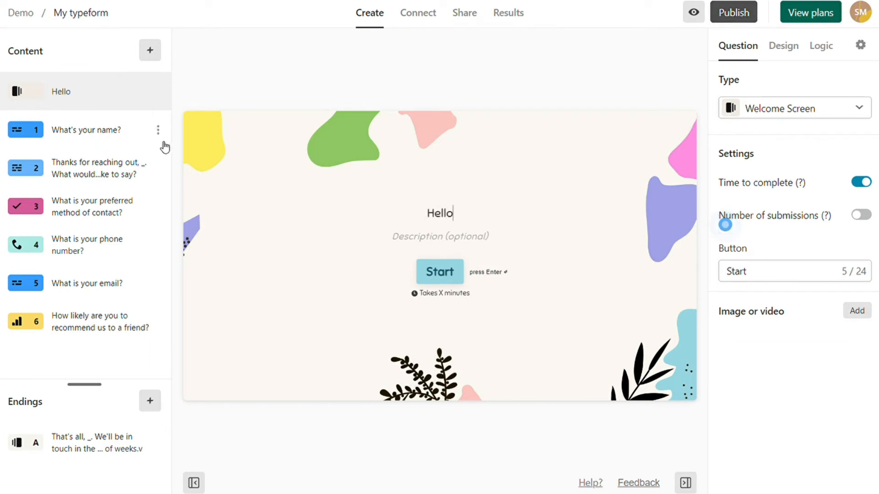
pyautogui.click(158, 92)
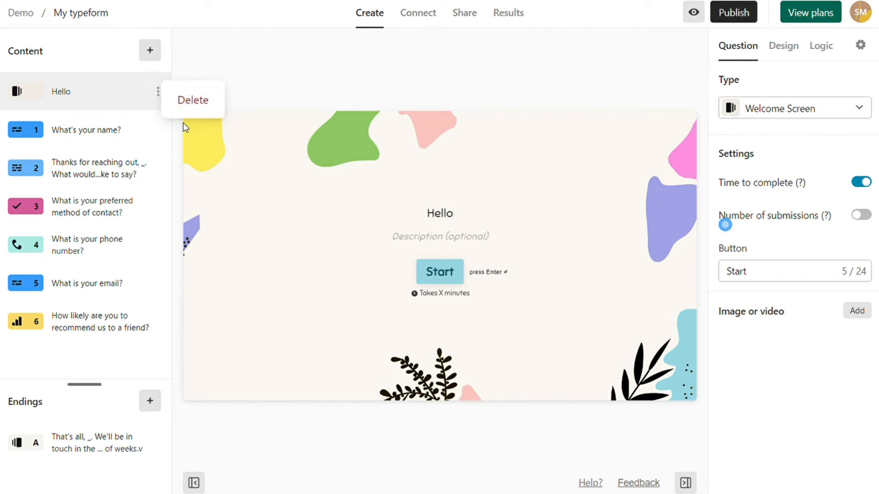
pyautogui.click(192, 100)
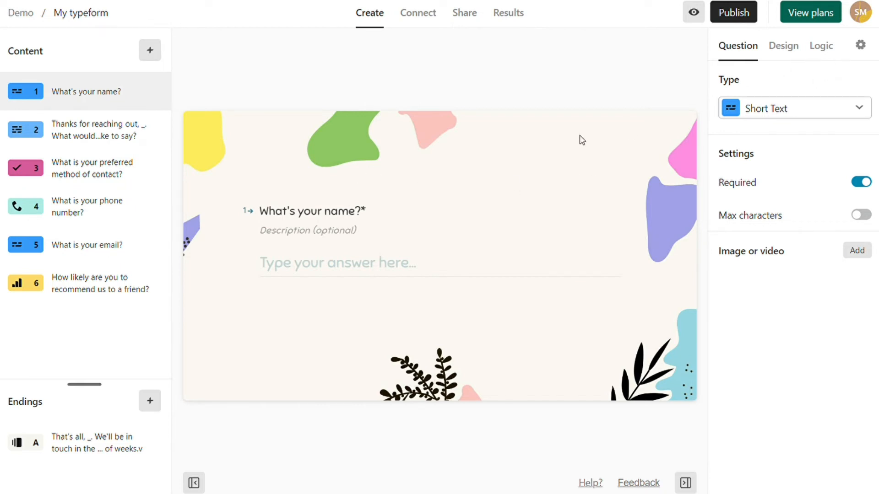
# - Review questions 2, 6 and 3, then open the Logic map showing question 6 leading to ending A
pyautogui.click(90, 145)
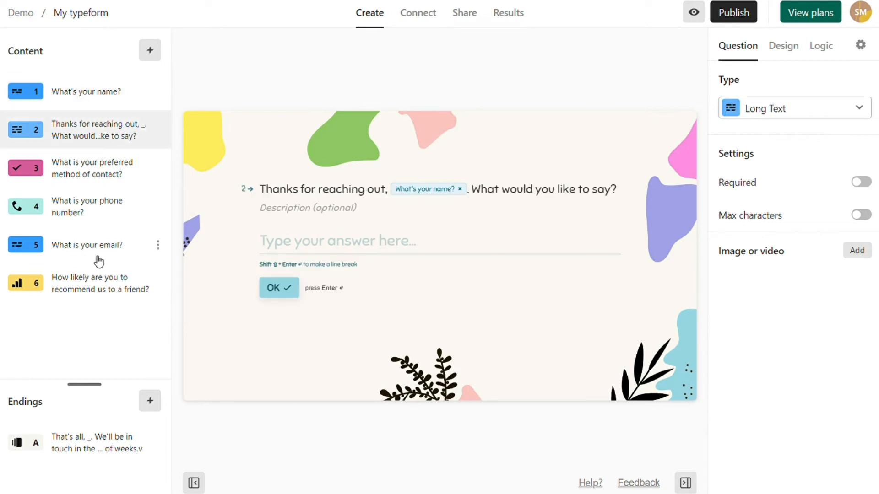
pyautogui.click(98, 297)
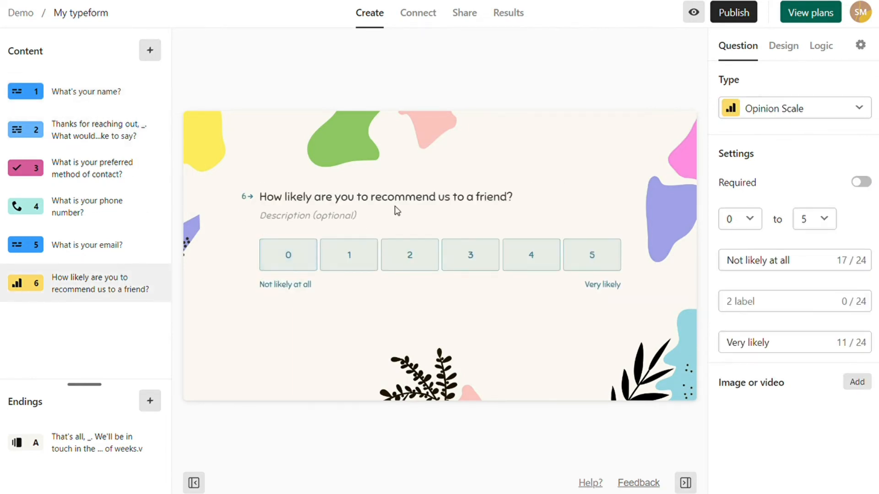
pyautogui.click(133, 173)
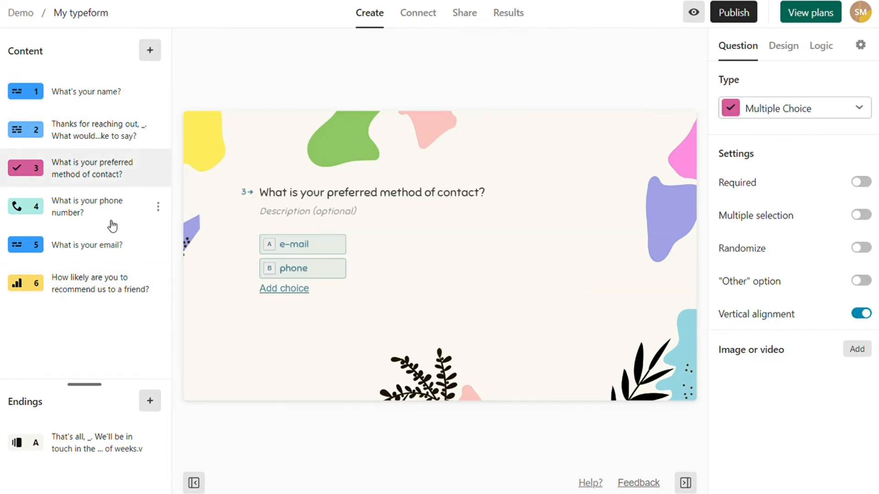
pyautogui.click(92, 285)
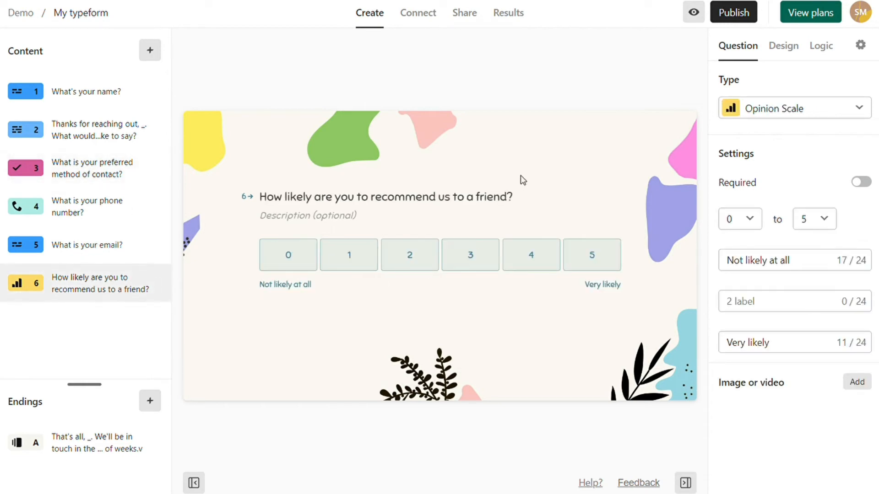
pyautogui.click(827, 50)
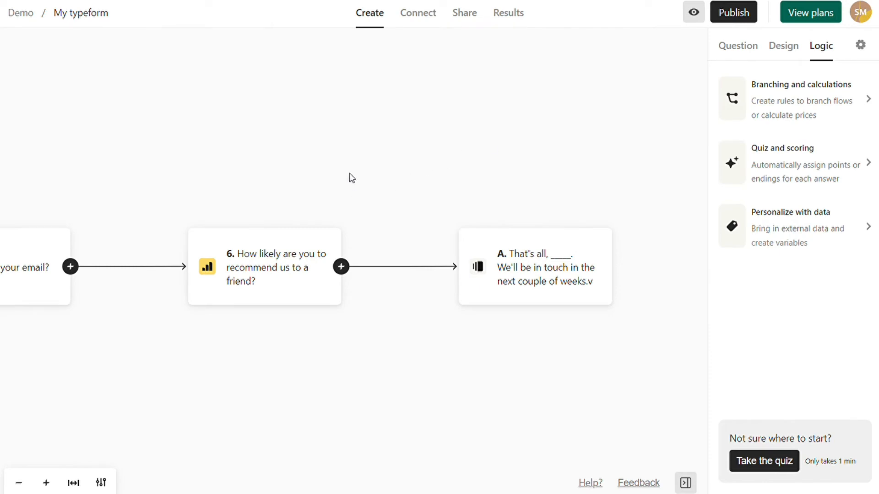
pyautogui.moveTo(346, 151); pyautogui.dragTo(404, 143)
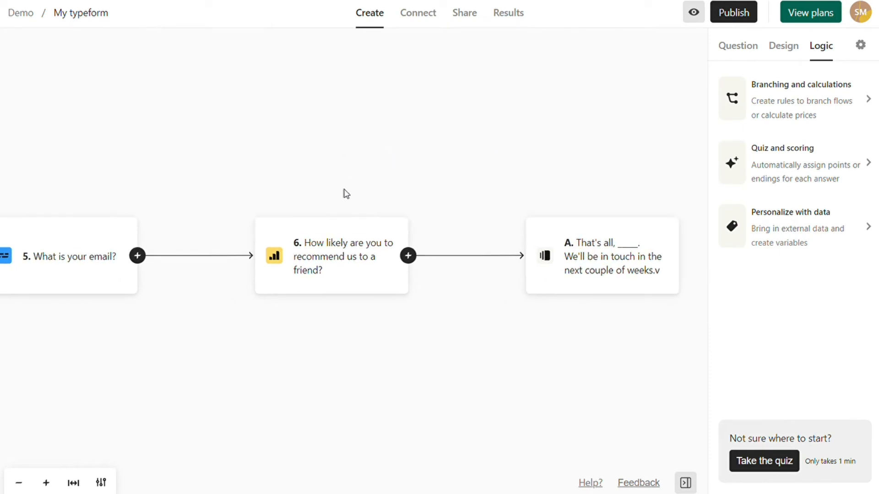
pyautogui.hscroll(-7, 346, 194)
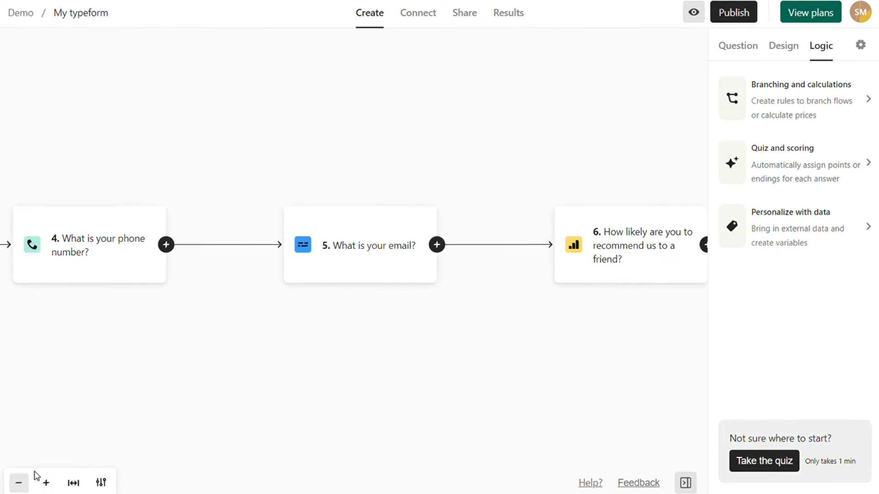
pyautogui.click(20, 483)
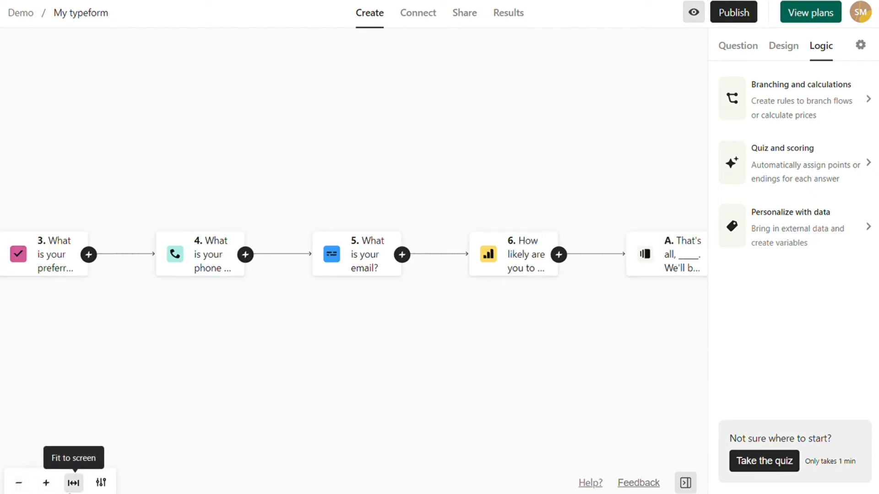
pyautogui.click(74, 483)
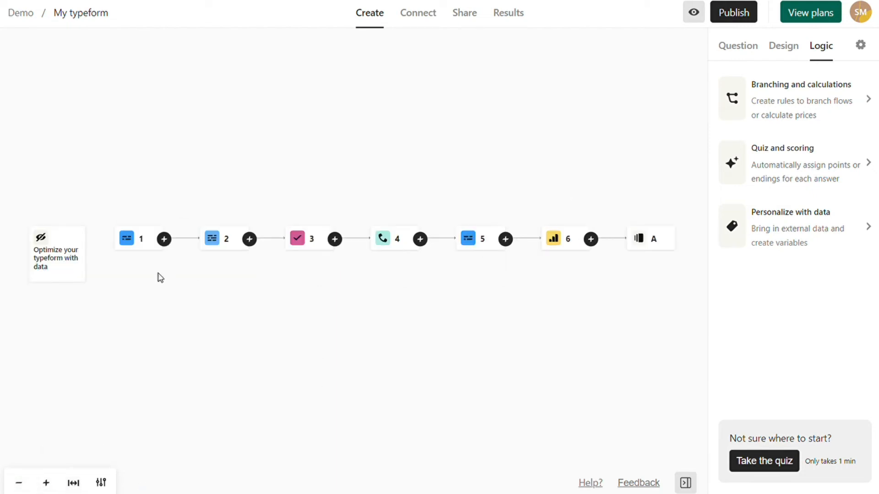
pyautogui.scroll(6, 200, 277)
pyautogui.scroll(-3, 199, 277)
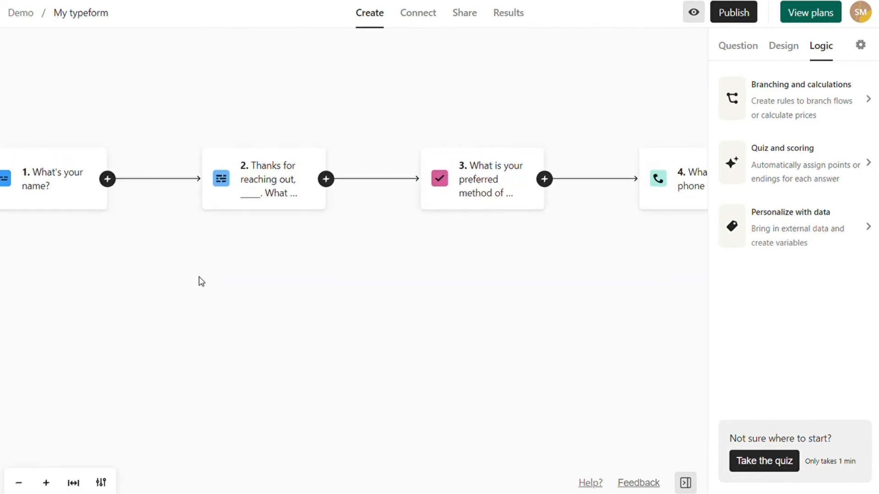
pyautogui.moveTo(139, 305); pyautogui.dragTo(195, 325)
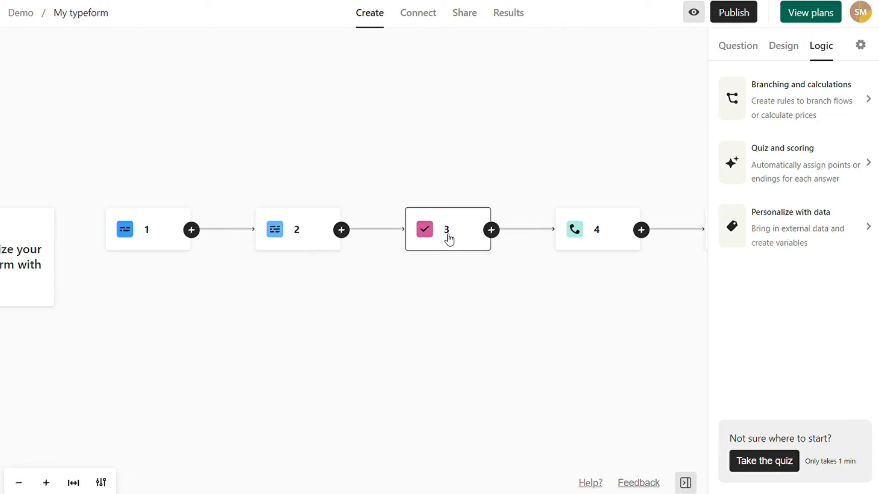
pyautogui.moveTo(559, 311); pyautogui.dragTo(383, 315)
pyautogui.scroll(4, 381, 310)
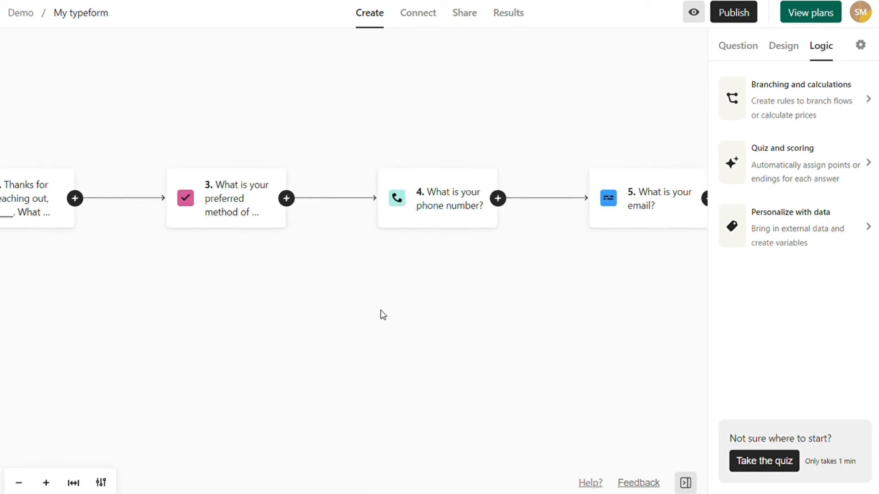
pyautogui.moveTo(497, 345); pyautogui.dragTo(394, 351)
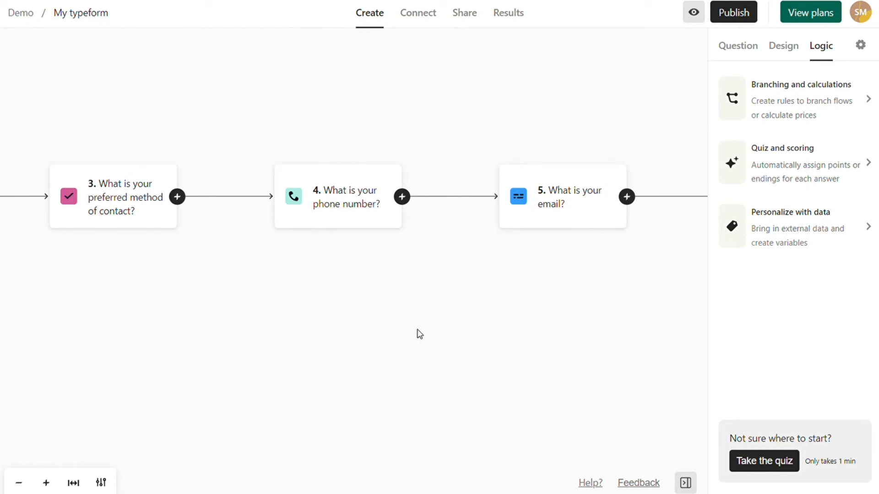
pyautogui.scroll(-2, 419, 334)
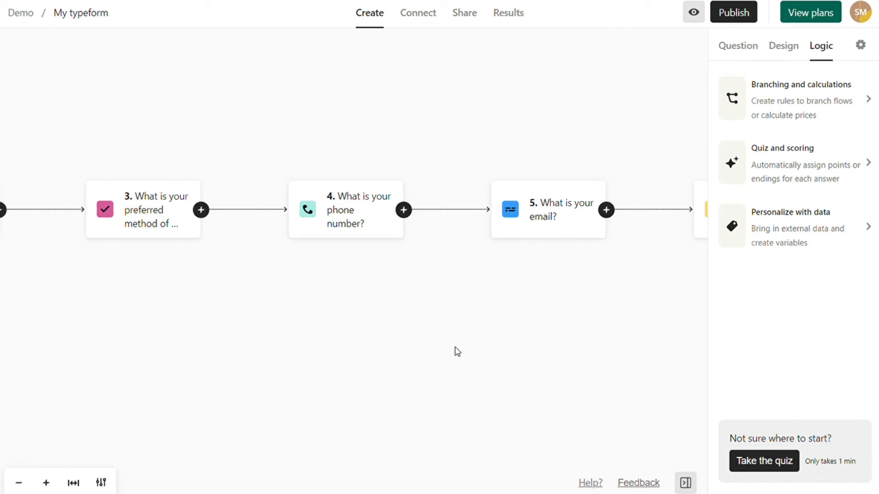
pyautogui.scroll(-3, 455, 347)
pyautogui.moveTo(455, 344); pyautogui.dragTo(369, 331)
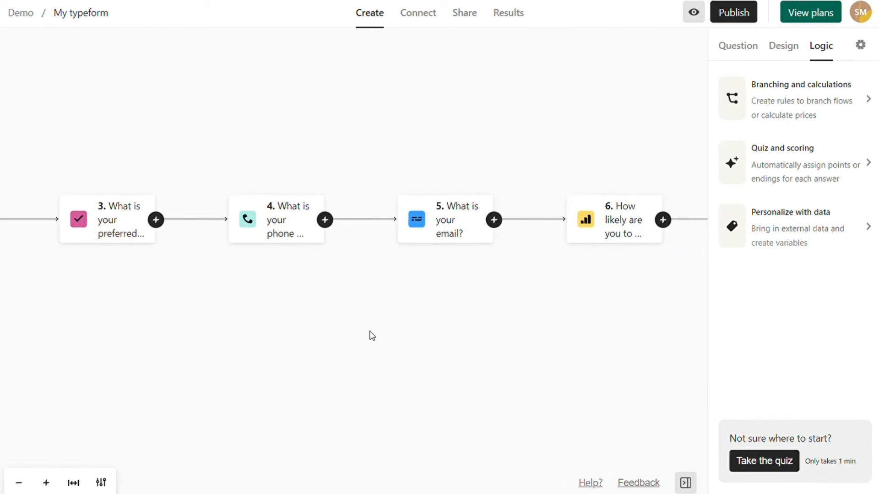
pyautogui.click(813, 101)
# - Route question 3's e-mail answers to question 5 and all other answers to question 4, then save
pyautogui.scroll(-5, 444, 289)
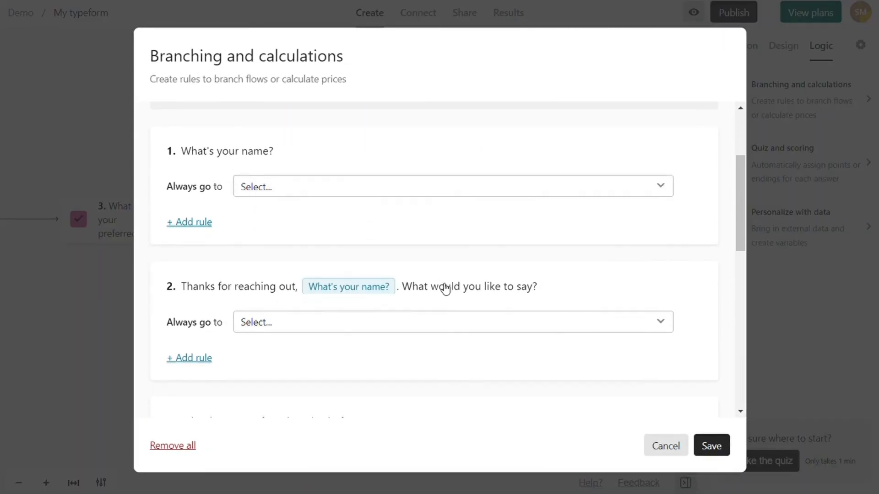
pyautogui.scroll(-3, 445, 288)
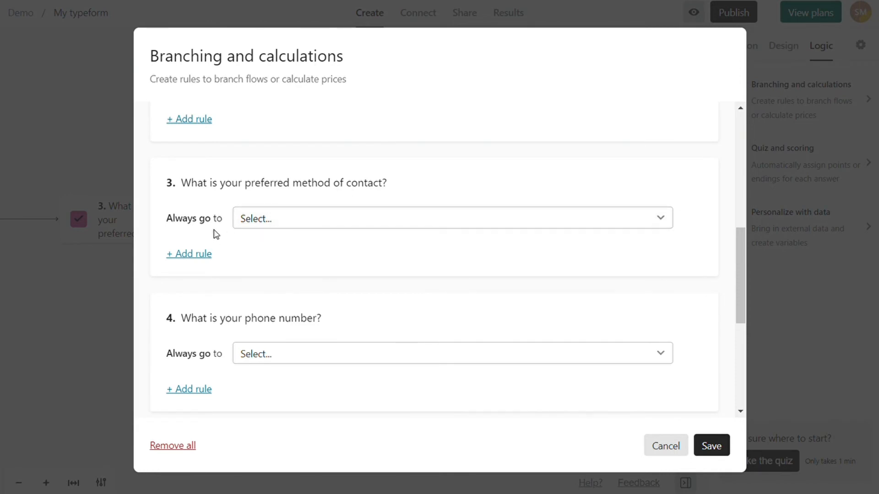
pyautogui.click(189, 262)
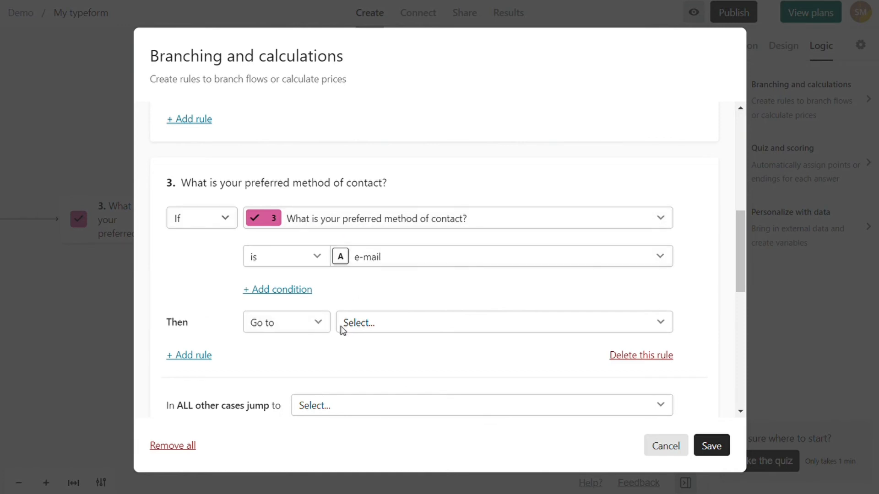
pyautogui.click(355, 325)
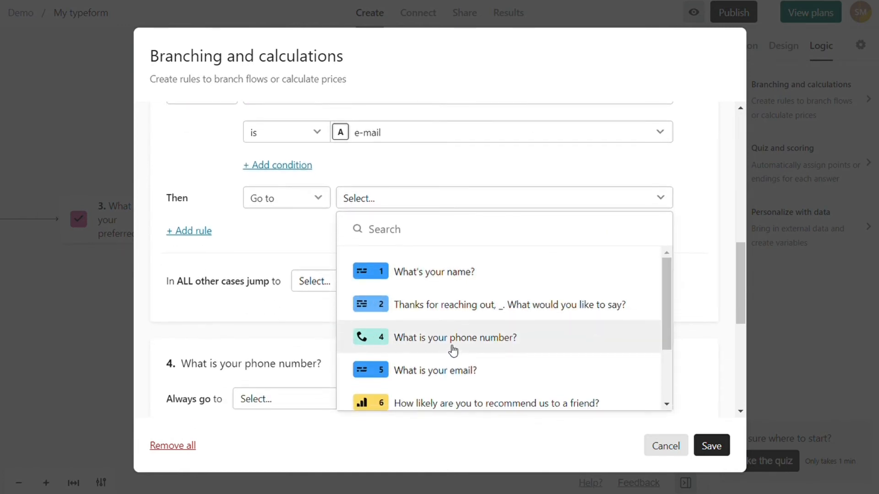
pyautogui.click(471, 371)
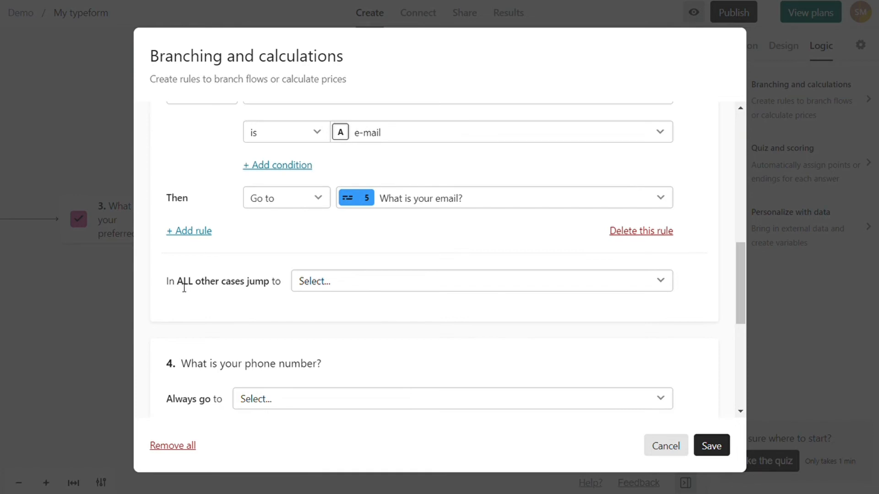
pyautogui.click(321, 285)
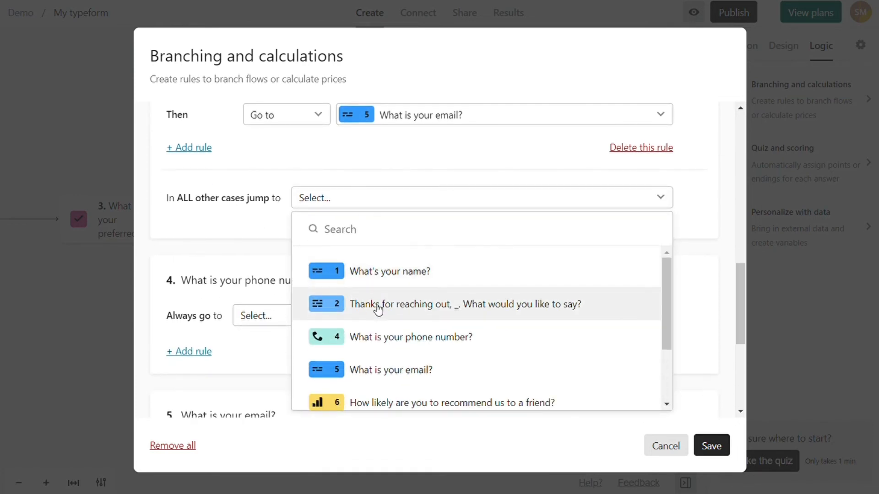
pyautogui.click(432, 346)
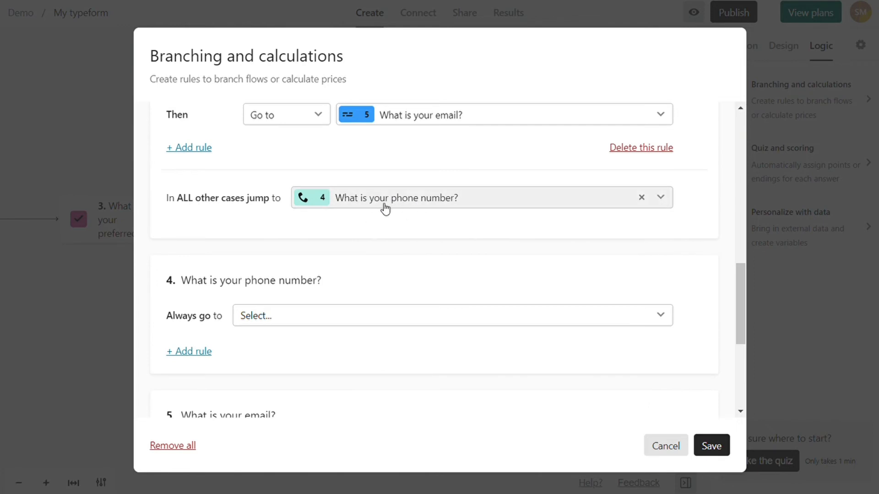
pyautogui.scroll(3, 453, 261)
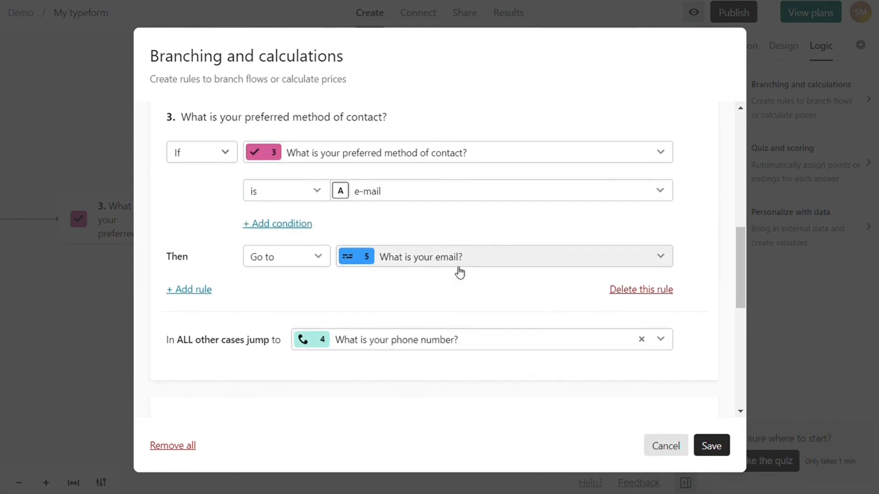
pyautogui.click(715, 454)
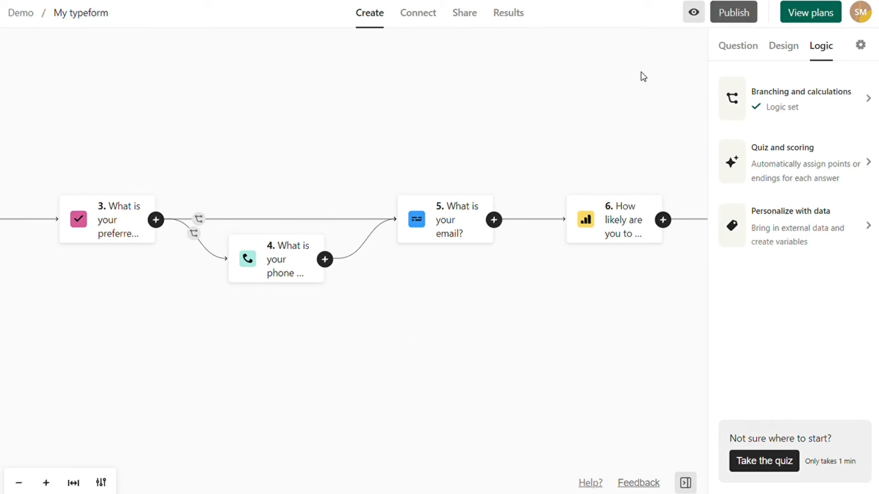
pyautogui.click(694, 14)
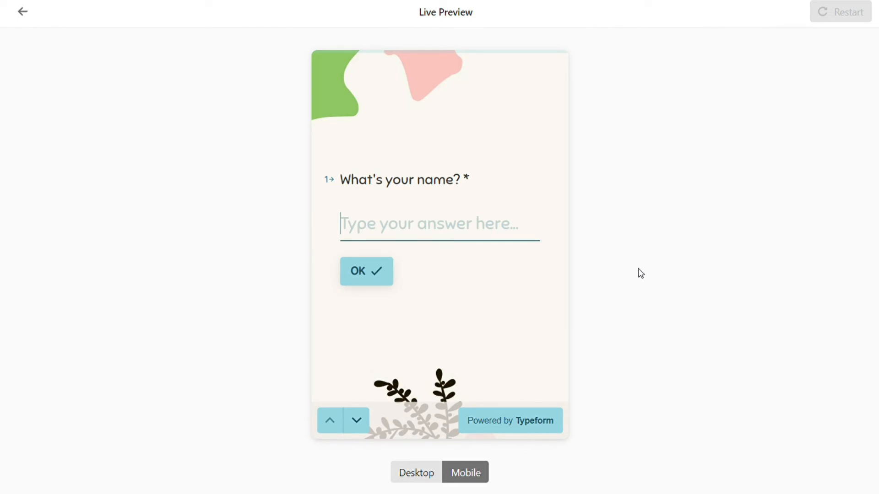
pyautogui.click(434, 475)
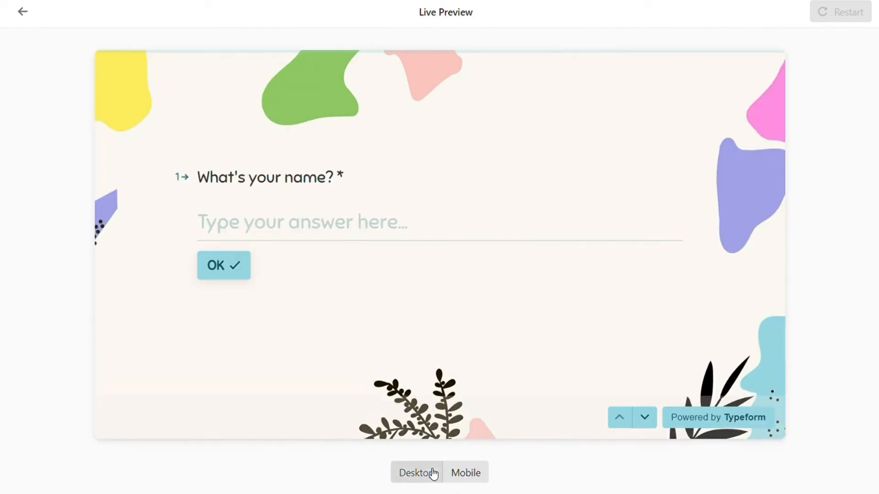
pyautogui.click(240, 275)
pyautogui.write('fghg')
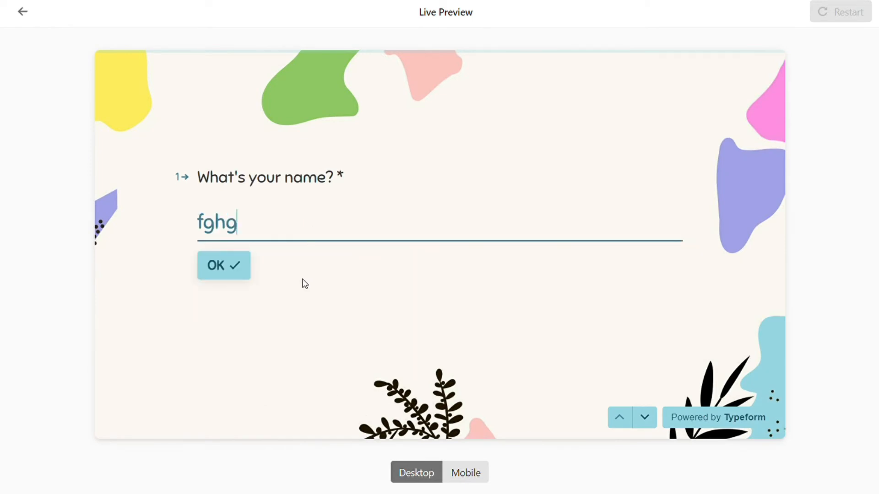
pyautogui.click(247, 271)
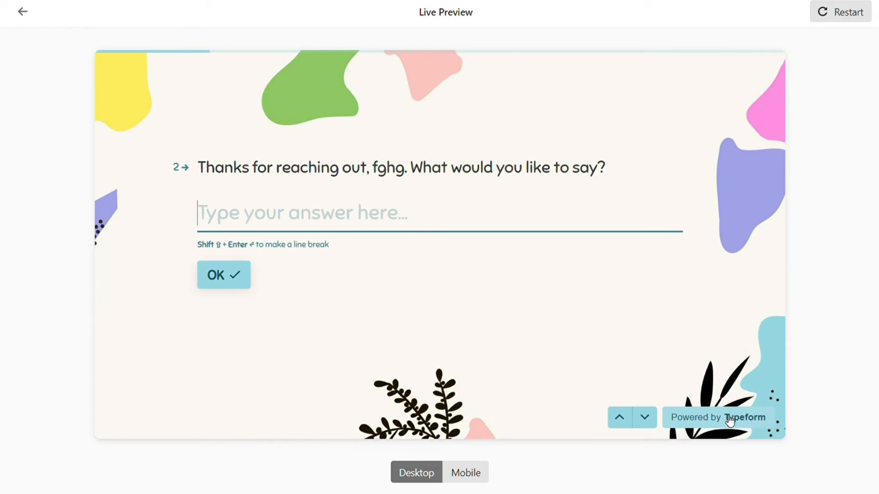
pyautogui.click(480, 474)
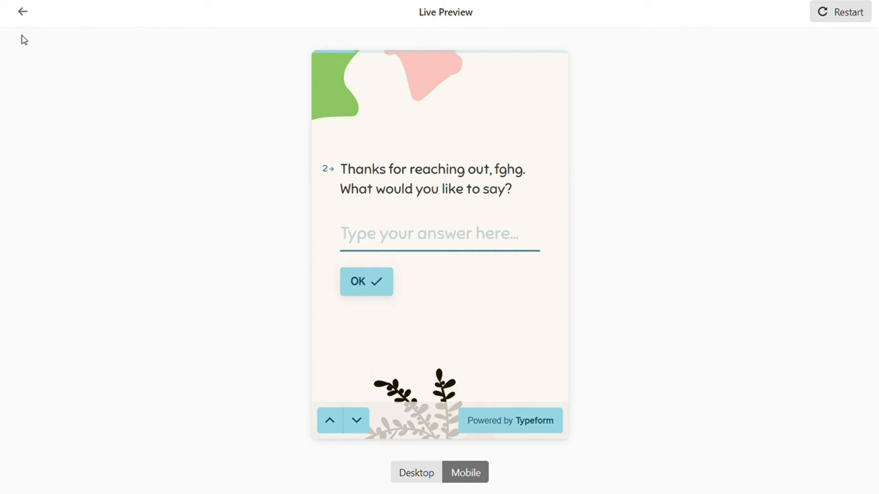
pyautogui.click(25, 14)
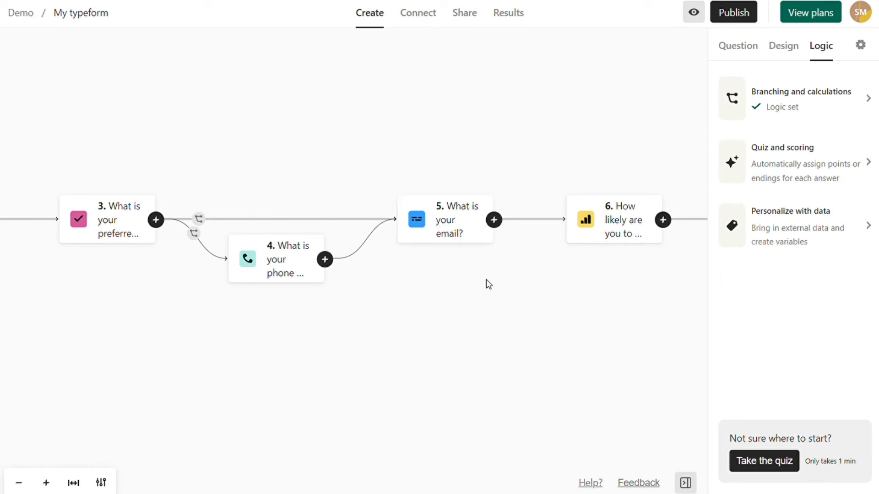
# - Make question 4 always go to '6 How likely are you to recommend us to a friend?' and save
pyautogui.click(828, 102)
pyautogui.scroll(-8, 439, 293)
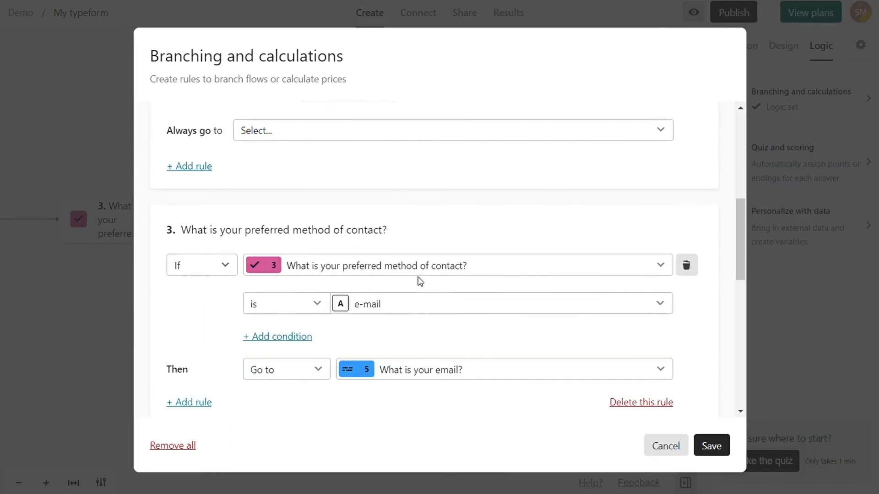
pyautogui.scroll(-2, 407, 265)
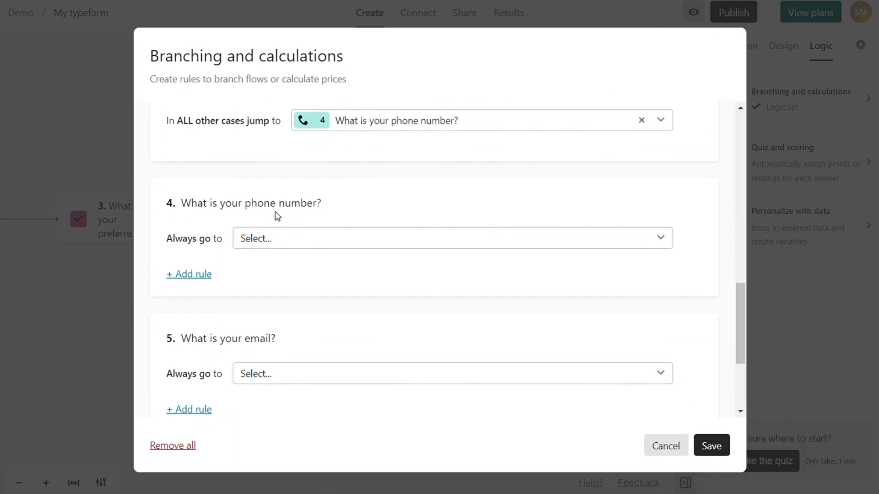
pyautogui.click(286, 246)
pyautogui.scroll(-1, 363, 291)
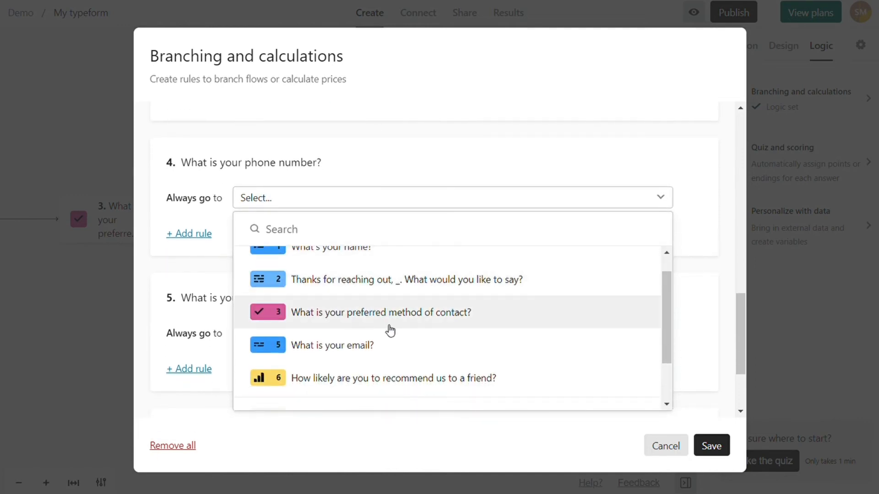
pyautogui.click(524, 384)
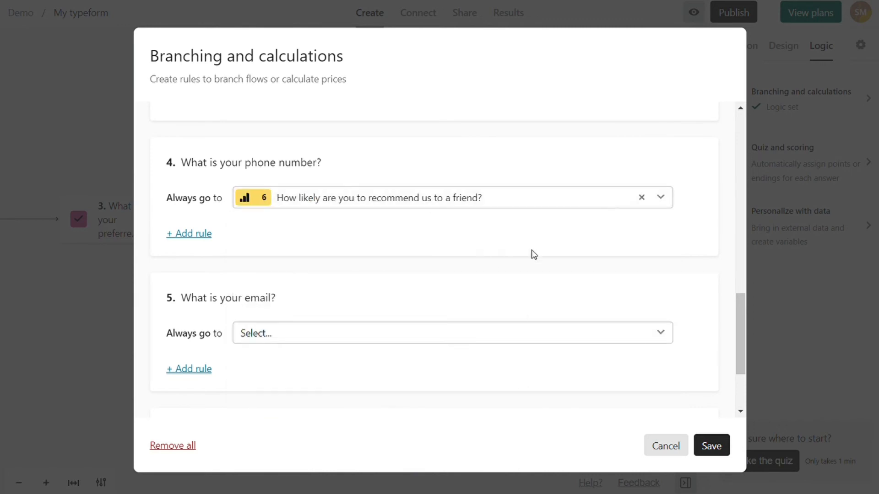
pyautogui.click(726, 447)
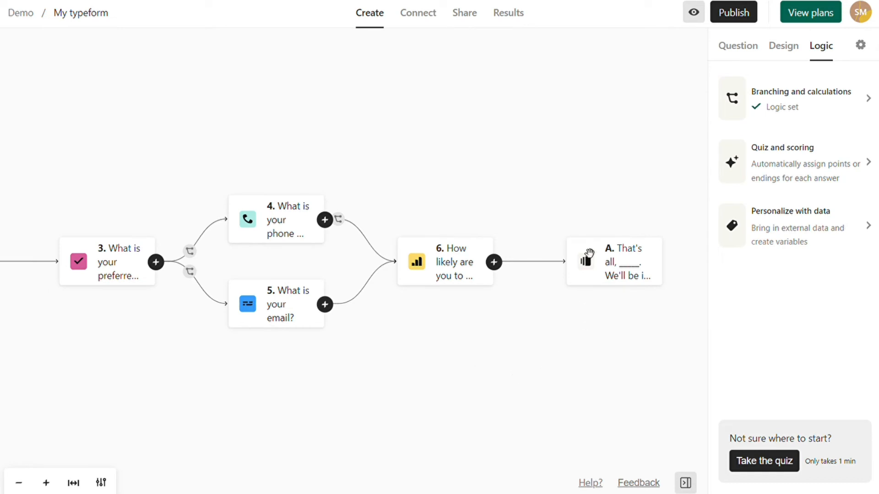
# - Toggle the Question number setting off and on twice, leaving numbers shown, then return to question editing
pyautogui.click(738, 48)
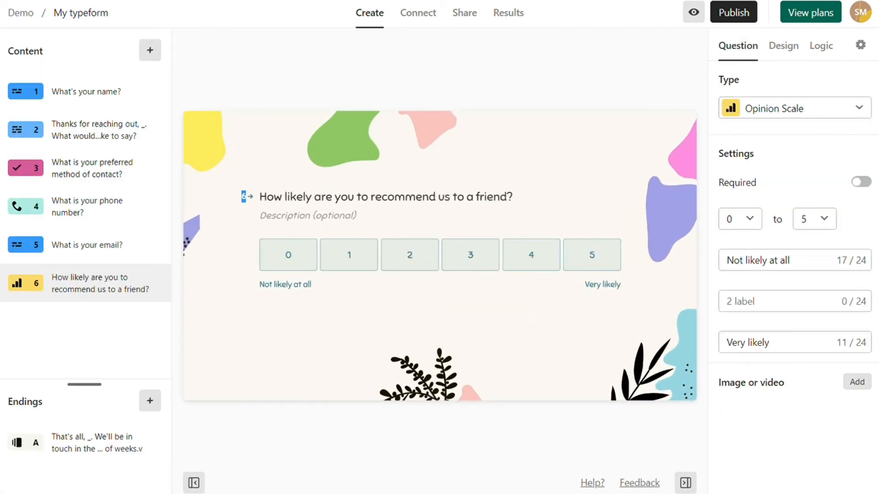
pyautogui.click(860, 45)
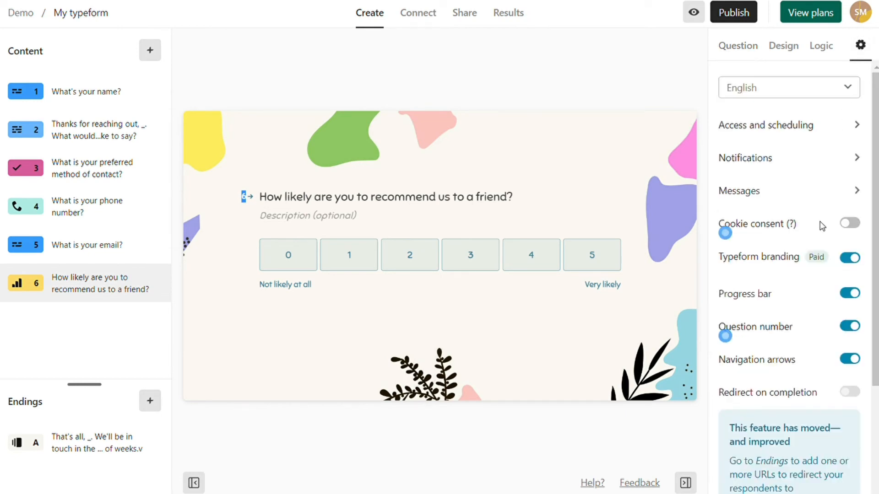
pyautogui.click(843, 329)
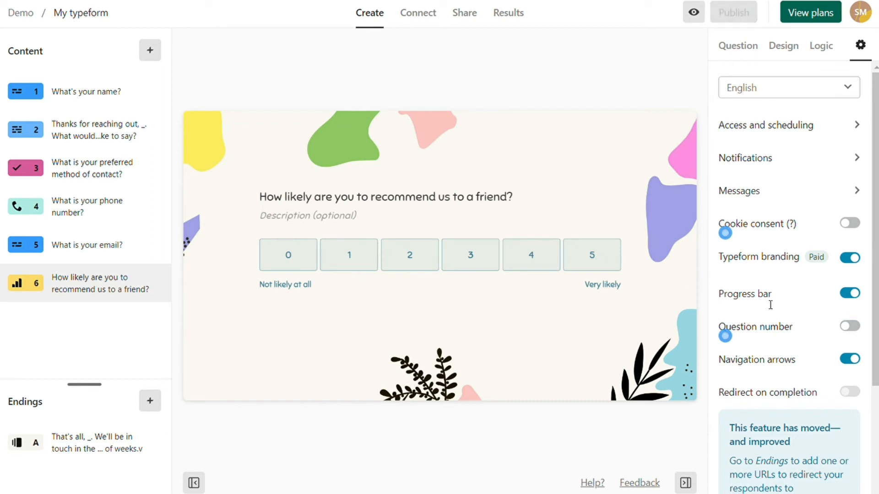
pyautogui.click(848, 329)
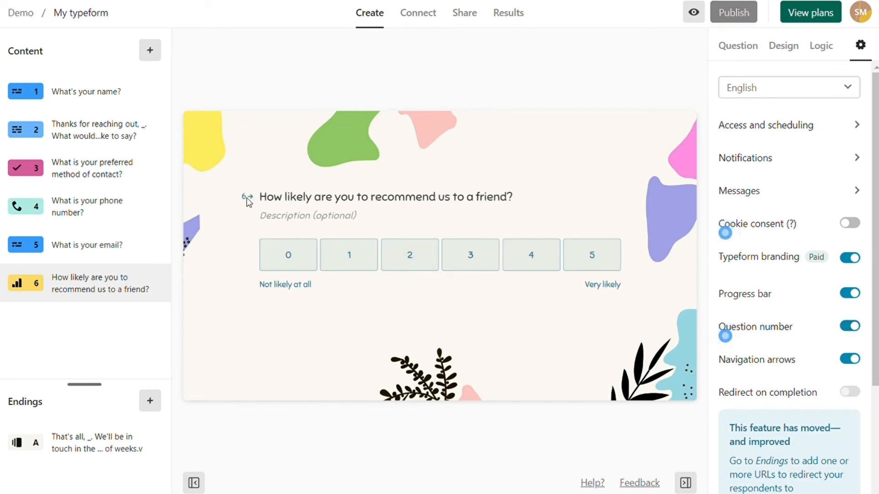
pyautogui.click(848, 327)
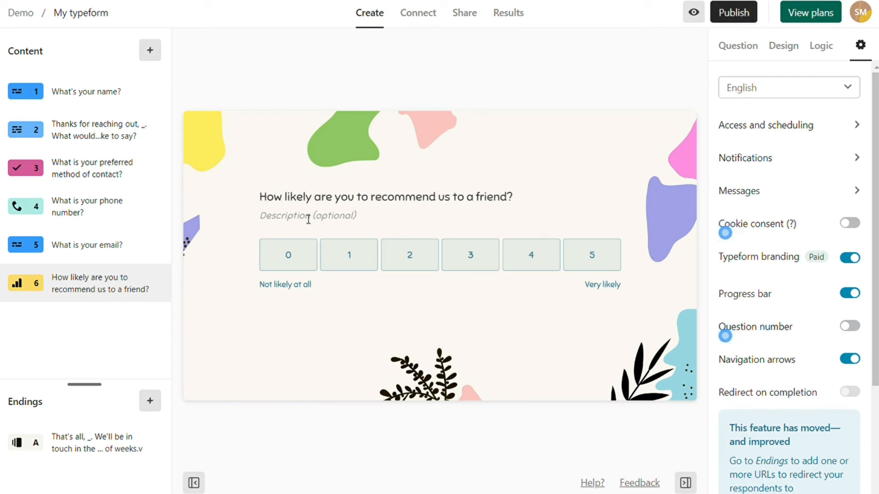
pyautogui.click(858, 327)
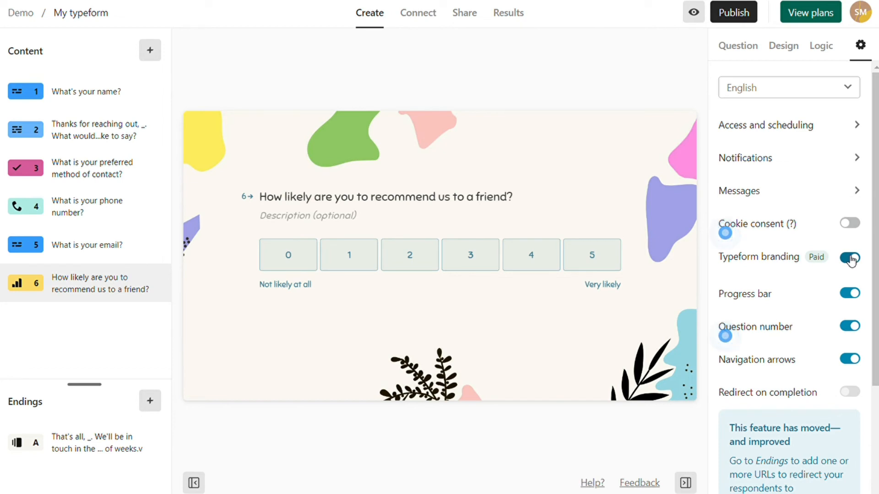
pyautogui.click(744, 51)
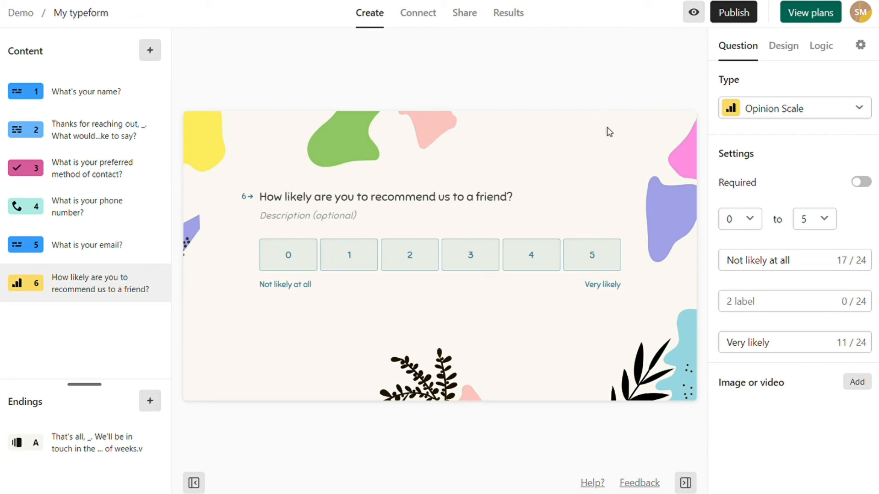
# - Publish the form, copy its share link and paste it into a new private browser window
pyautogui.click(737, 15)
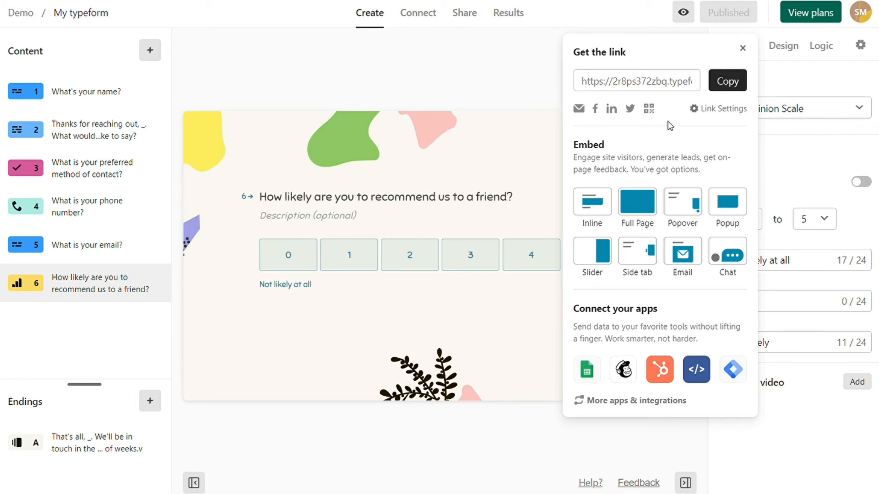
pyautogui.click(727, 81)
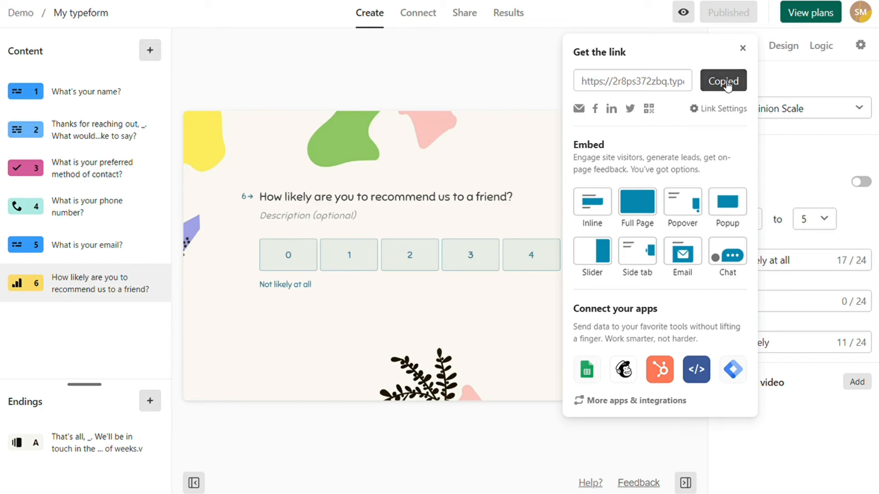
pyautogui.hotkey('ctrl', 'shift', 'n')
pyautogui.hotkey('ctrl', 'v')
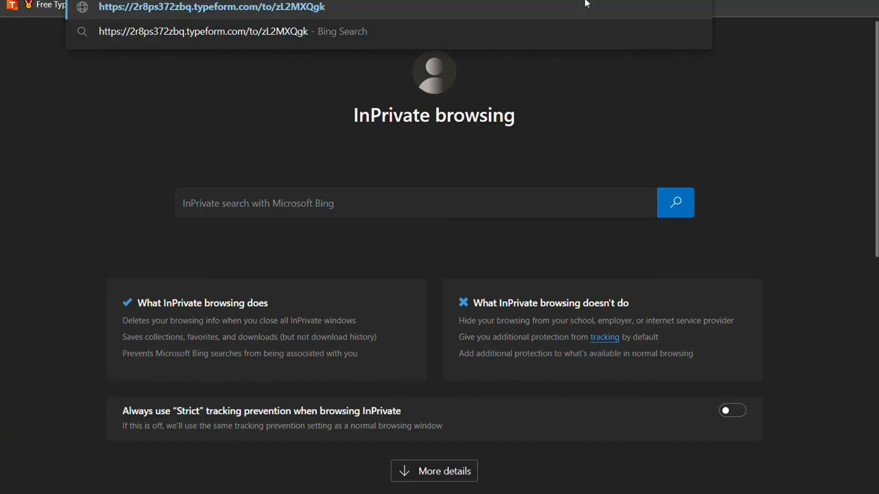
# - Load the published form and answer the name and message questions with test text
pyautogui.press('Return')
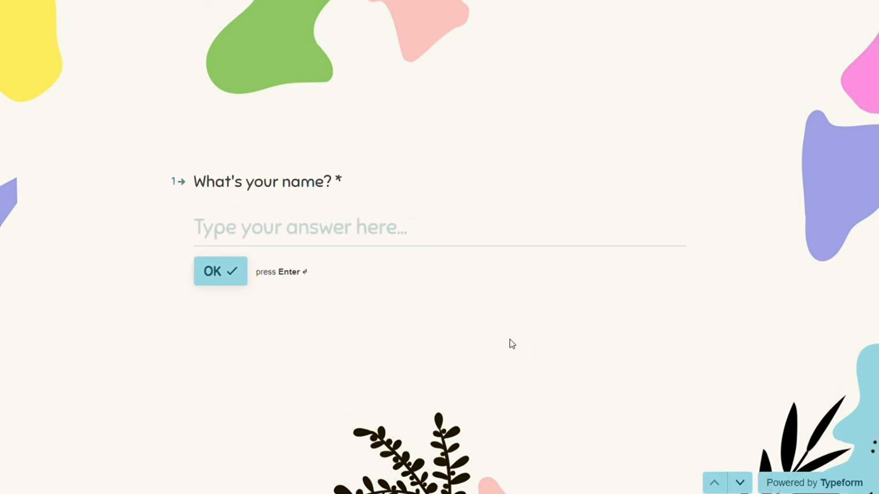
pyautogui.click(420, 238)
pyautogui.write('jon')
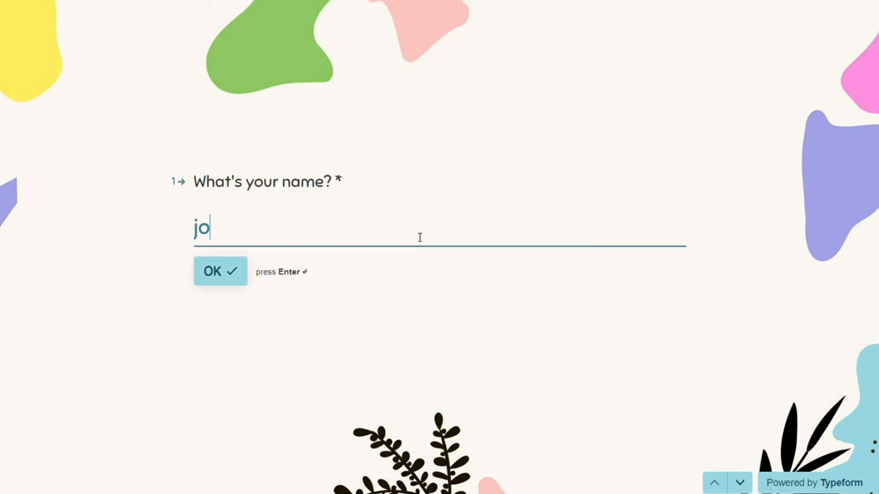
pyautogui.click(233, 278)
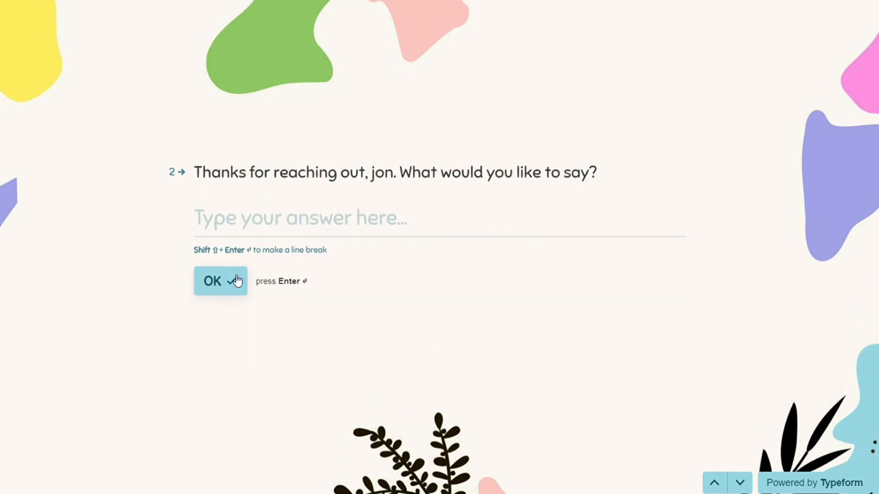
pyautogui.write('fghdfhdfh fh')
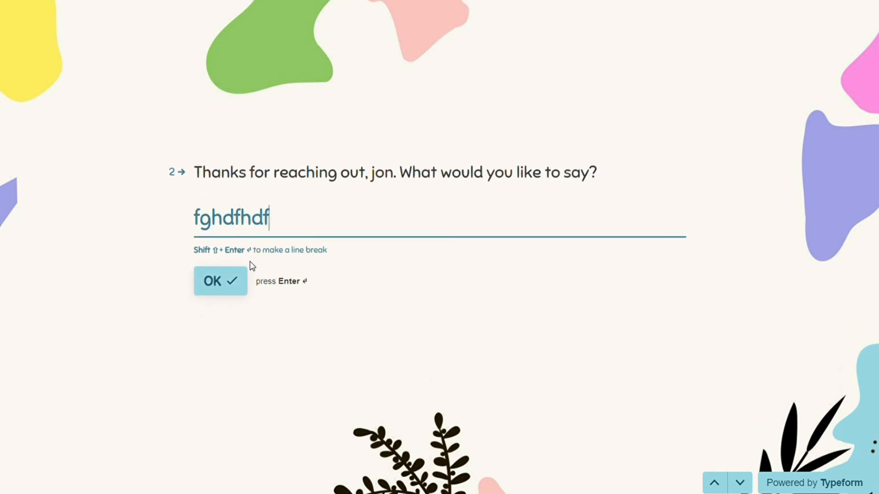
pyautogui.click(214, 293)
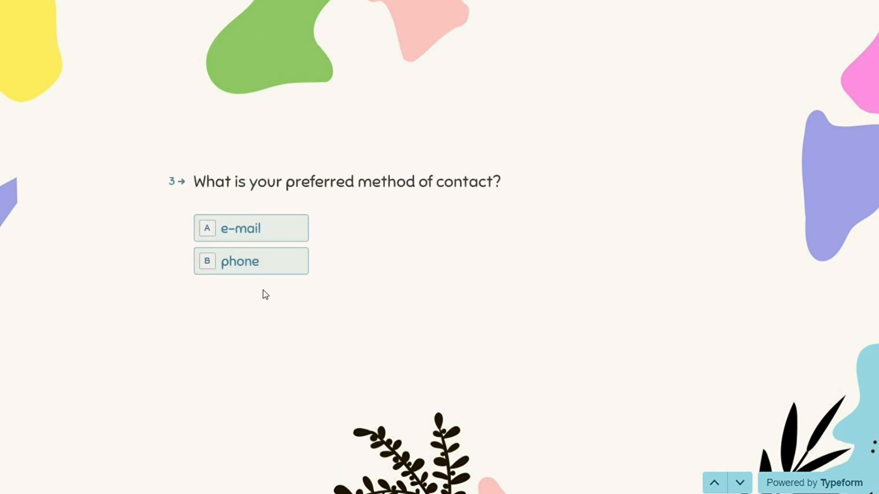
# - Choose phone contact, keep the US code, paste a sample number, rate 3 and submit
pyautogui.click(289, 270)
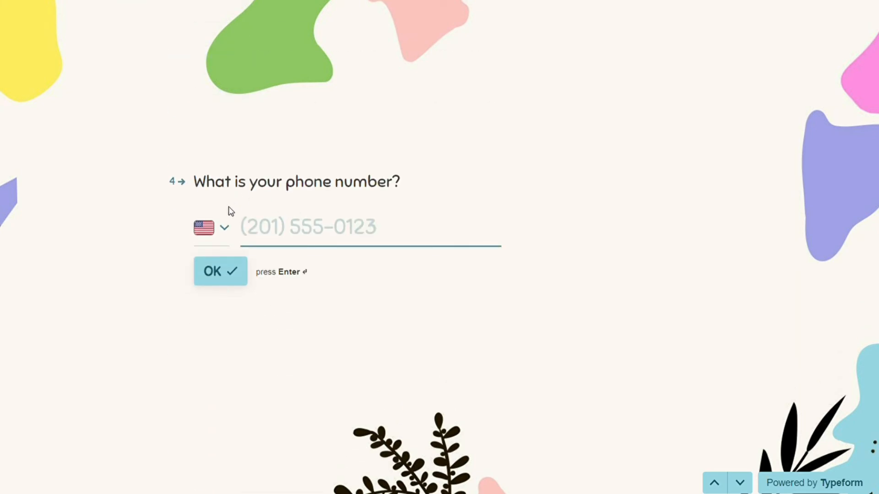
pyautogui.click(225, 228)
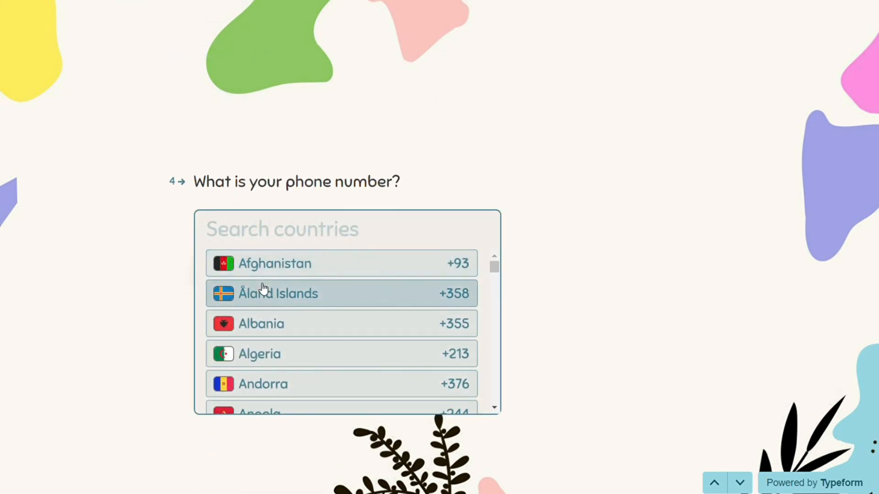
pyautogui.scroll(-2, 225, 288)
pyautogui.click(145, 280)
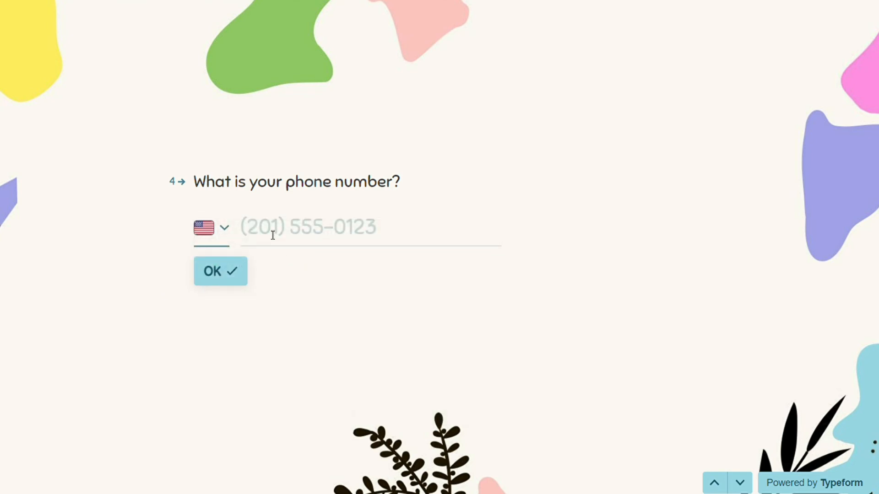
pyautogui.click(343, 236)
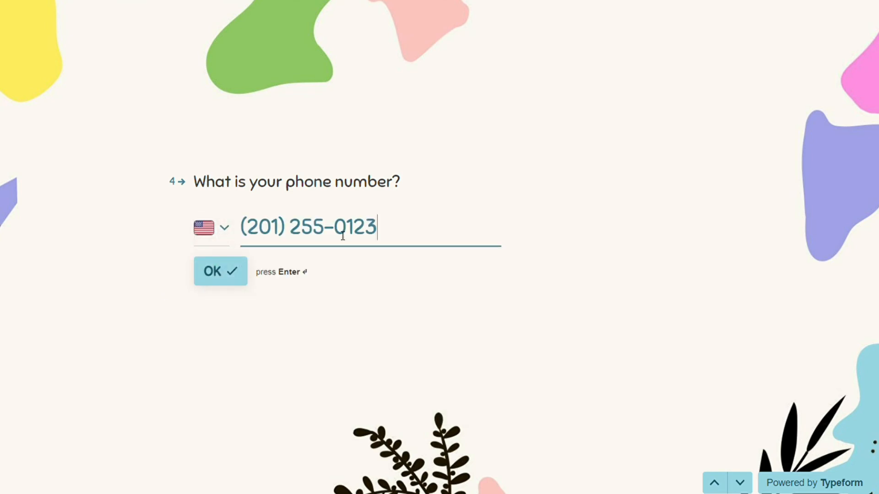
pyautogui.click(227, 289)
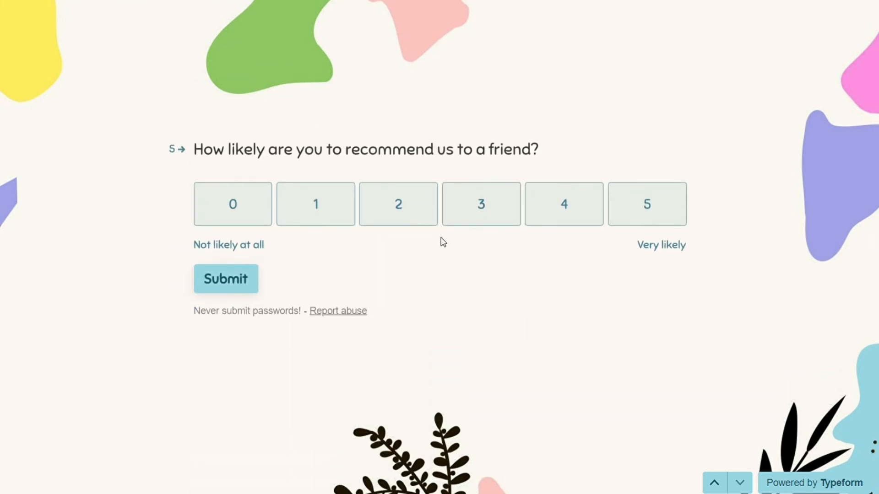
pyautogui.click(483, 221)
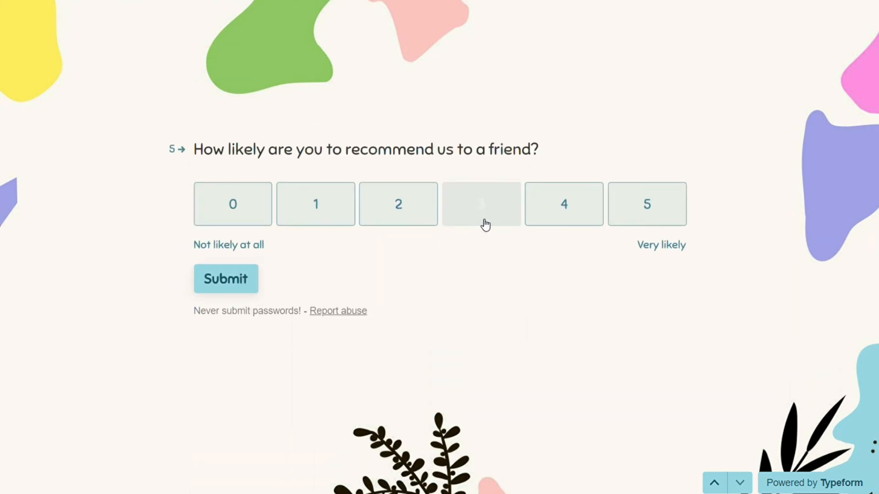
pyautogui.click(253, 294)
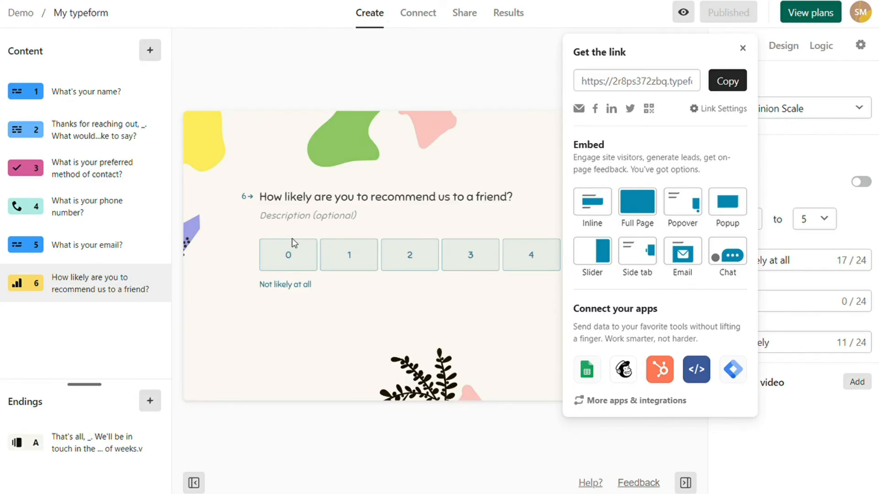
# - Delete the stray letter after 'weeks.' in Ending A, then scroll the Share page to the embed options
pyautogui.click(85, 437)
pyautogui.press('BackSpace')
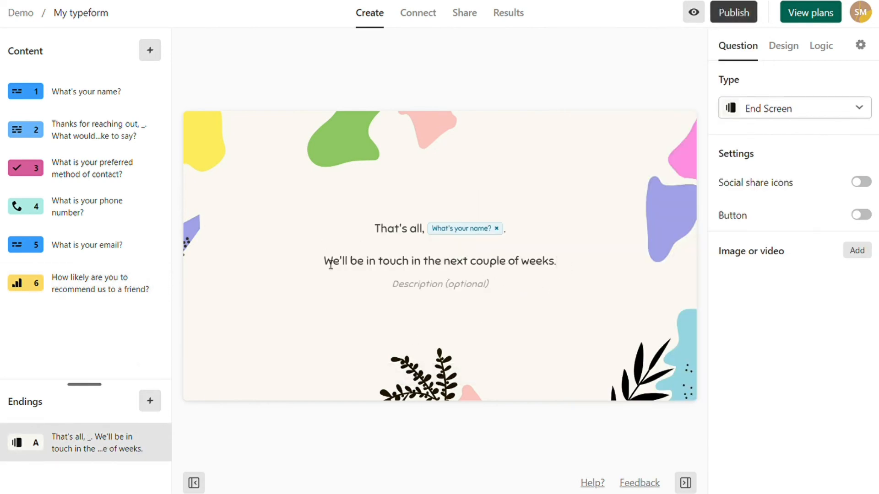
pyautogui.click(472, 18)
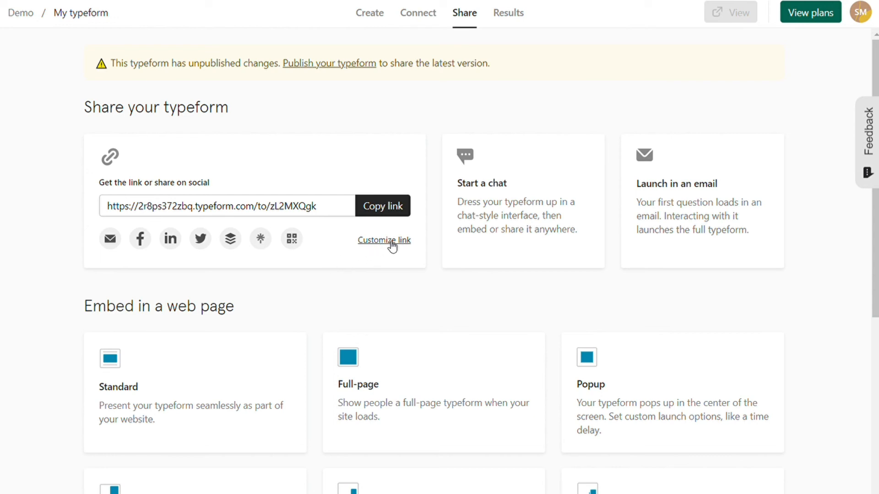
pyautogui.scroll(-2, 317, 278)
pyautogui.scroll(-3, 262, 230)
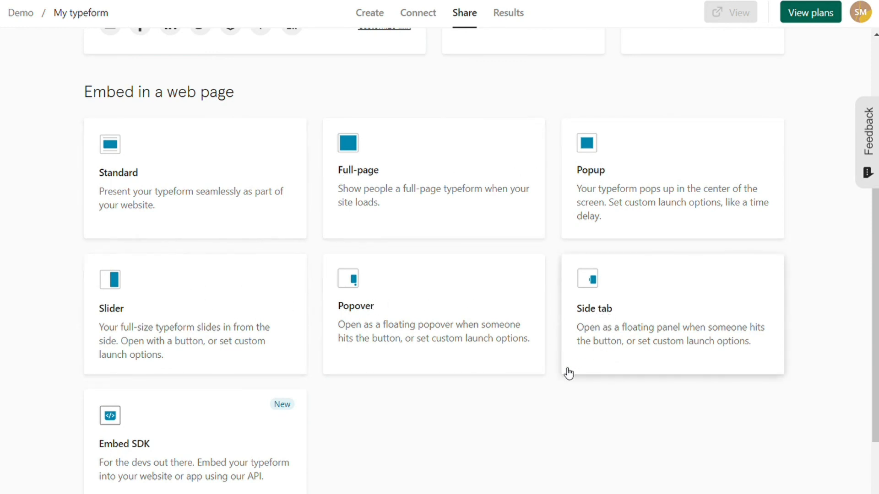
pyautogui.scroll(-2, 489, 375)
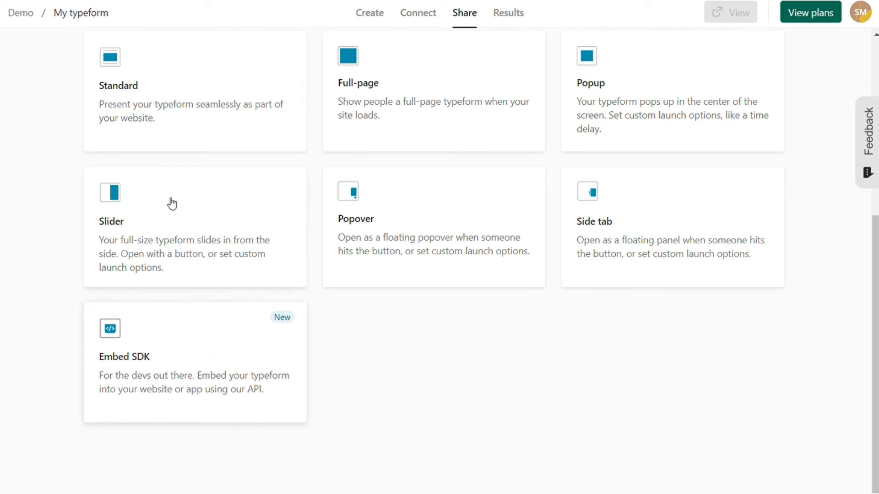
# - Generate and copy the Standard embed code sized 100% wide by 400 px high
pyautogui.click(177, 121)
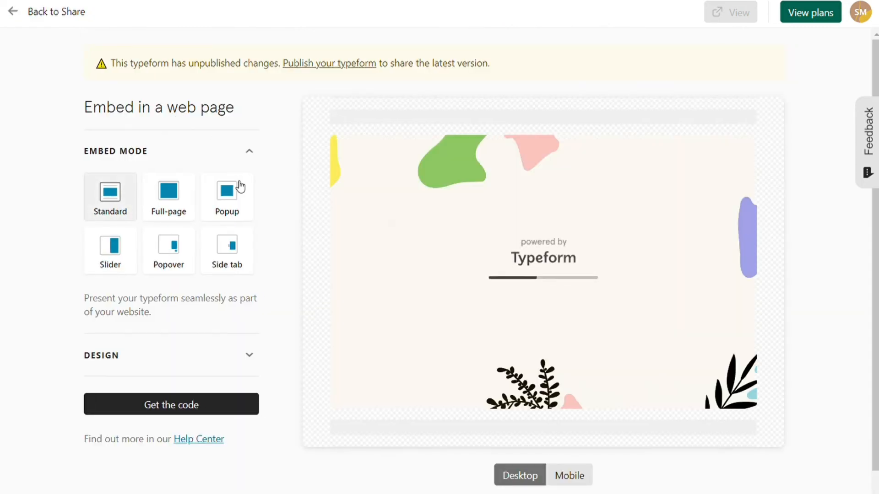
pyautogui.click(249, 354)
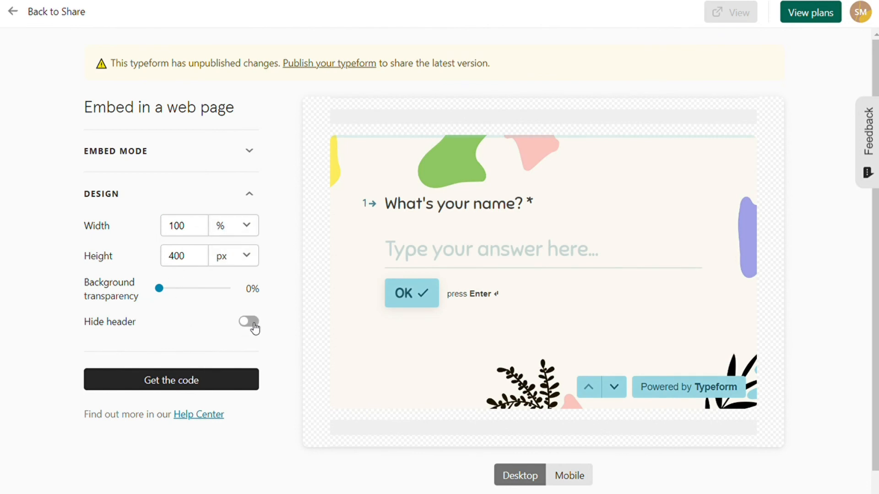
pyautogui.click(200, 381)
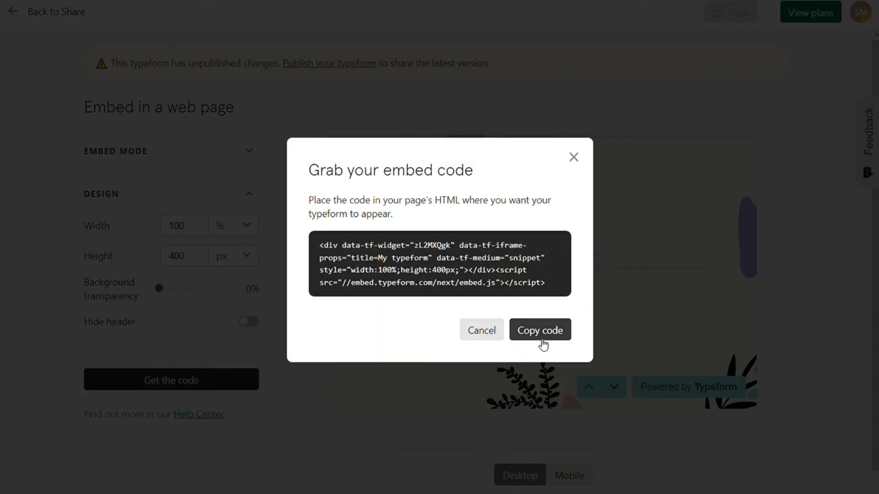
pyautogui.click(557, 334)
pyautogui.click(574, 163)
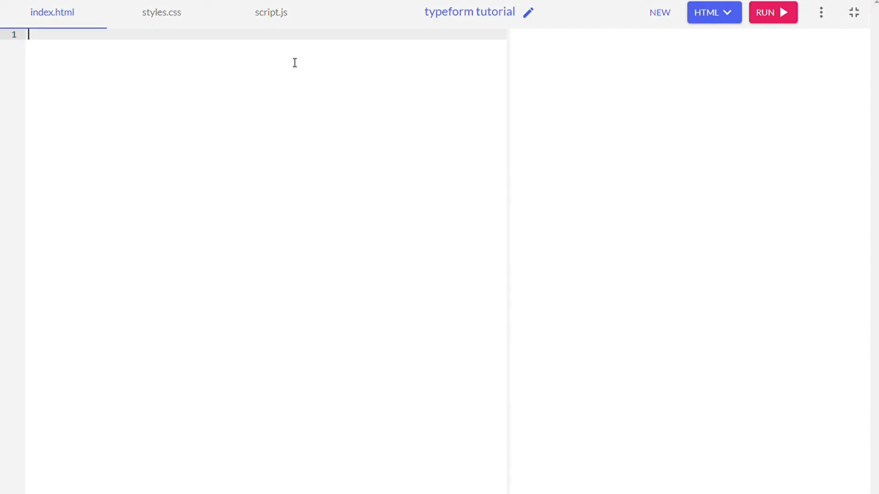
# - Paste the embed code into index.html, run it, and answer the name and message questions
pyautogui.hotkey('ctrl', 'v')
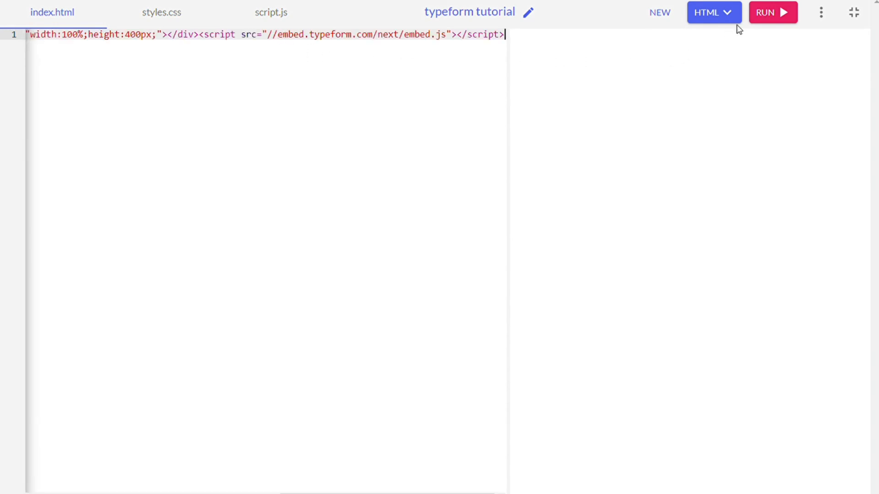
pyautogui.click(772, 13)
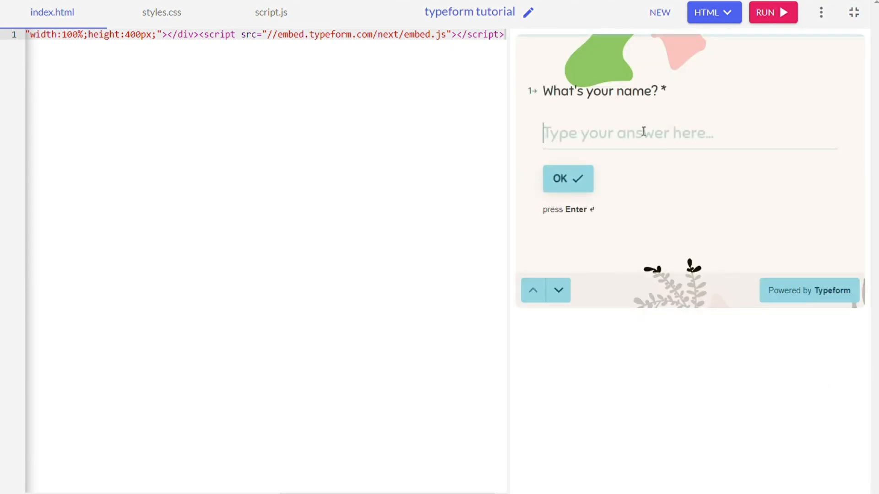
pyautogui.write('max')
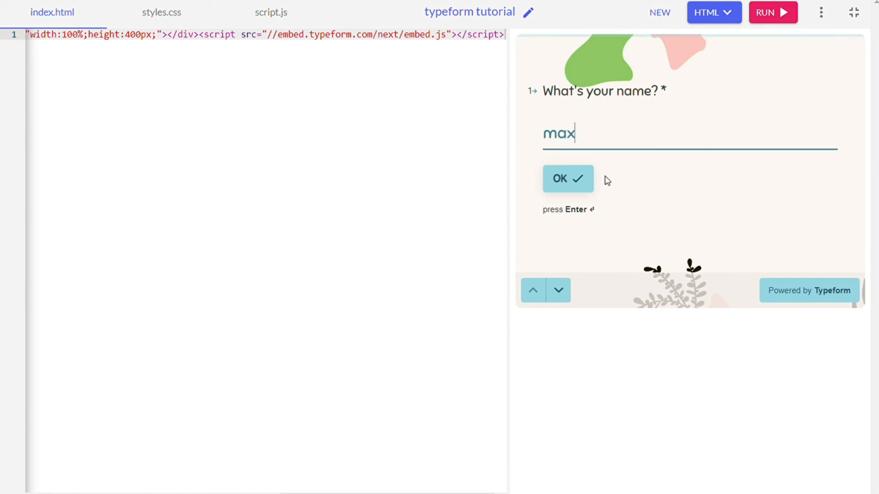
pyautogui.click(581, 179)
pyautogui.write('sgs')
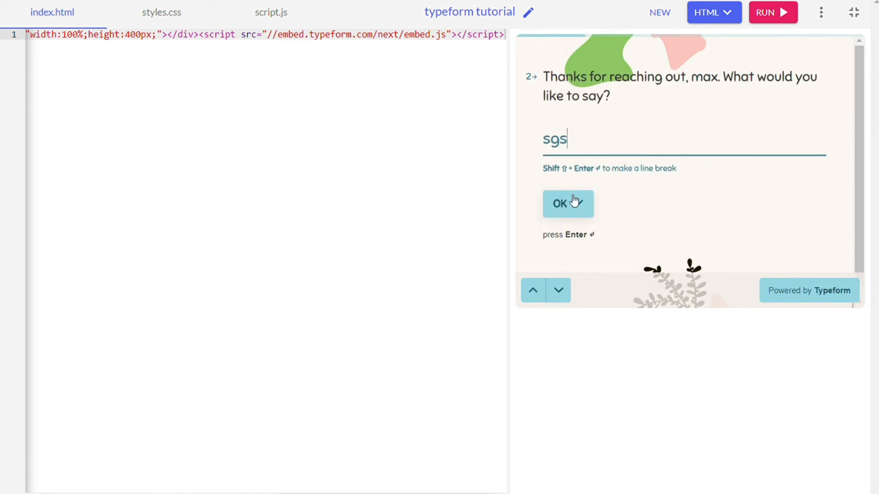
pyautogui.click(574, 201)
# - Choose e-mail contact, paste a test address, rate 3 and submit the embedded response
pyautogui.click(620, 151)
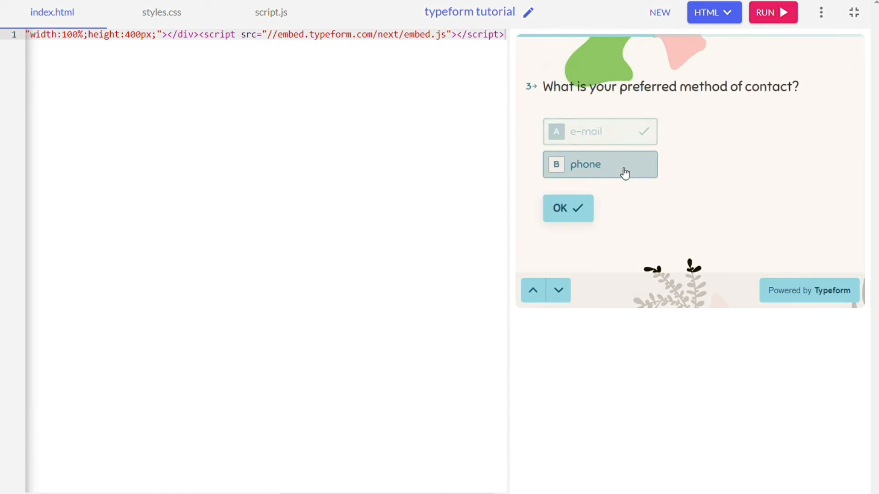
pyautogui.hotkey('ctrl', 'v')
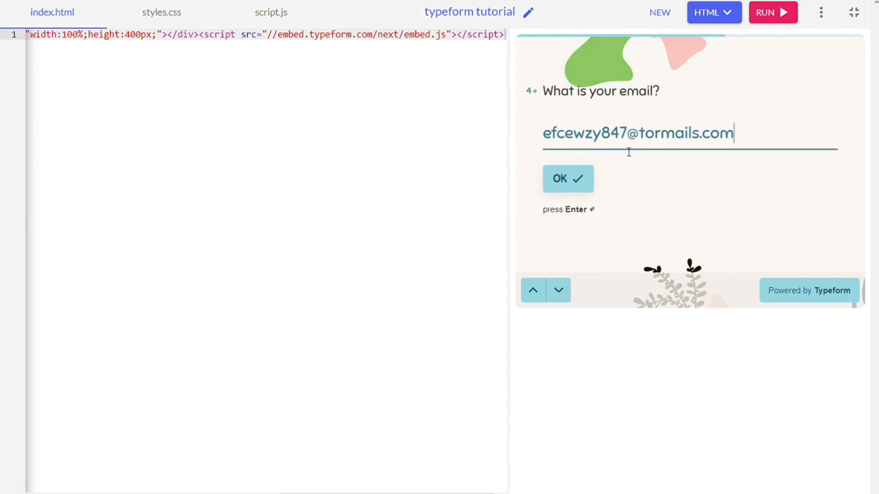
pyautogui.click(573, 179)
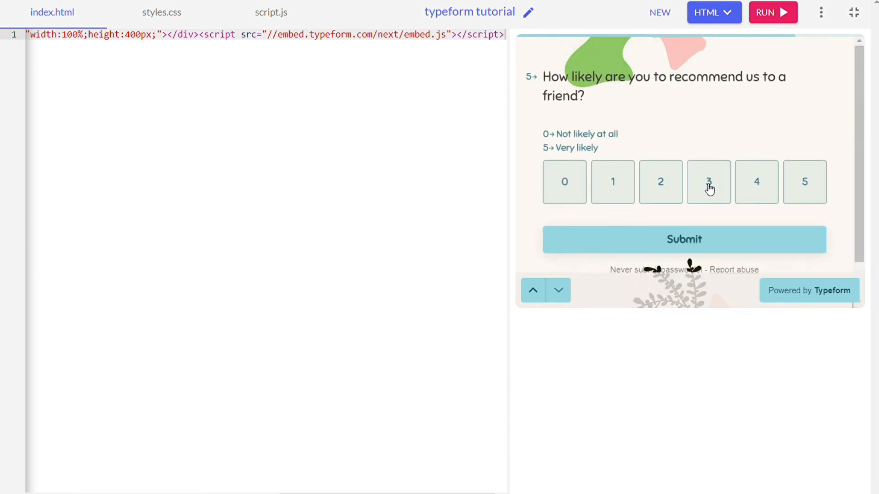
pyautogui.click(709, 189)
pyautogui.click(695, 232)
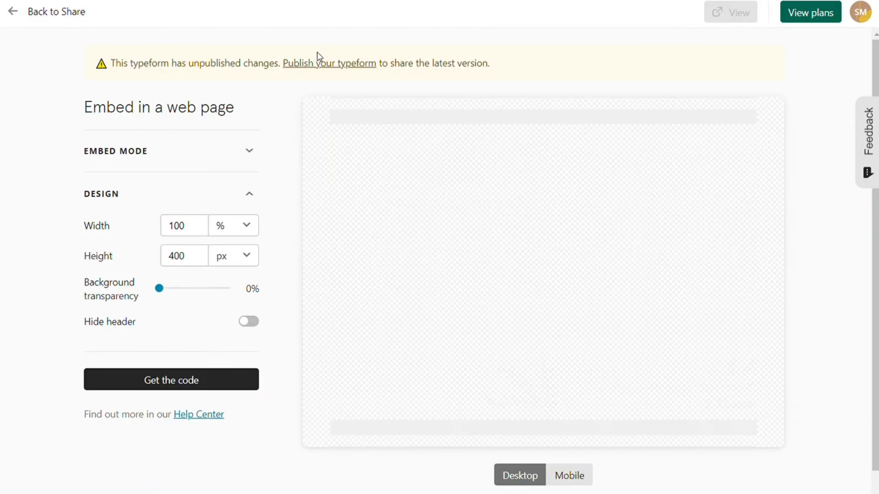
# - Browse the Connect page's app integrations, cancelling the Google Sheets login without connecting
pyautogui.click(13, 12)
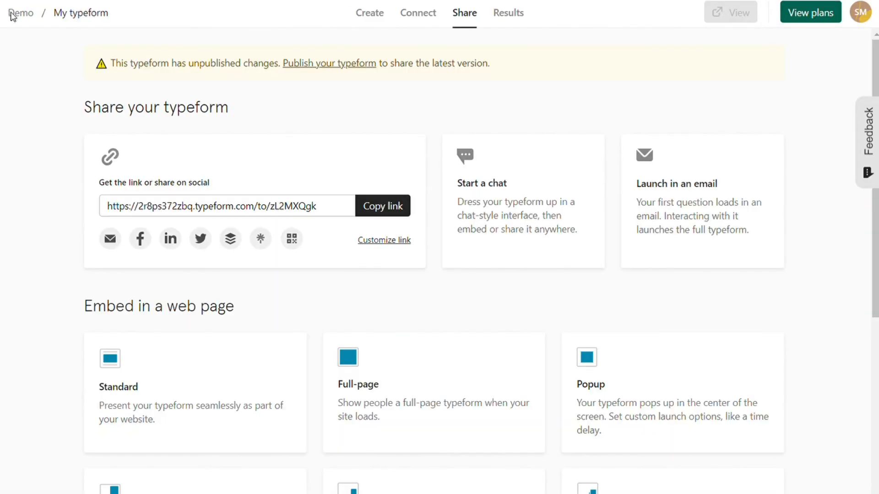
pyautogui.click(412, 20)
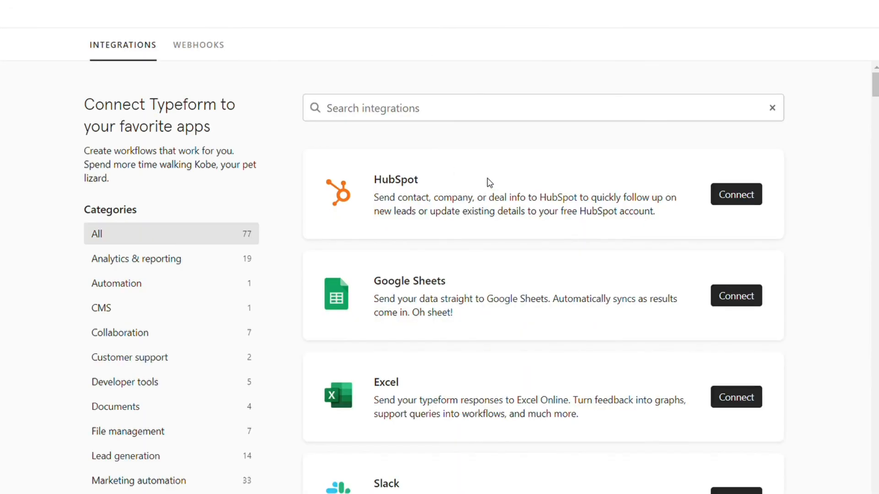
pyautogui.scroll(-7, 489, 180)
pyautogui.scroll(7, 486, 178)
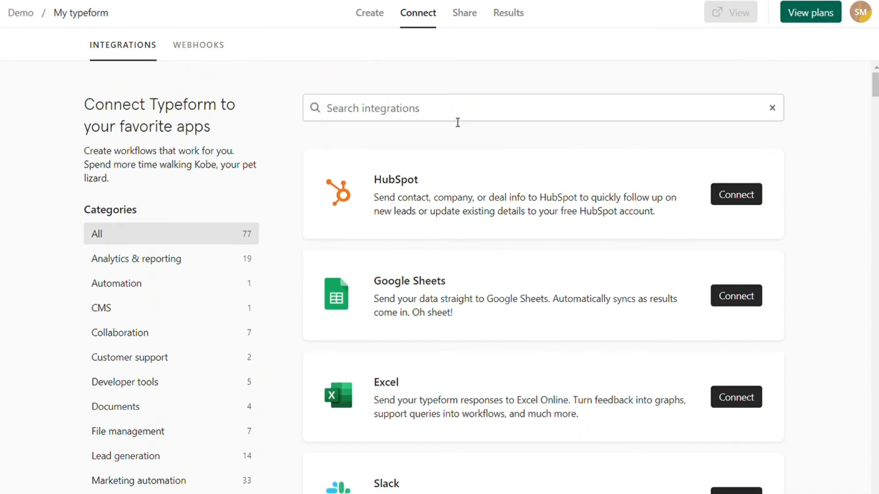
pyautogui.scroll(-3, 139, 333)
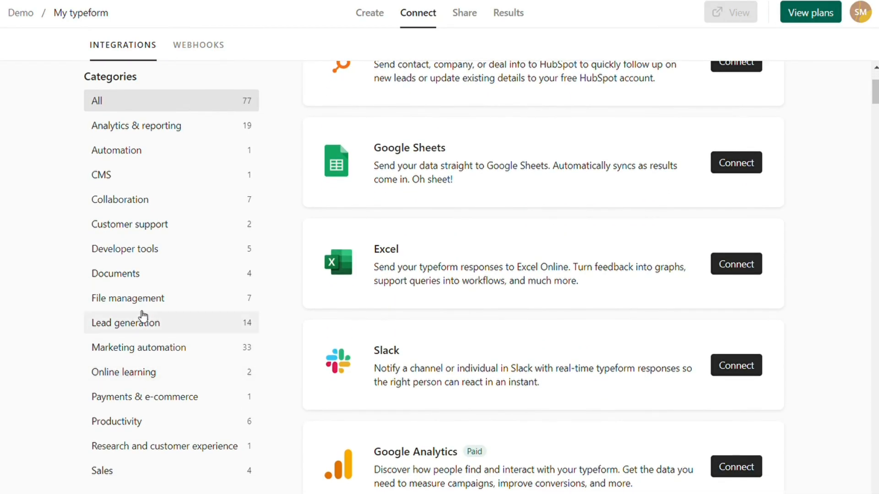
pyautogui.scroll(3, 140, 311)
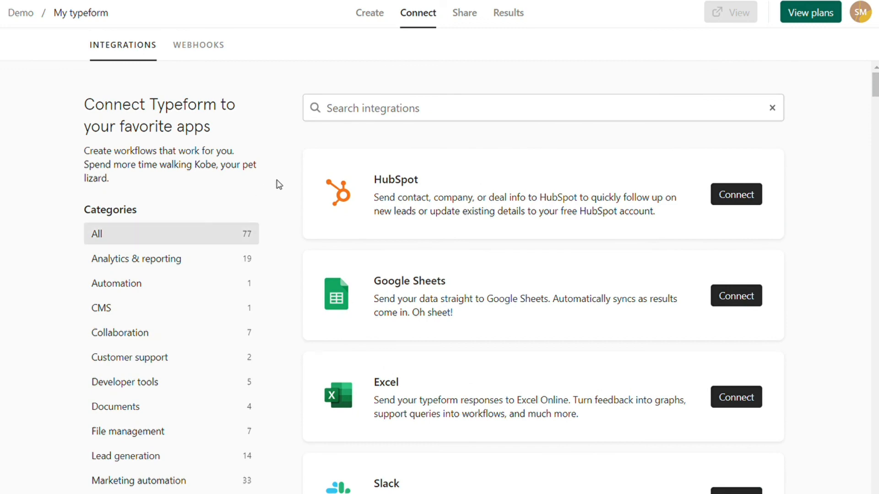
pyautogui.click(732, 302)
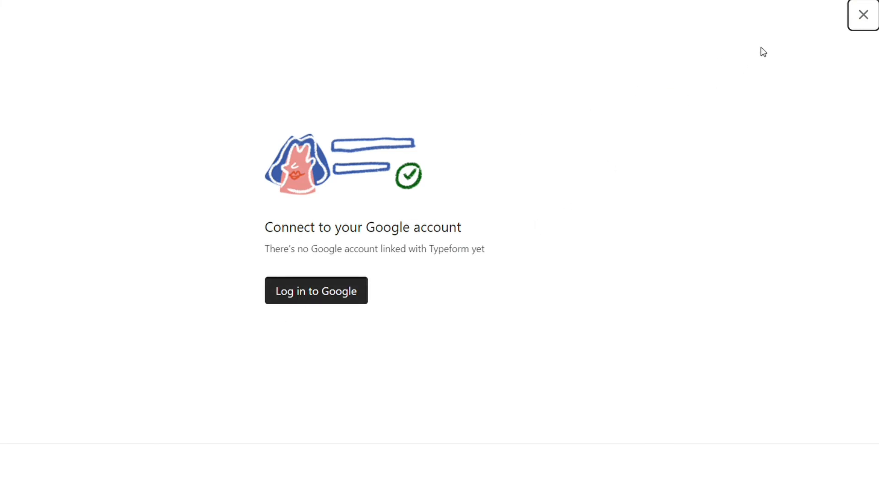
pyautogui.click(868, 23)
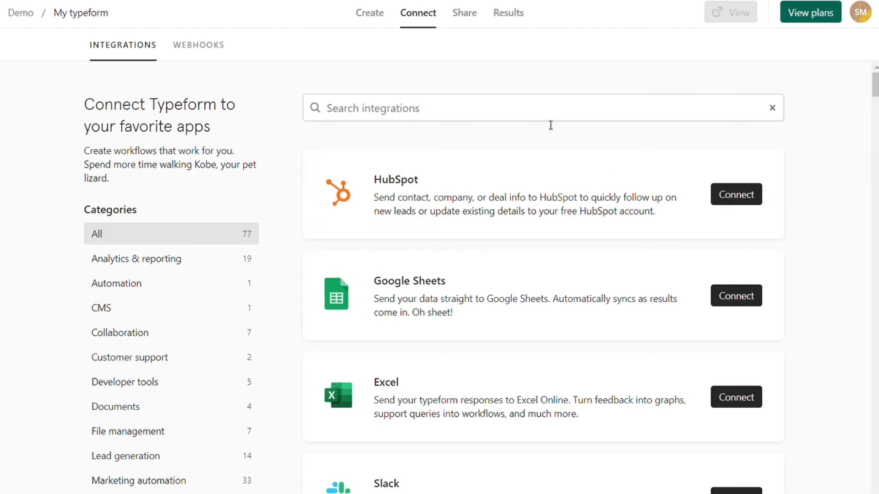
# - Open Results and review the Insights, including the 00:16 time to complete
pyautogui.click(506, 15)
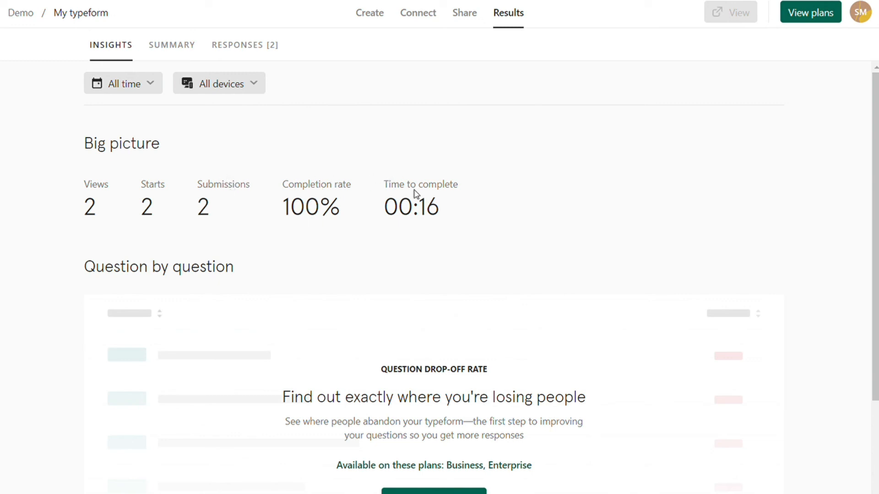
pyautogui.moveTo(450, 204); pyautogui.dragTo(395, 207)
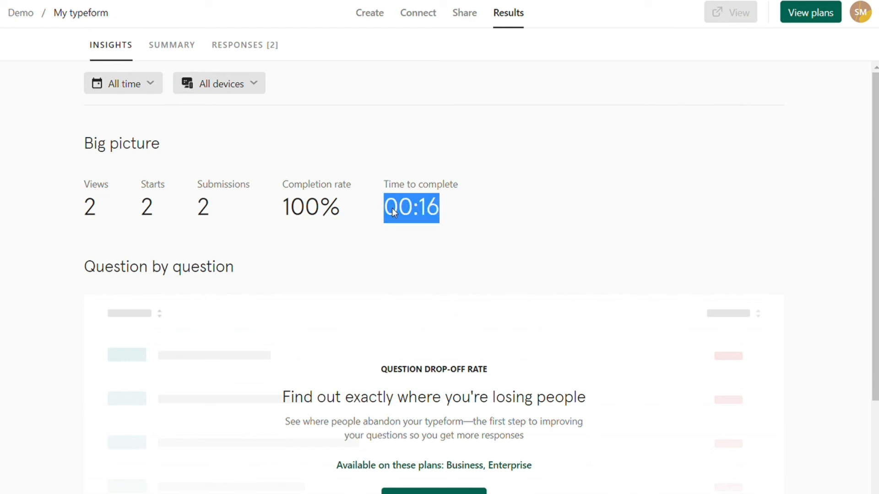
pyautogui.click(418, 235)
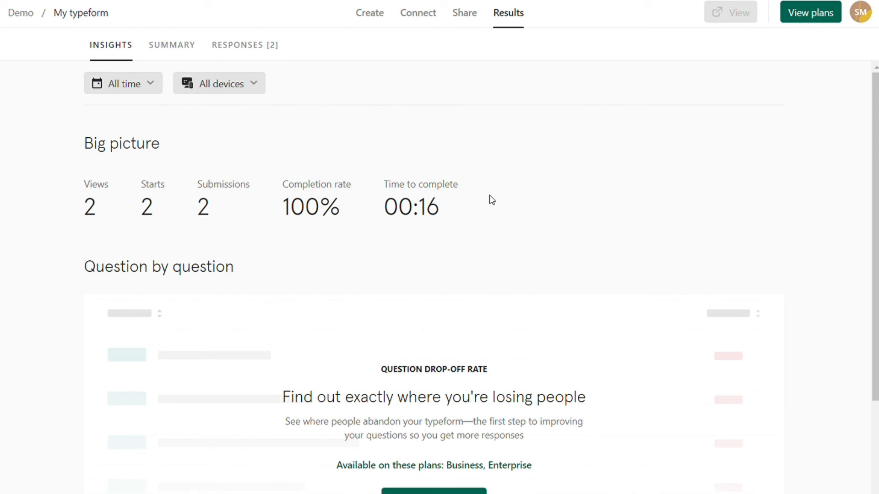
pyautogui.scroll(-3, 478, 213)
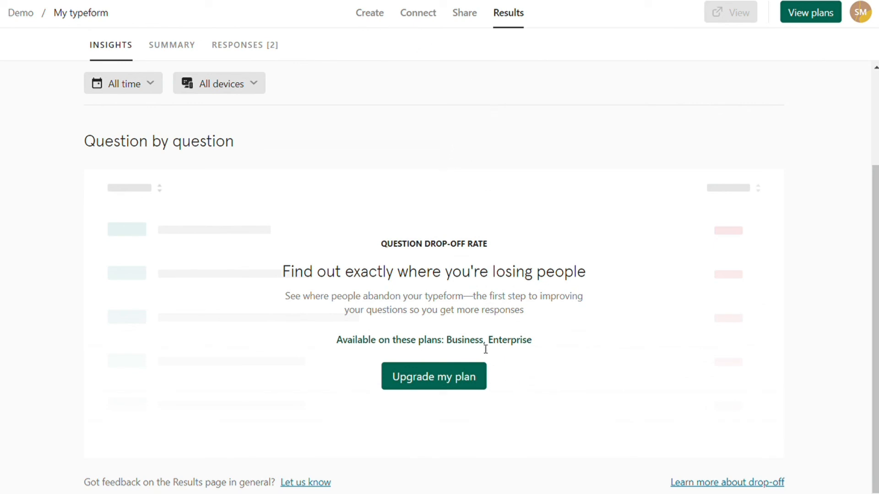
# - Scroll through the per-question Summary, then bring up the Responses table
pyautogui.click(158, 43)
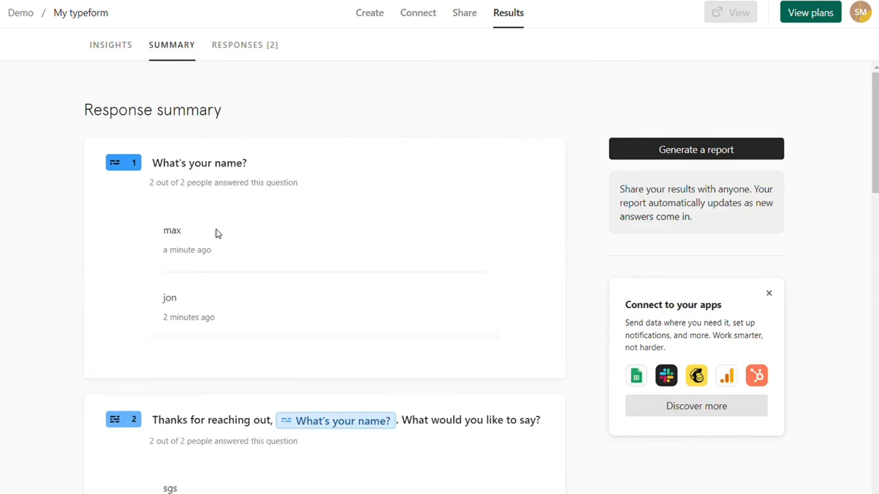
pyautogui.scroll(-10, 208, 317)
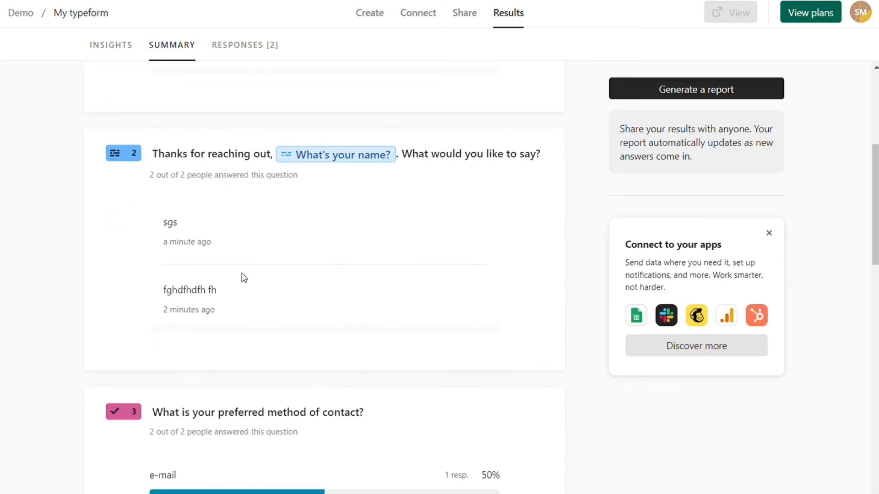
pyautogui.scroll(-12, 228, 264)
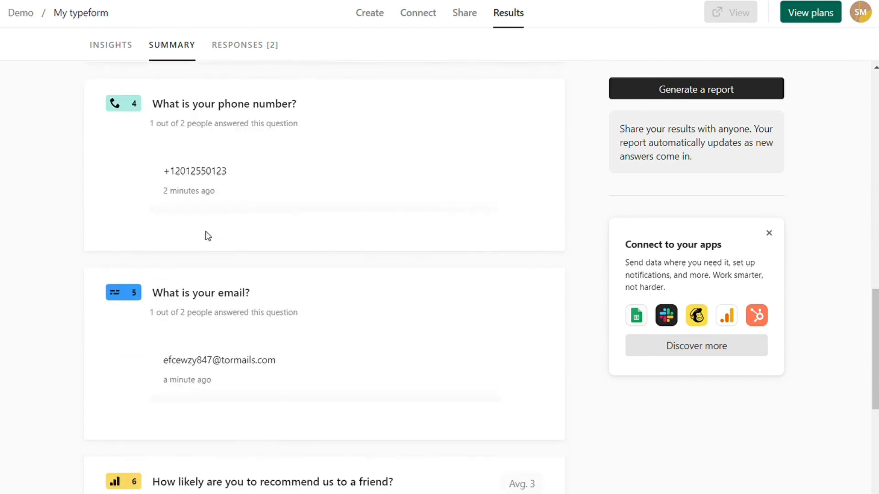
pyautogui.scroll(-2, 291, 288)
pyautogui.scroll(16, 290, 289)
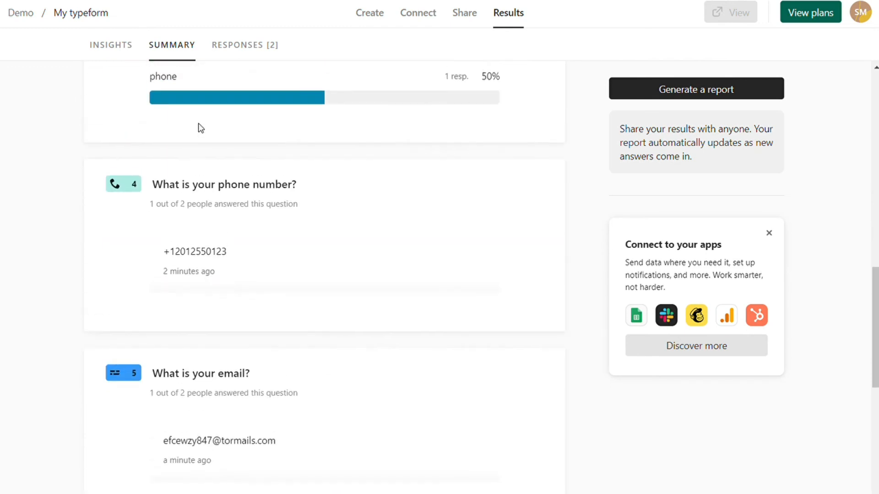
pyautogui.click(242, 46)
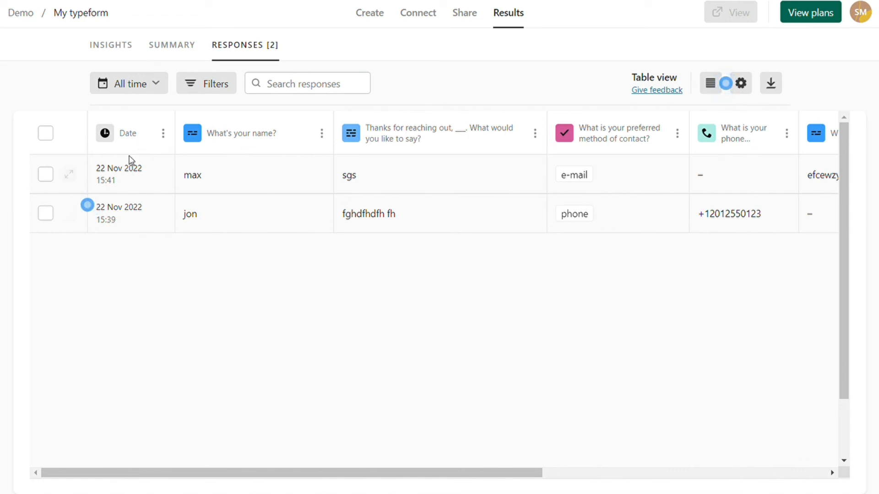
# - Select both 22 Nov 2022 responses for export, then cancel the Download all responses prompt
pyautogui.click(139, 92)
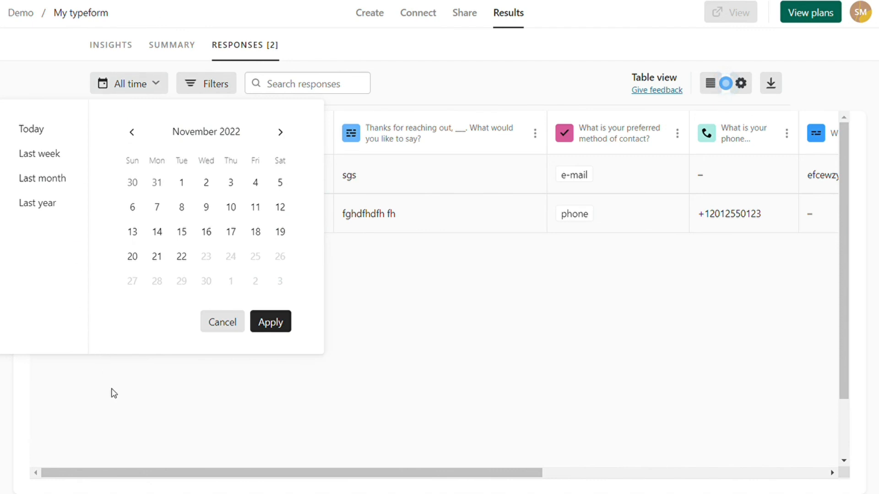
pyautogui.click(111, 393)
pyautogui.click(50, 213)
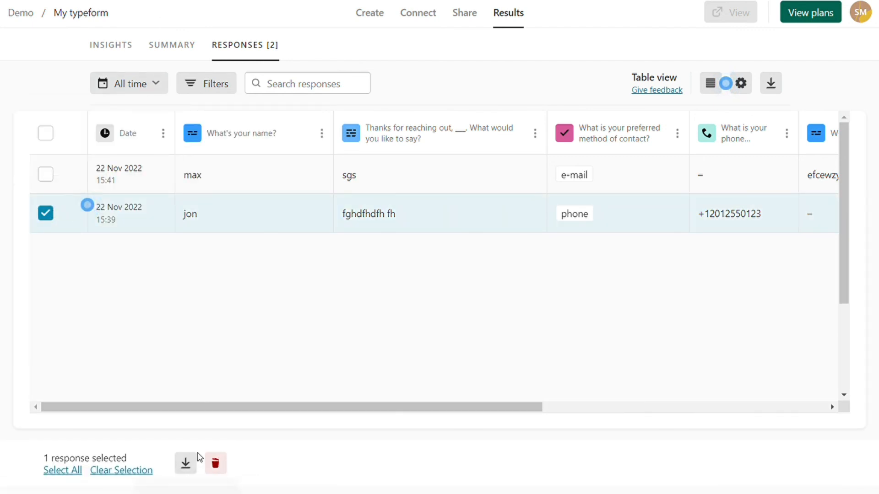
pyautogui.click(69, 471)
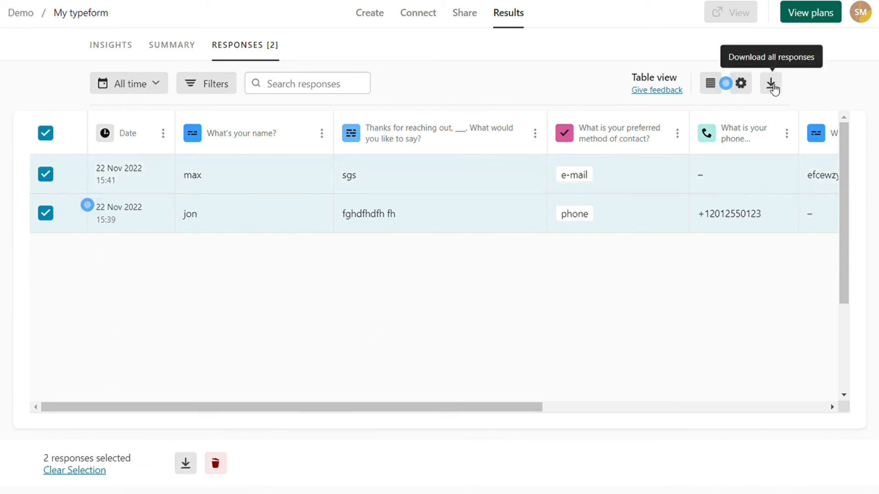
pyautogui.click(772, 85)
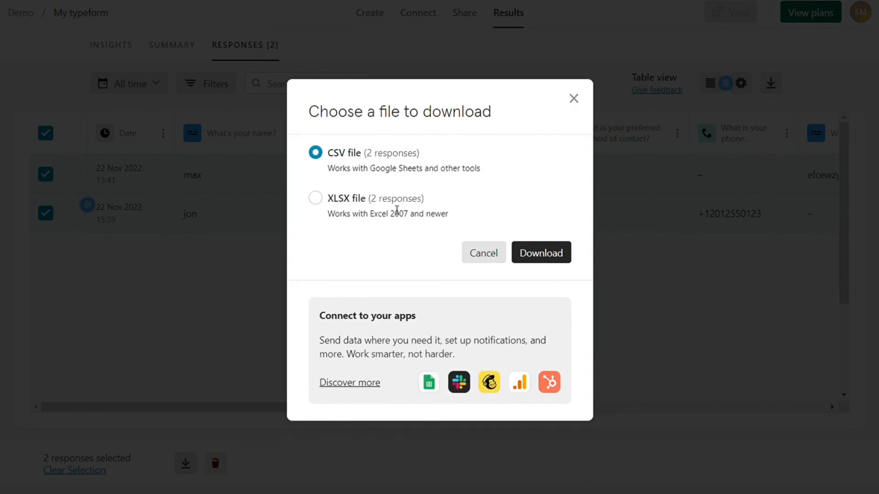
pyautogui.click(477, 256)
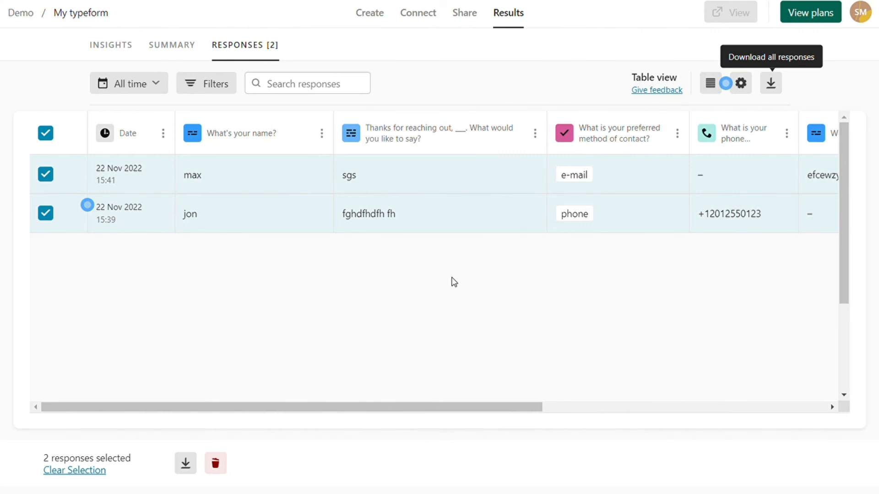
# - Fix ending A to read "We'll be in touch in the next couple of weeks."
pyautogui.click(370, 13)
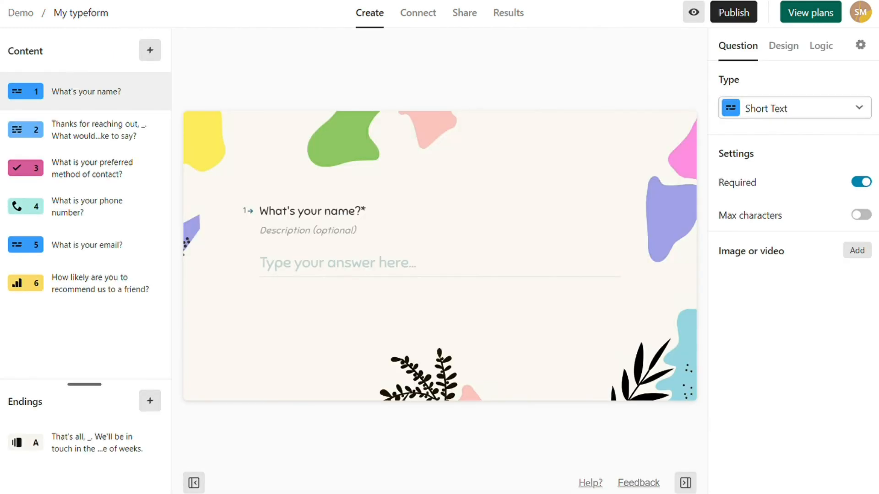
pyautogui.click(98, 280)
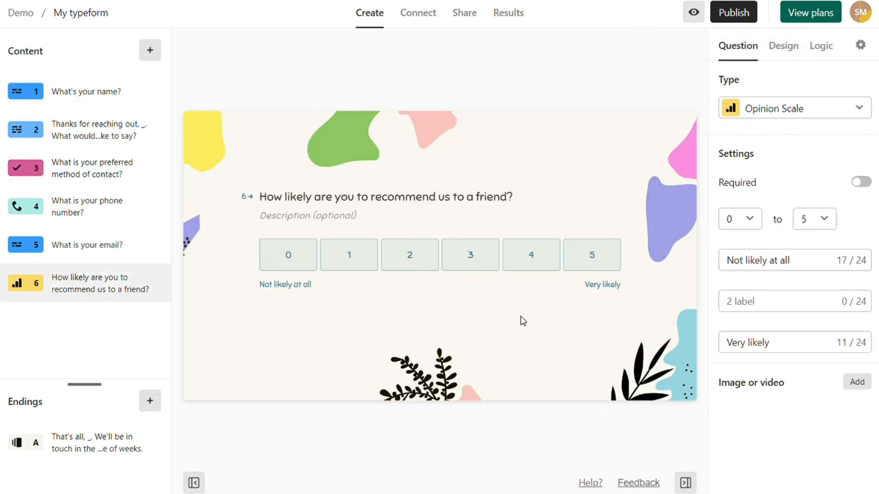
pyautogui.click(89, 442)
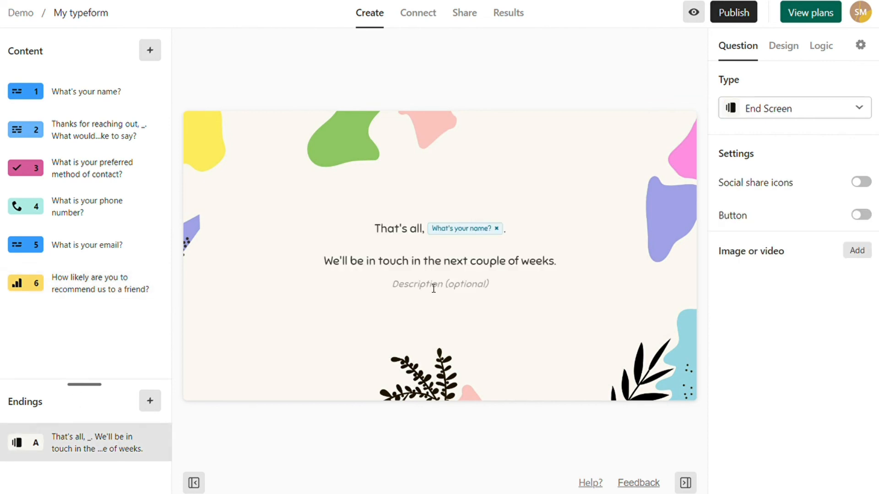
pyautogui.write('v')
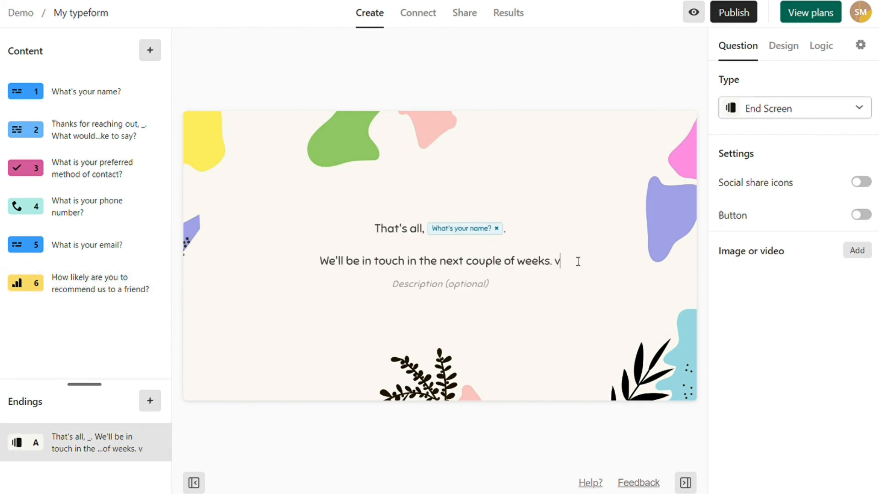
pyautogui.press('BackSpace')
pyautogui.press('BackSpace')
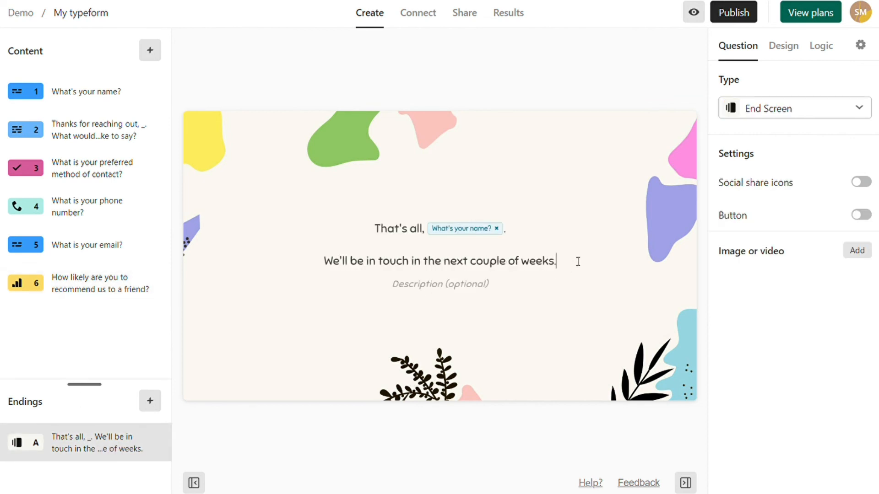
# - Publish the latest form changes and copy the form's public link
pyautogui.click(734, 11)
pyautogui.click(741, 16)
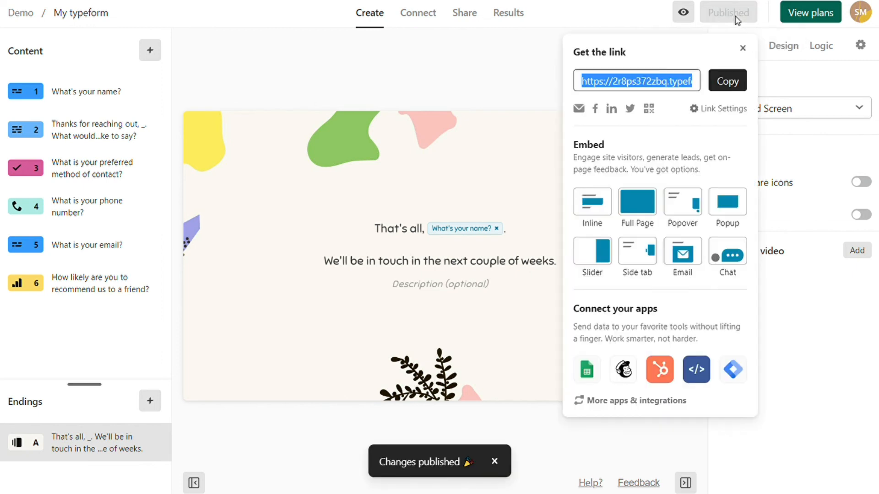
pyautogui.click(729, 82)
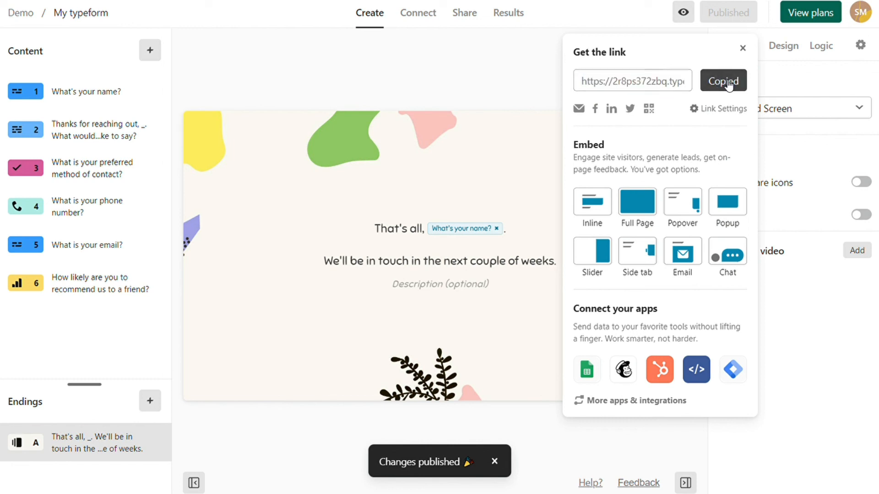
pyautogui.click(743, 48)
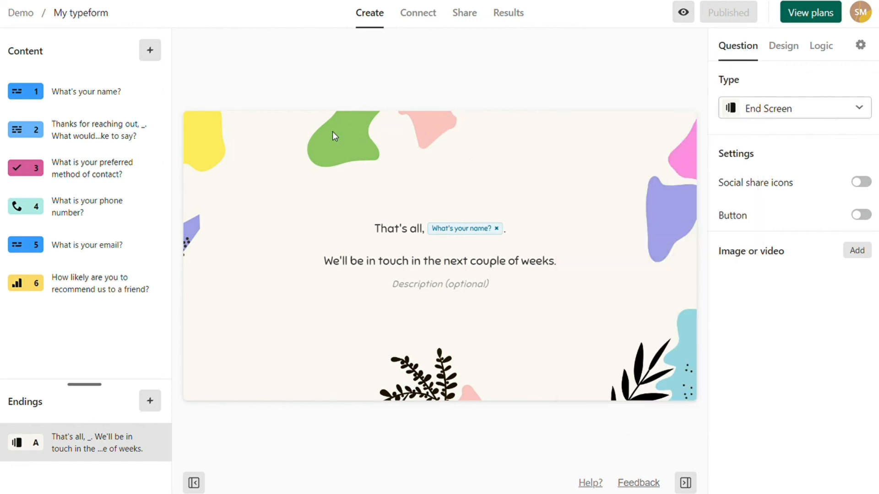
pyautogui.click(150, 50)
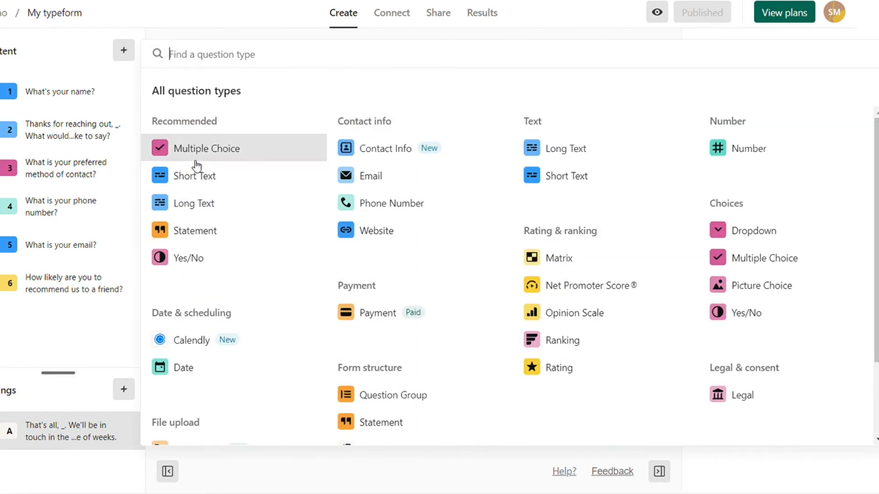
pyautogui.click(88, 54)
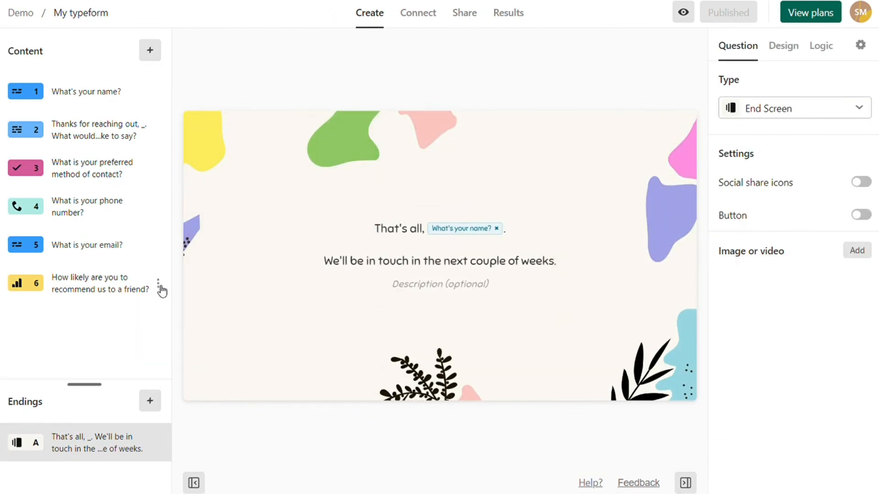
pyautogui.click(160, 289)
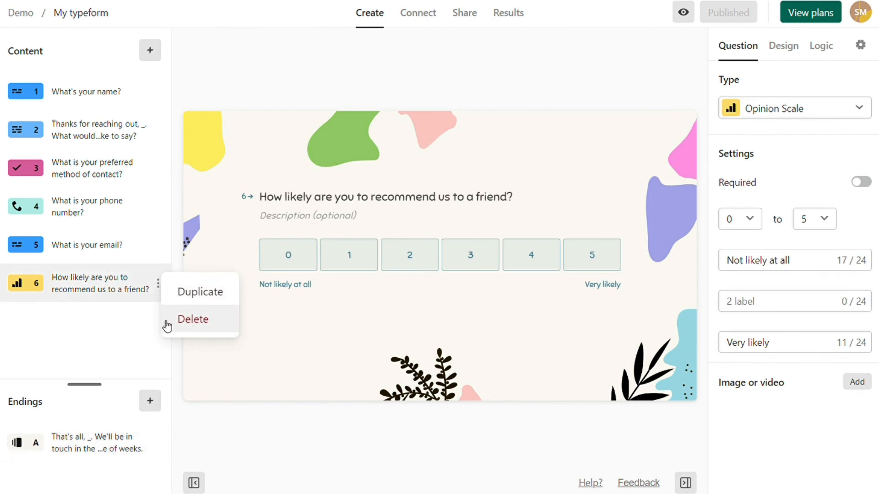
pyautogui.click(146, 326)
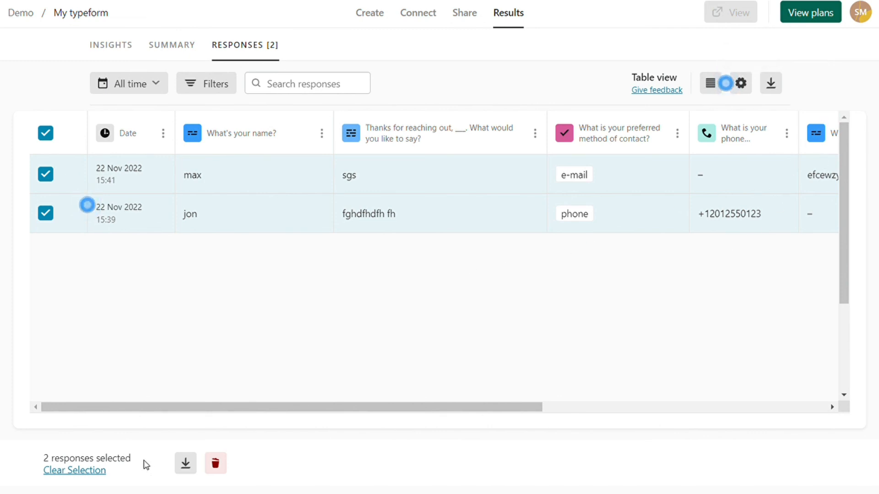
pyautogui.click(186, 464)
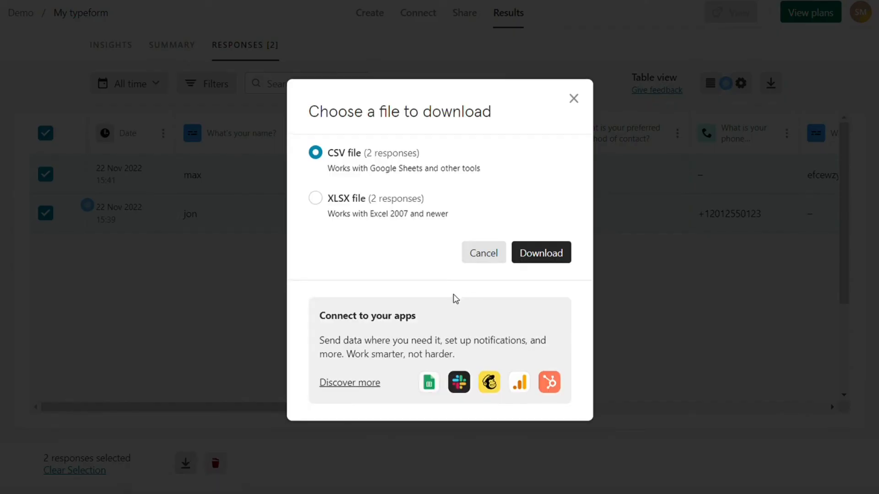
pyautogui.click(575, 98)
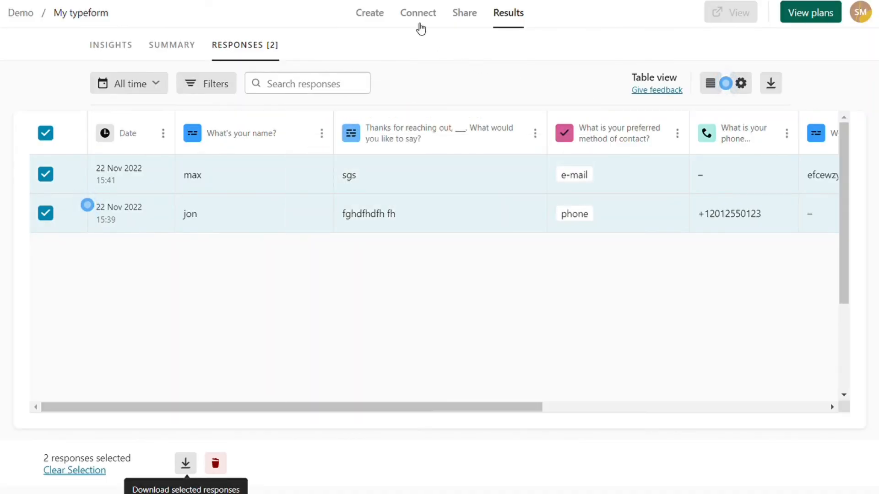